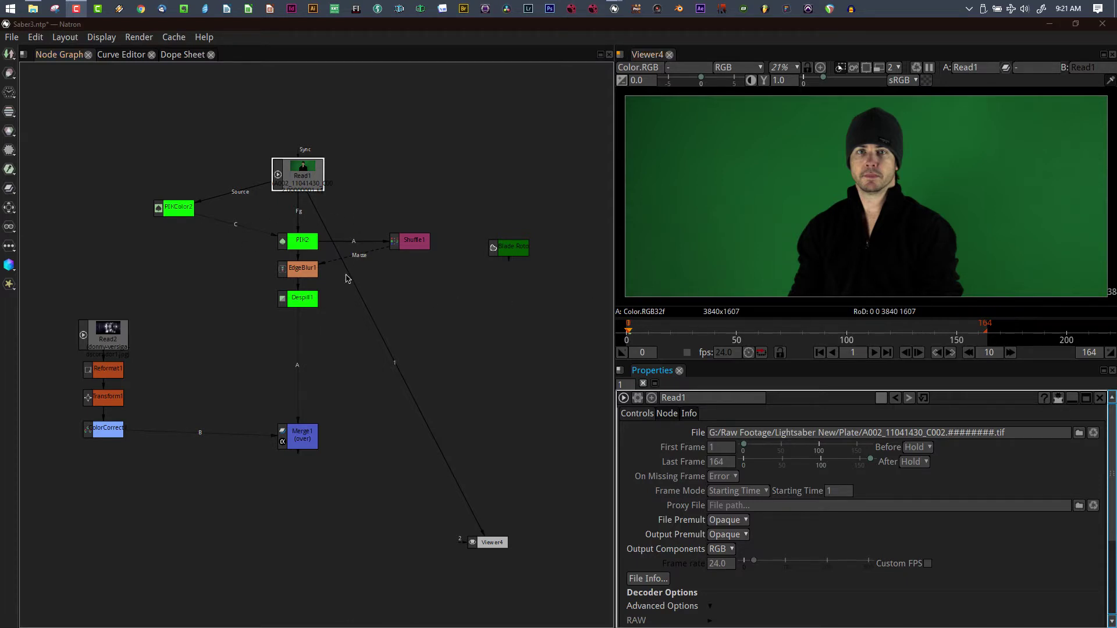
View the PIKColor2 clean plate in the viewer, open its settings and check its alpha channel
left_click(186, 215)
key("1")
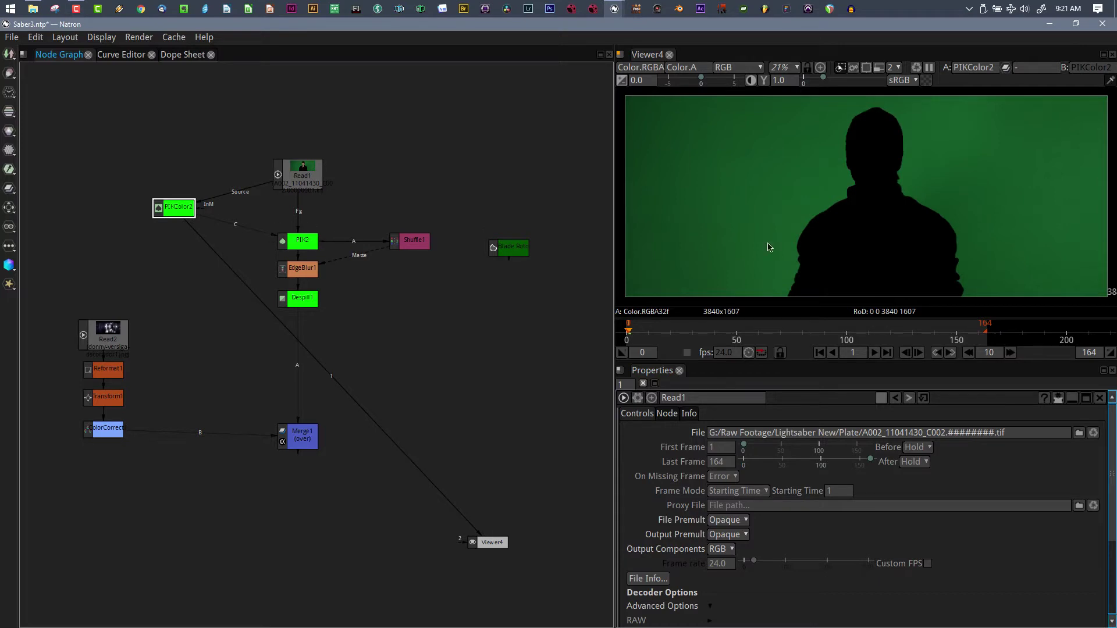
double_click(195, 210)
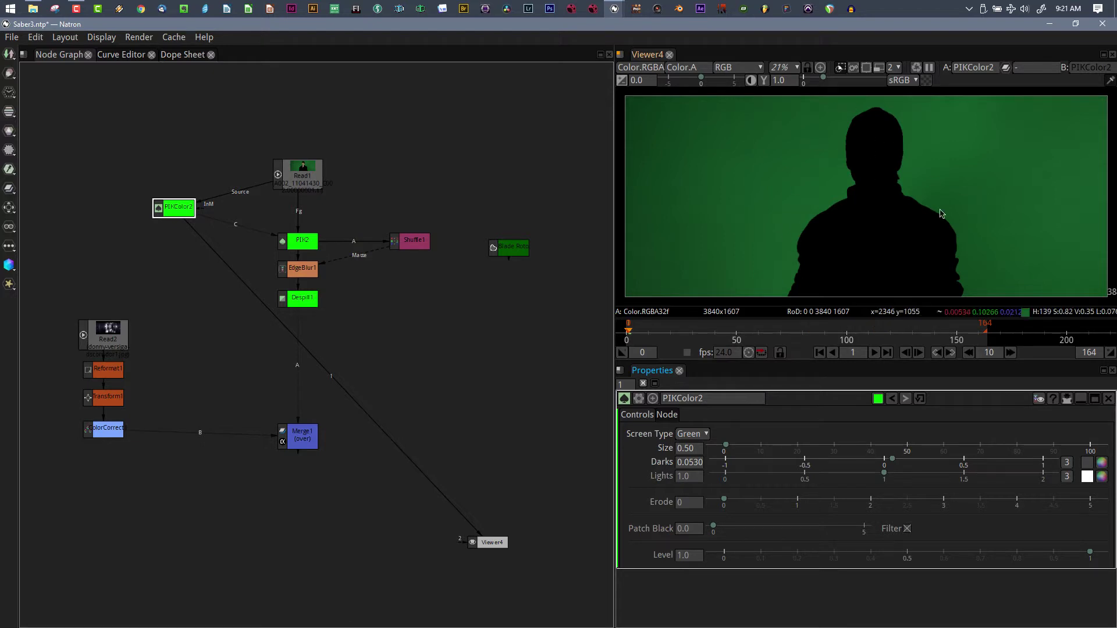
key("a")
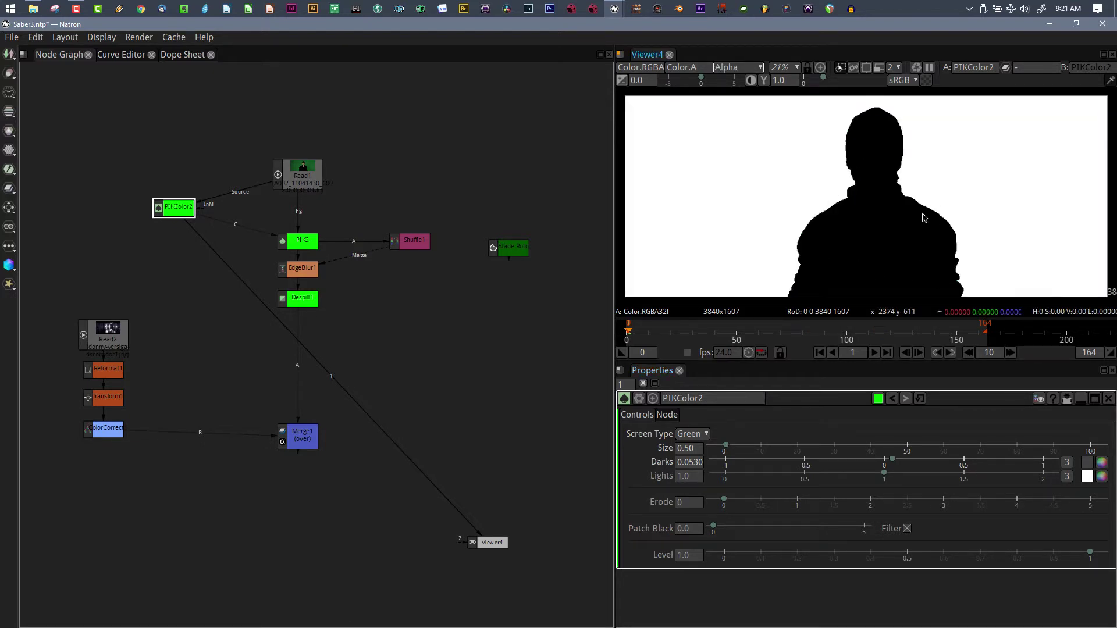
key("a")
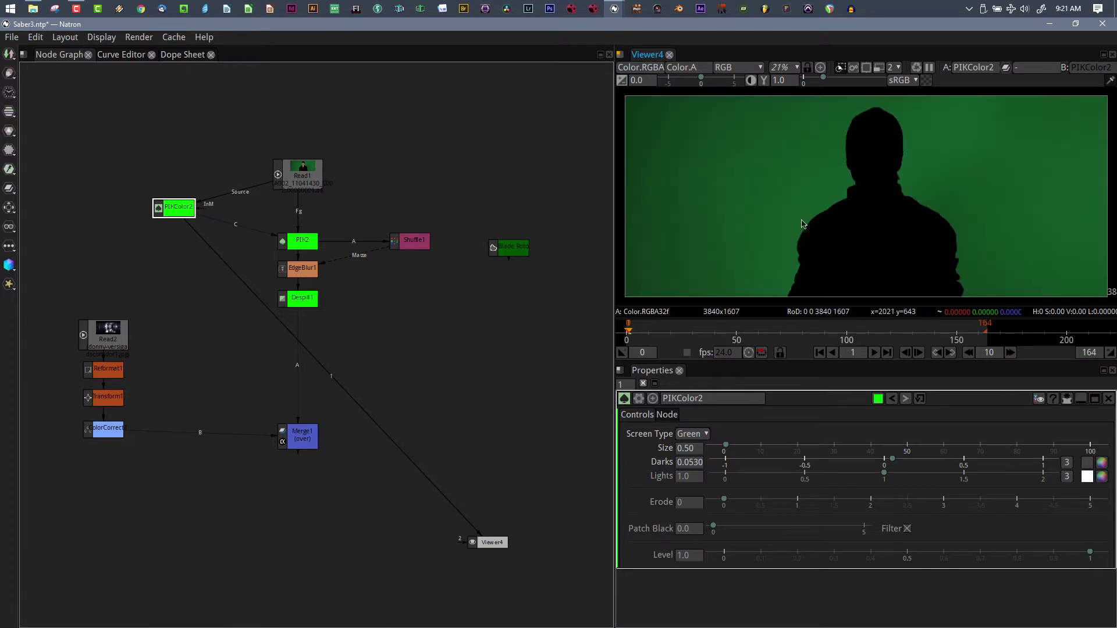
View the PIK2 key in the viewer and check its alpha matte
left_click(301, 243)
key("1")
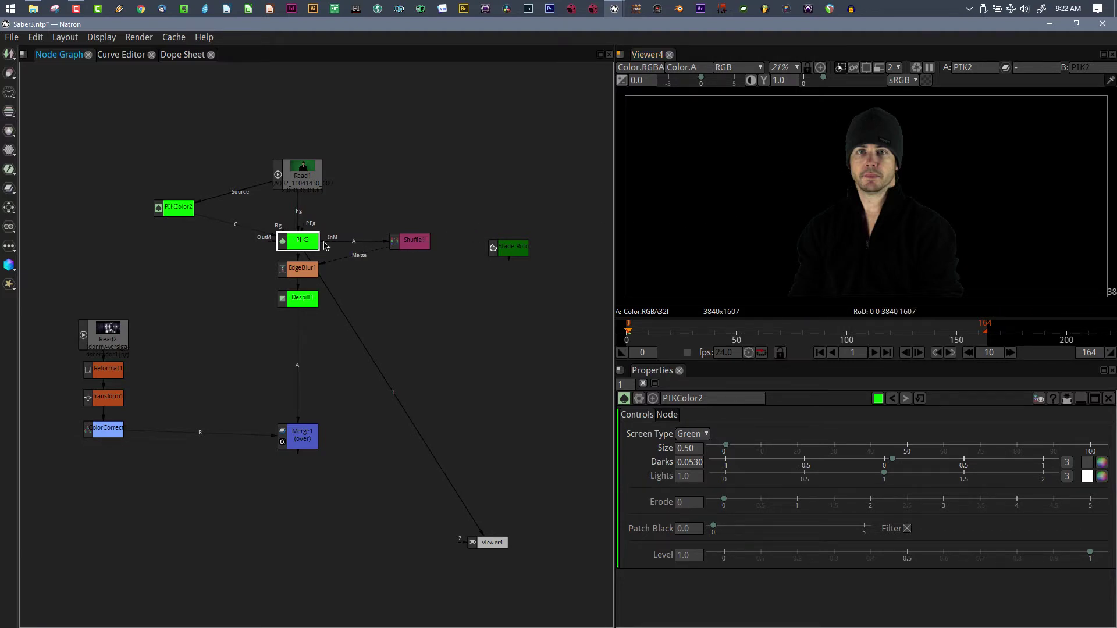
key("a")
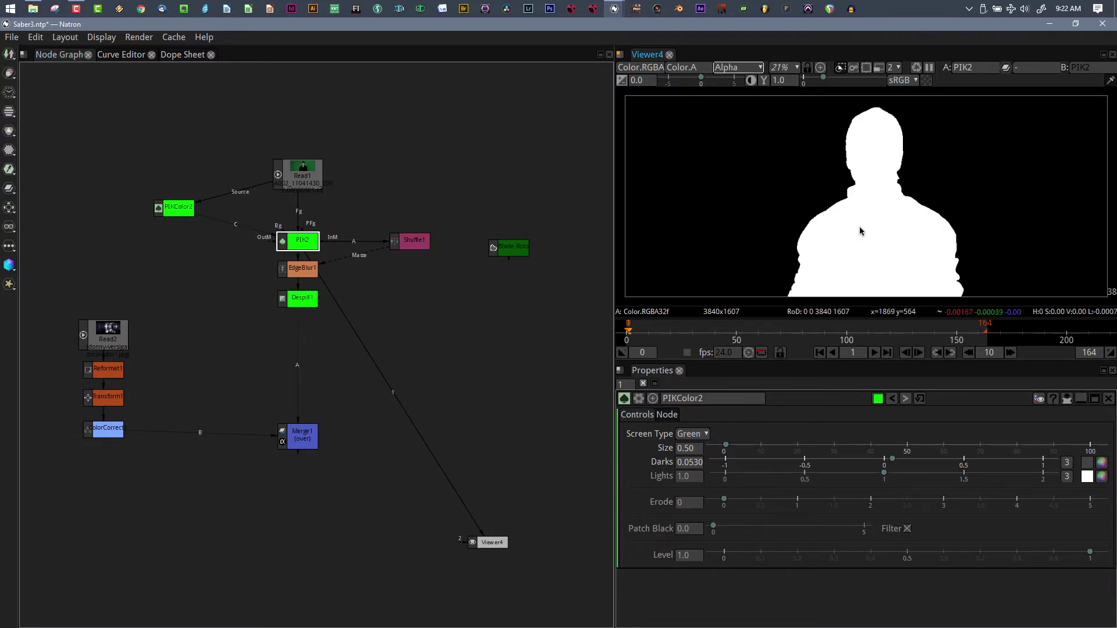
key("a")
View the Shuffle1 output in the viewer and open the node's channel settings
left_click(400, 244)
key("1")
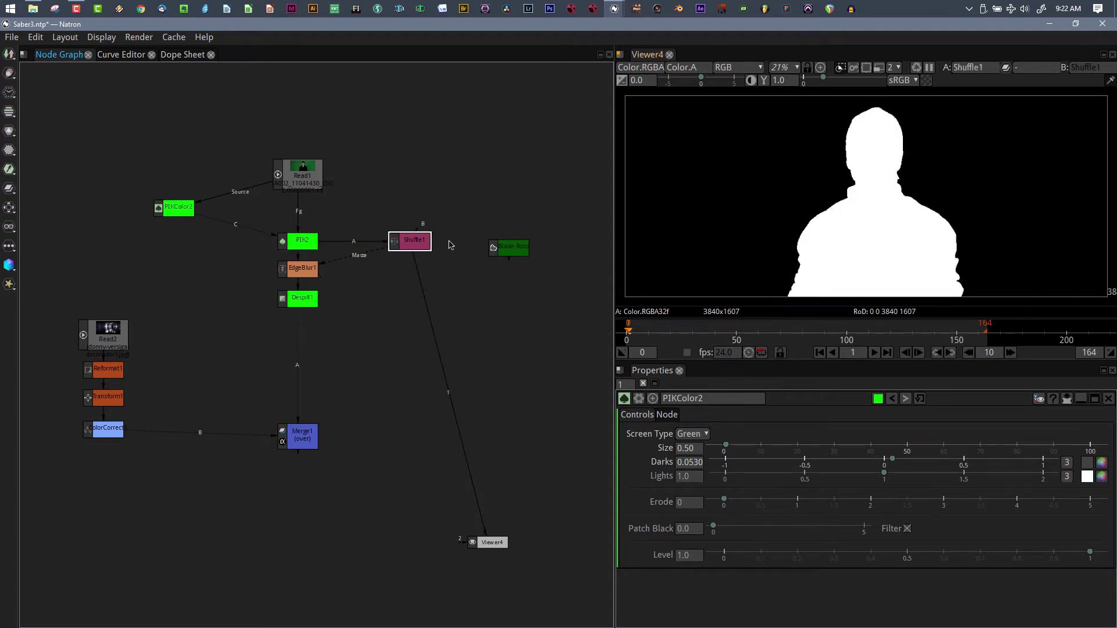
double_click(423, 242)
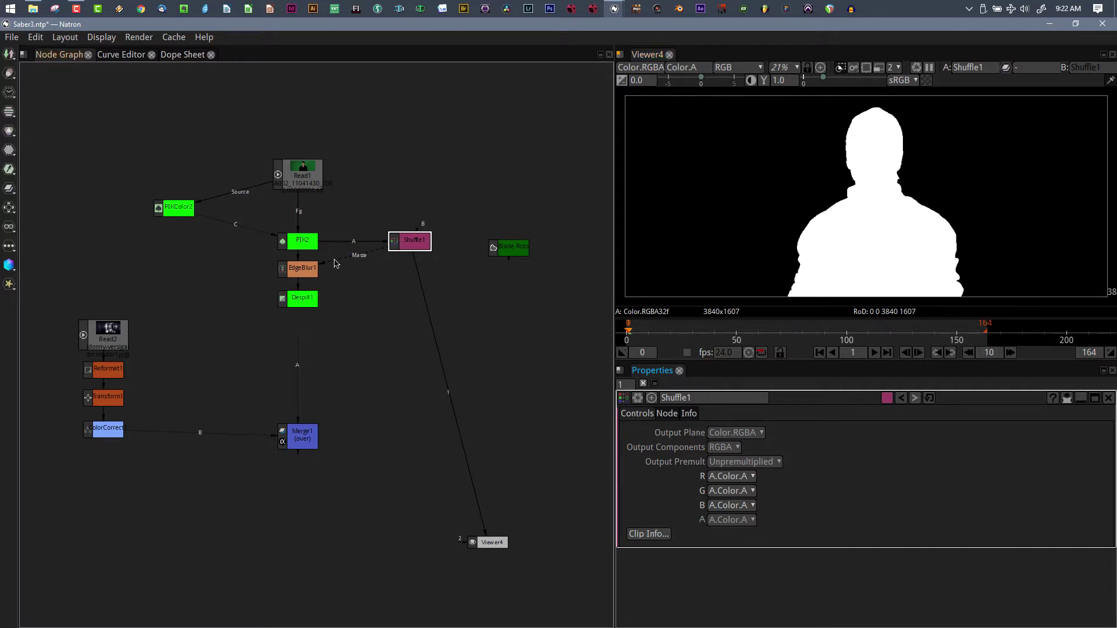
View the EdgeBlur1 output and inspect the keyed edges around the actor's neck and shoulders up close
left_click(304, 268)
key("1")
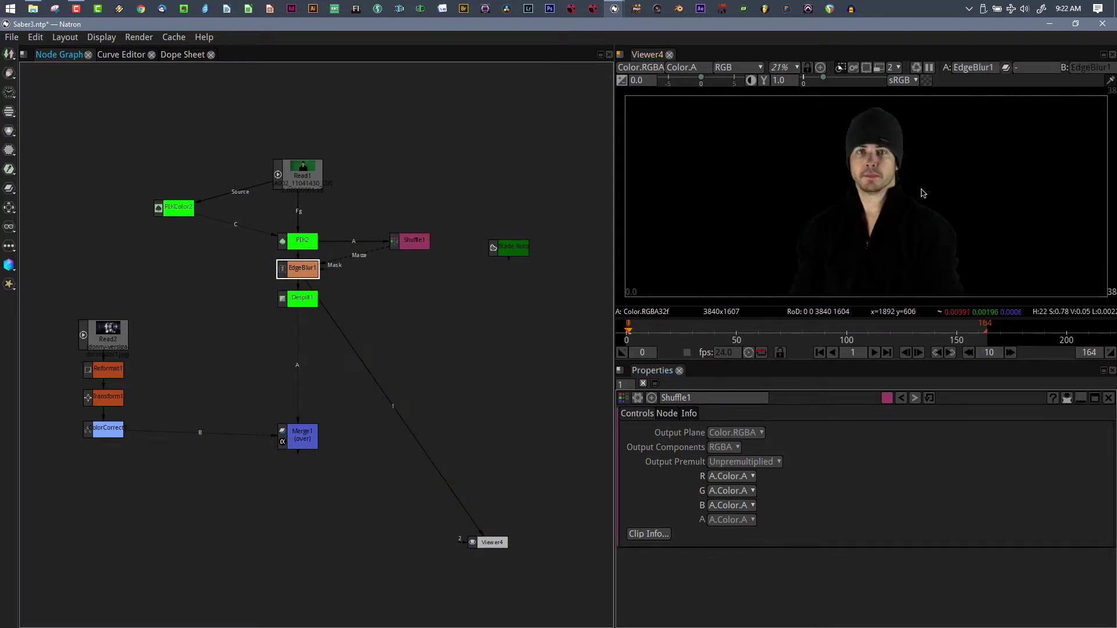
scroll(871, 208, "up", 10)
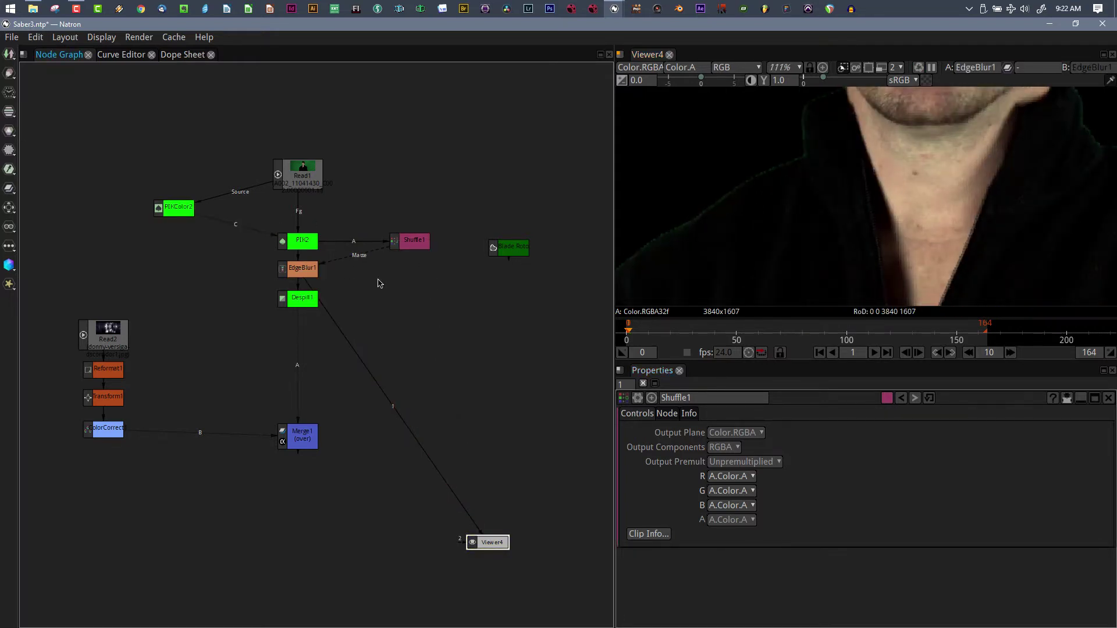
left_click(302, 272)
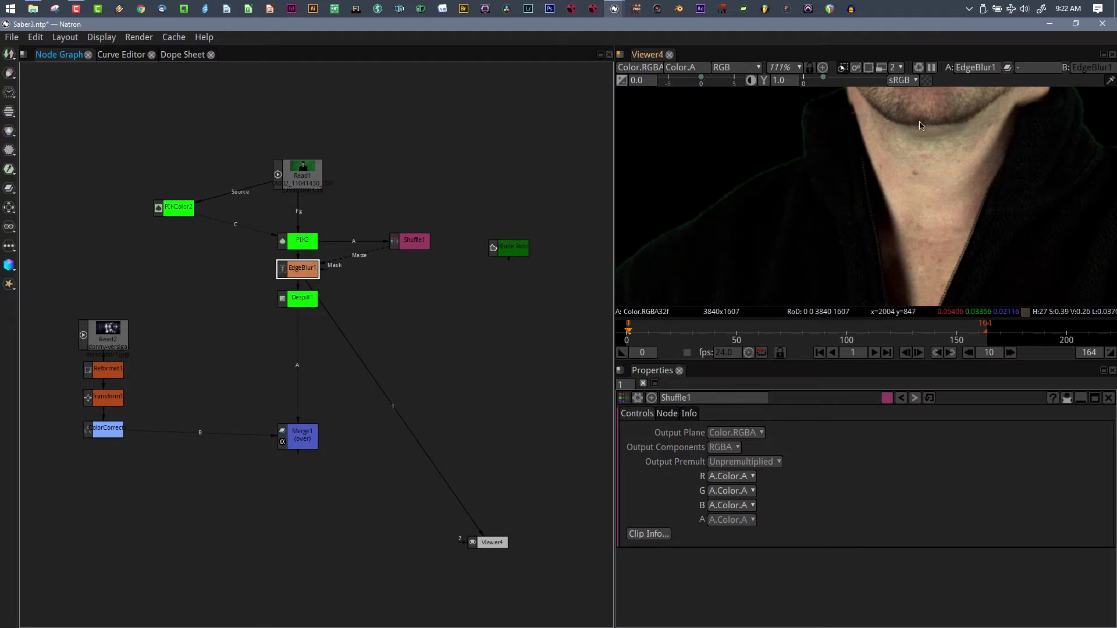
scroll(786, 193, "down", 5)
scroll(792, 193, "down", 3)
left_click(423, 220)
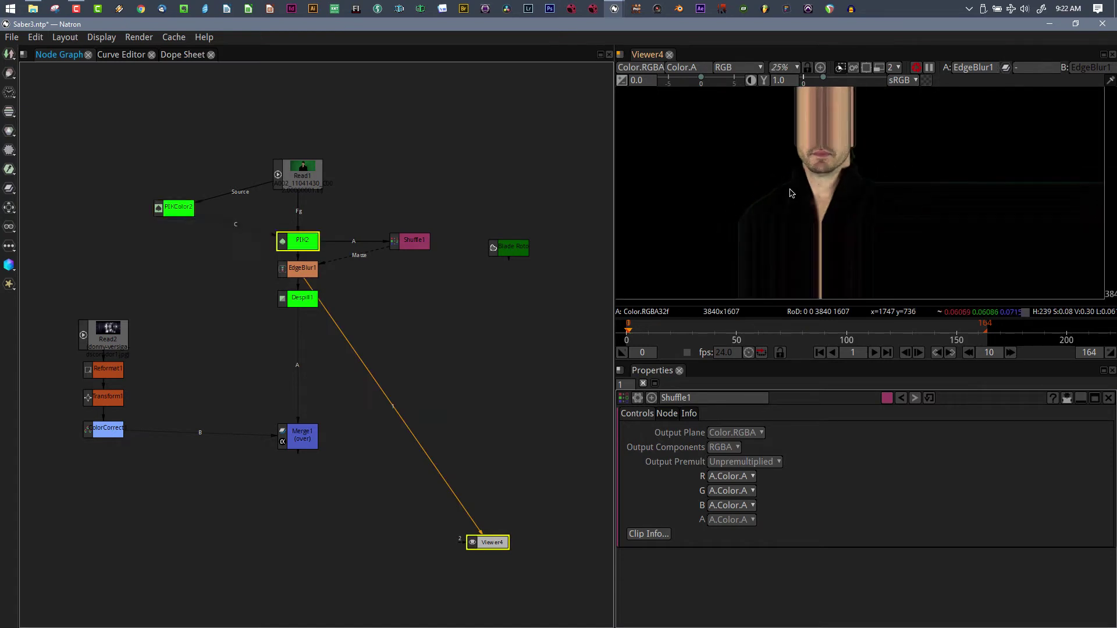
View the Despill1 output, check the full Merge1 composite over the background and open Merge1's settings
left_click(296, 300)
key("1")
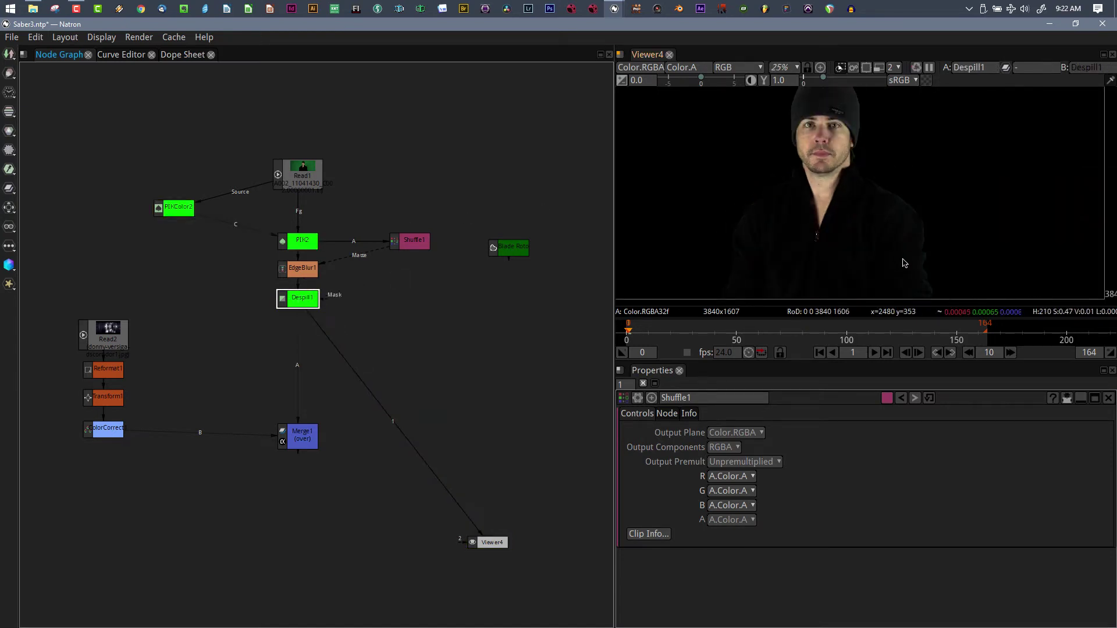
left_click(298, 442)
key("1")
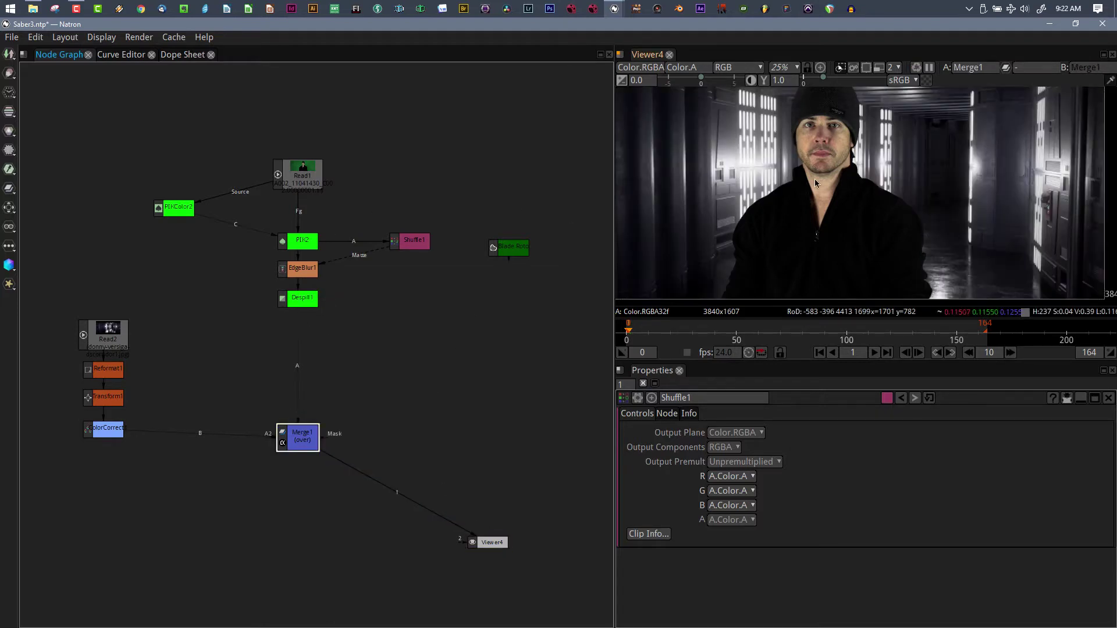
left_click(814, 184)
scroll(820, 186, "down", 2)
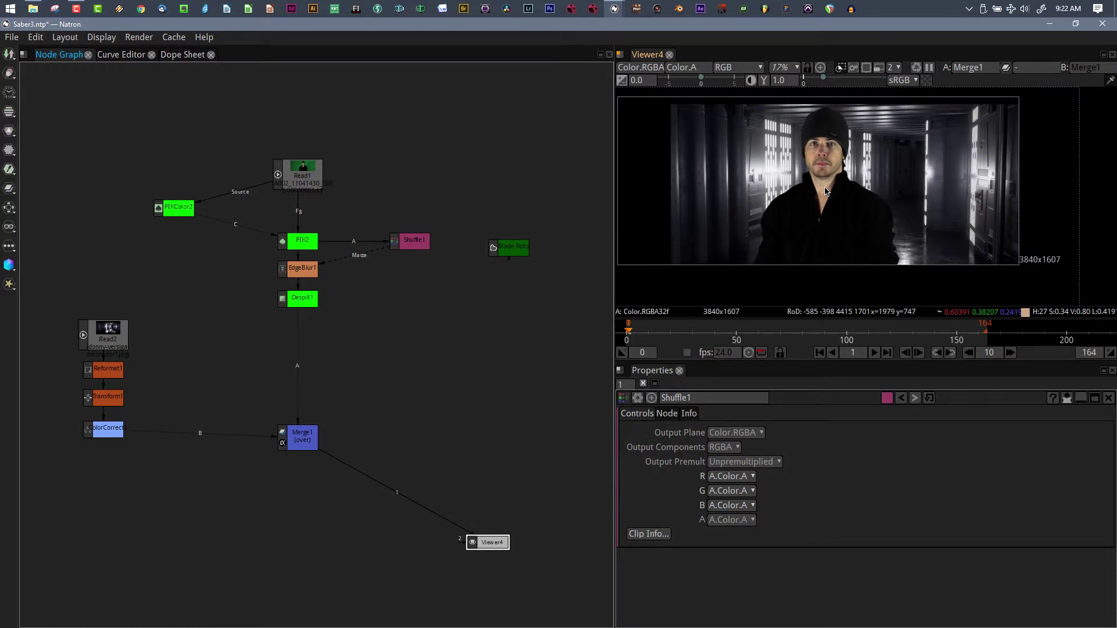
scroll(825, 189, "up", 1)
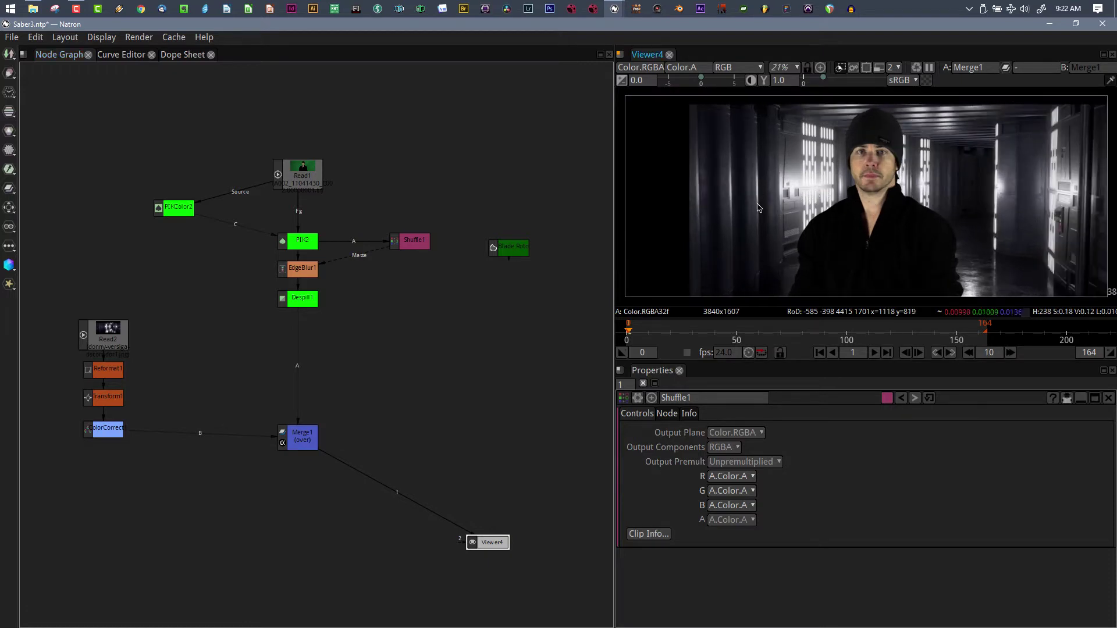
left_click(298, 438)
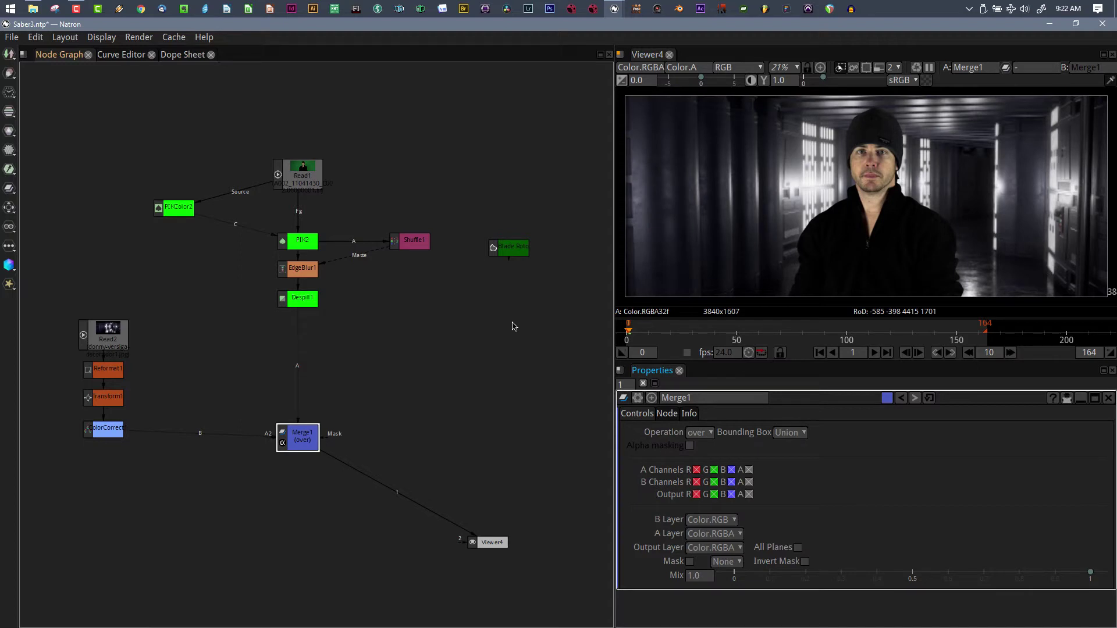
View the Read1 green-screen plate, scrub through its frames and examine the motion-blurred blade at frame 99
left_click(296, 181)
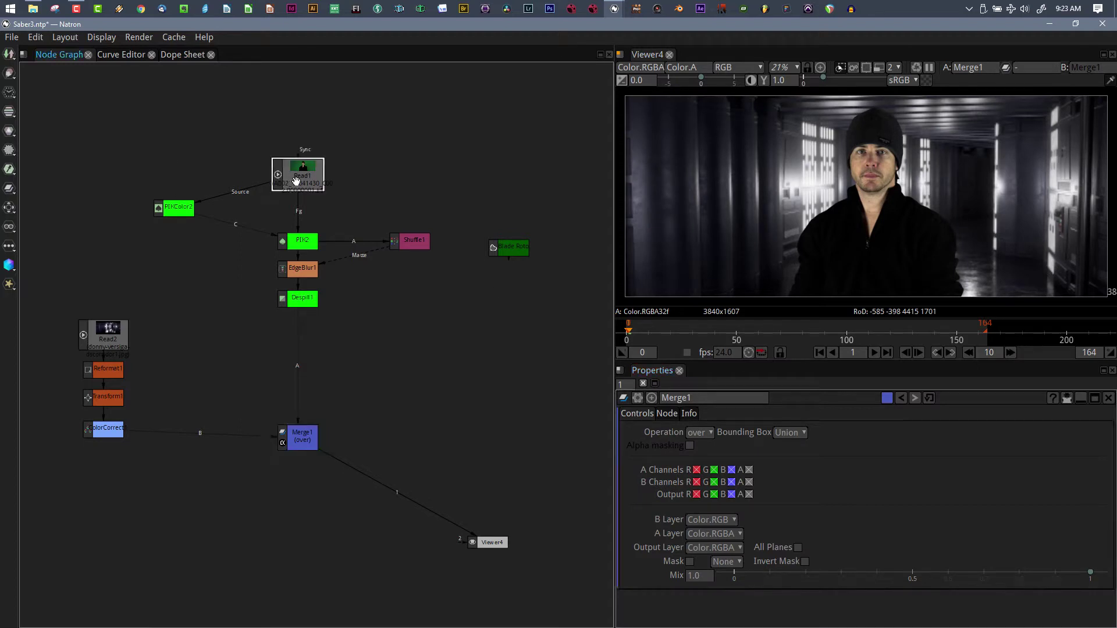
key("1")
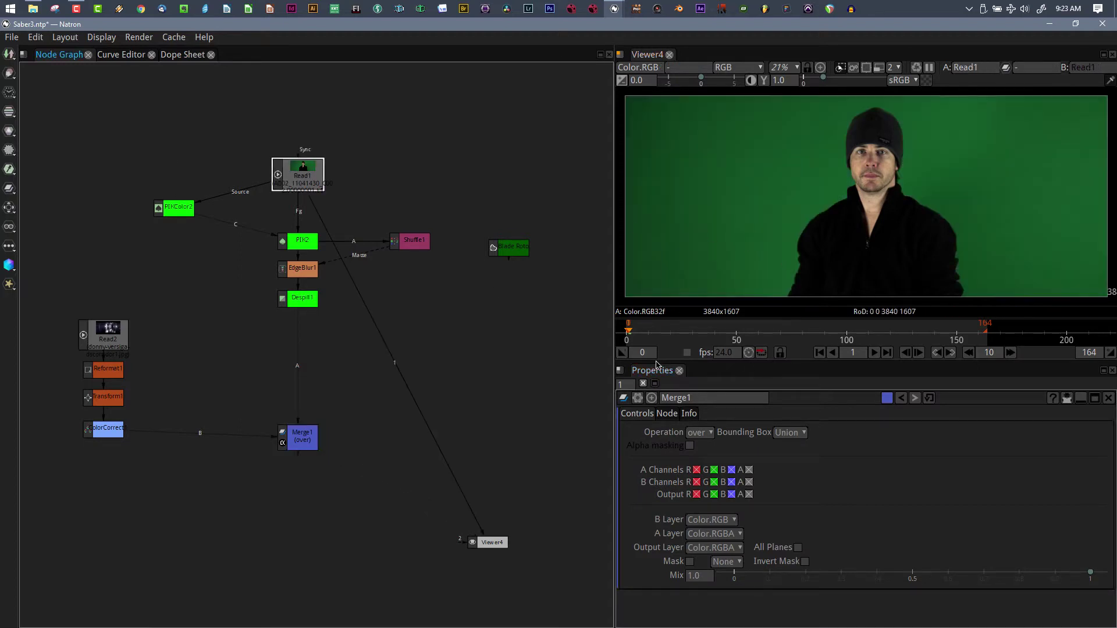
left_click_drag(688, 333, 750, 336)
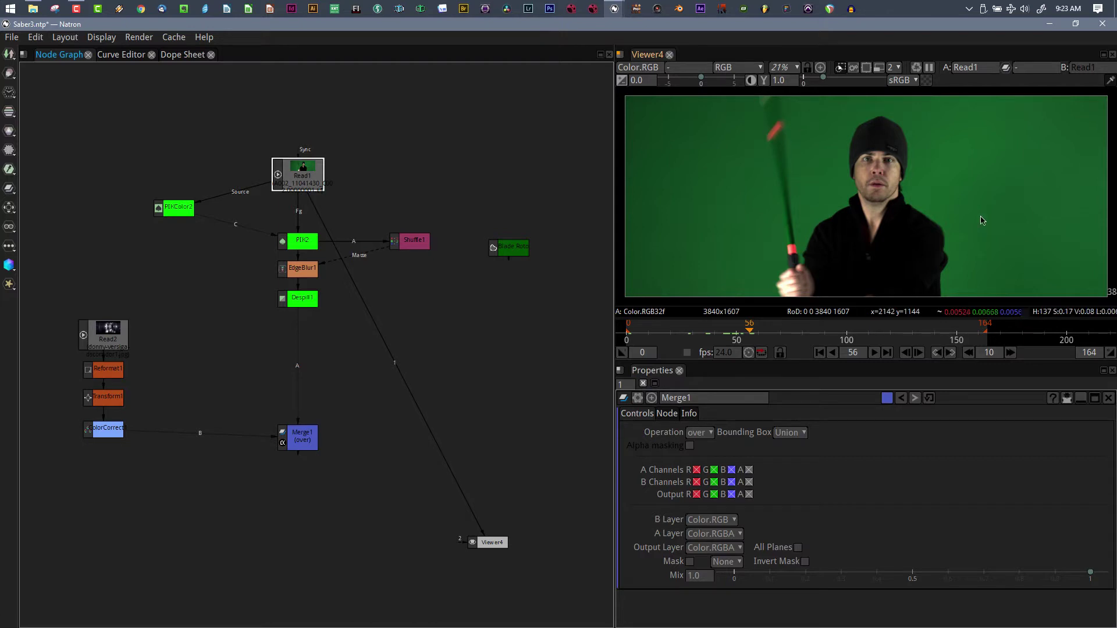
left_click(939, 334)
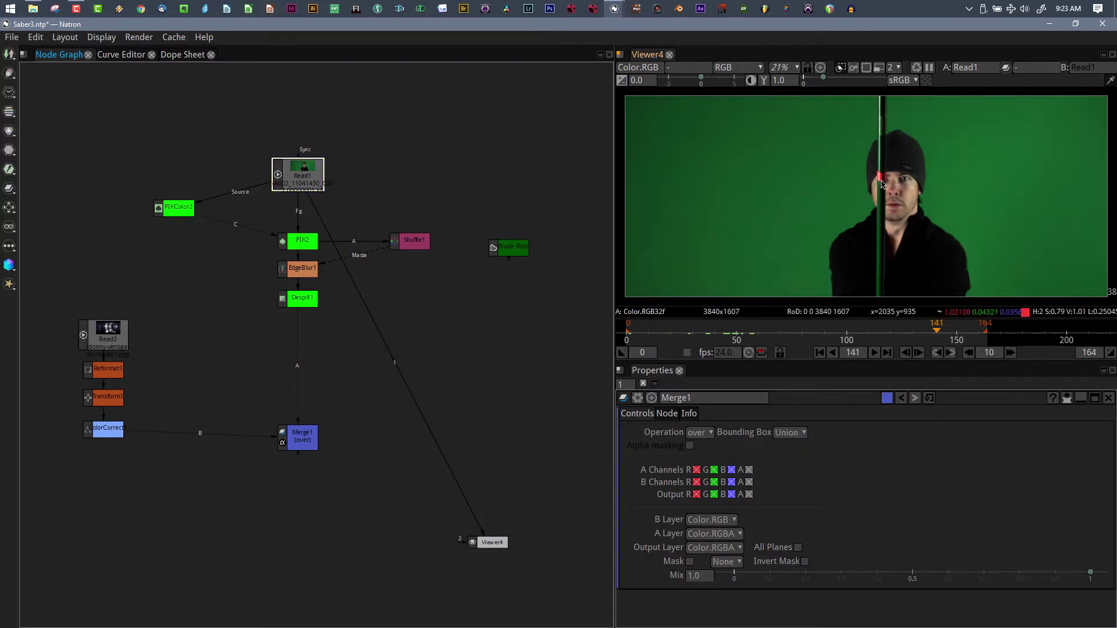
left_click(963, 333)
left_click(906, 333)
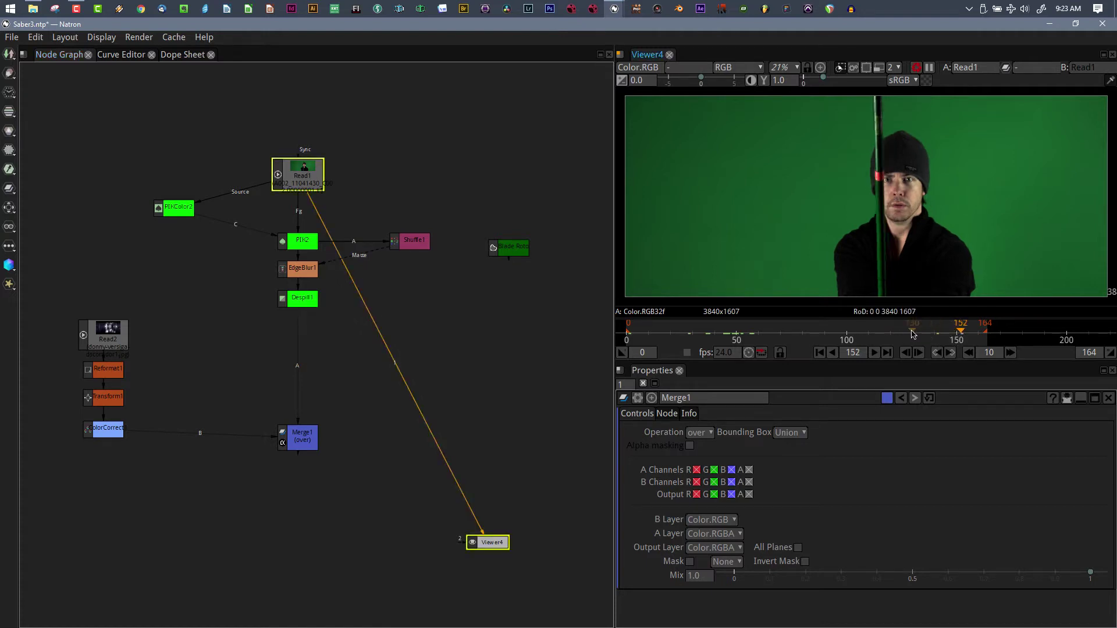
left_click(867, 332)
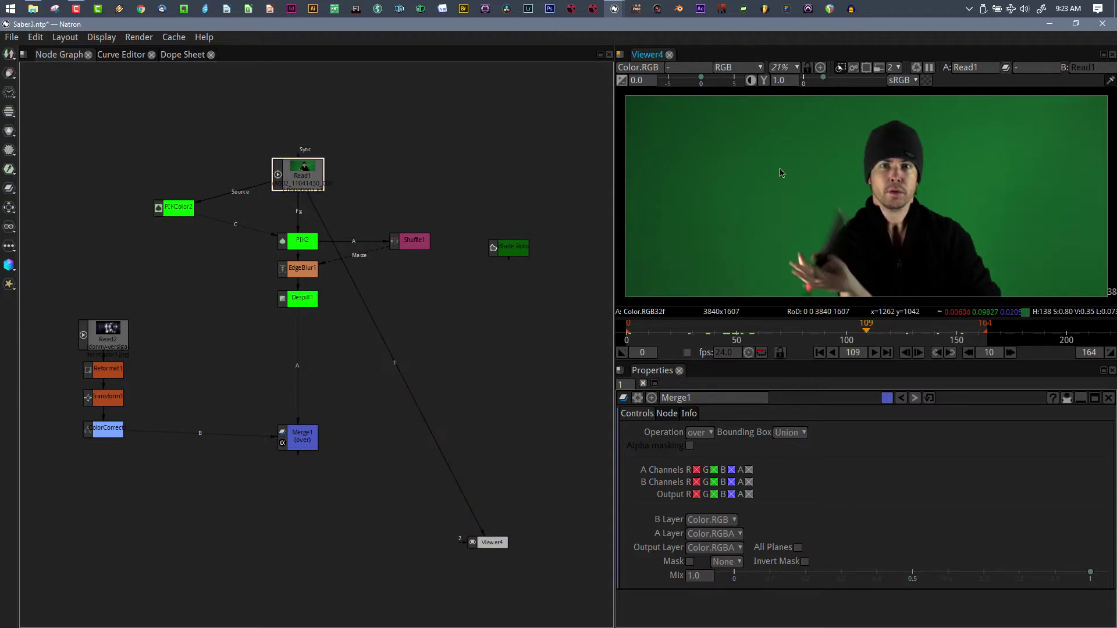
left_click(844, 335)
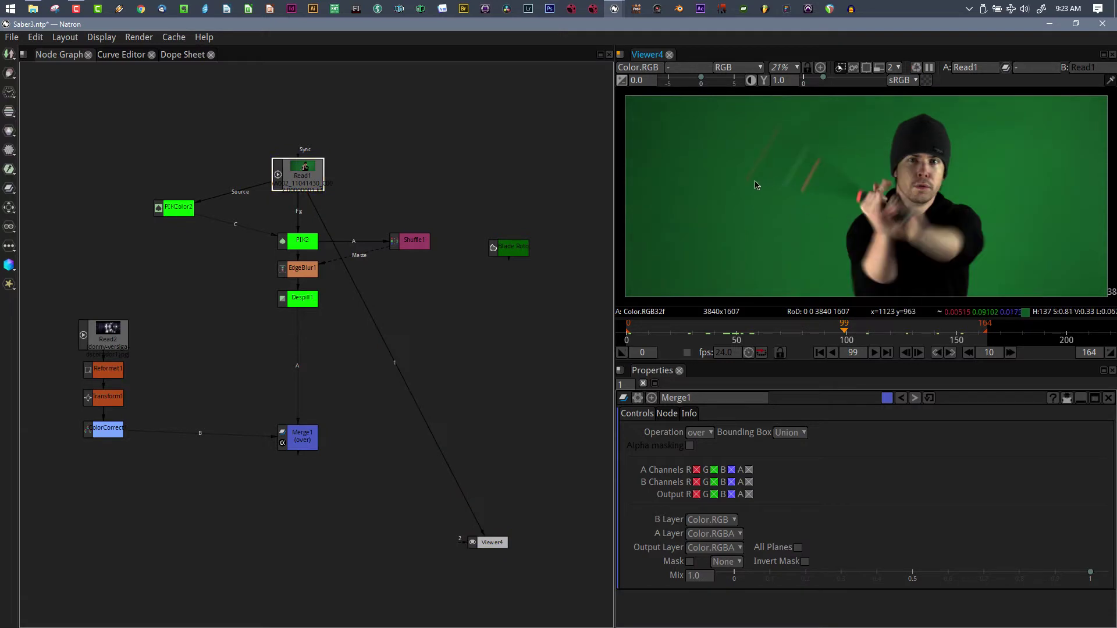
scroll(786, 156, "up", 6)
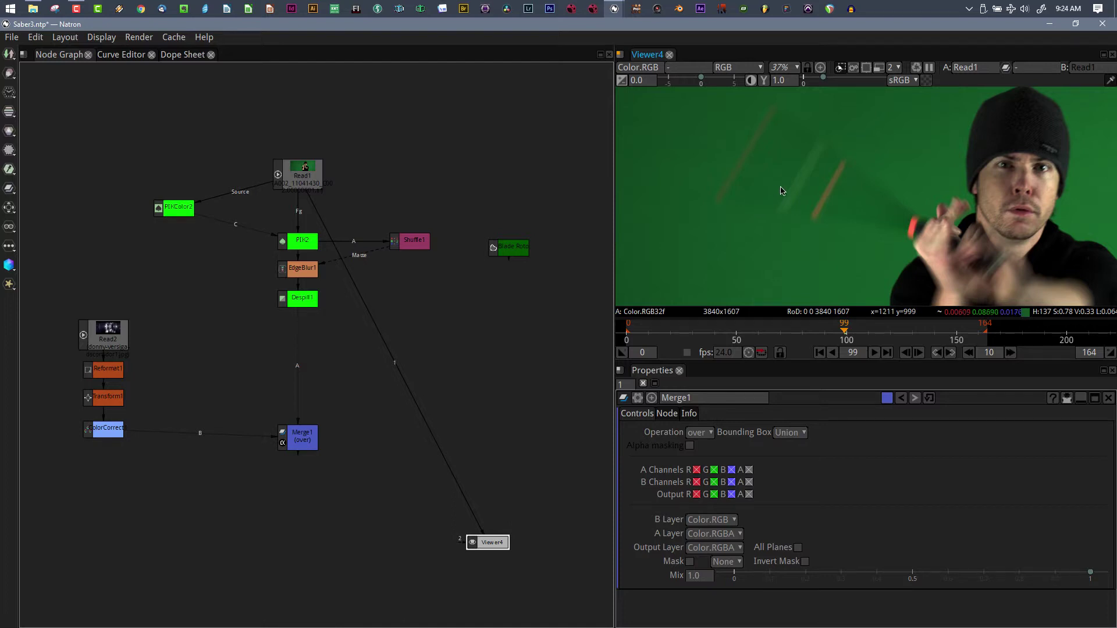
scroll(756, 203, "down", 4)
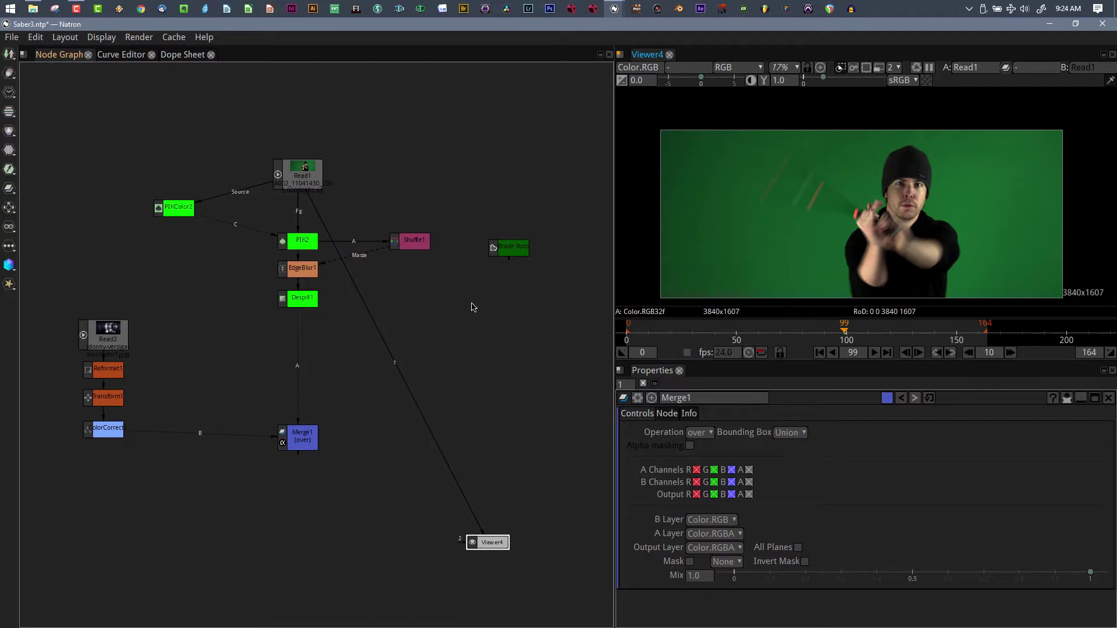
Move the existing Blade Roto node out of the way and add a new Roto node beside Despill1
left_click_drag(506, 246, 463, 309)
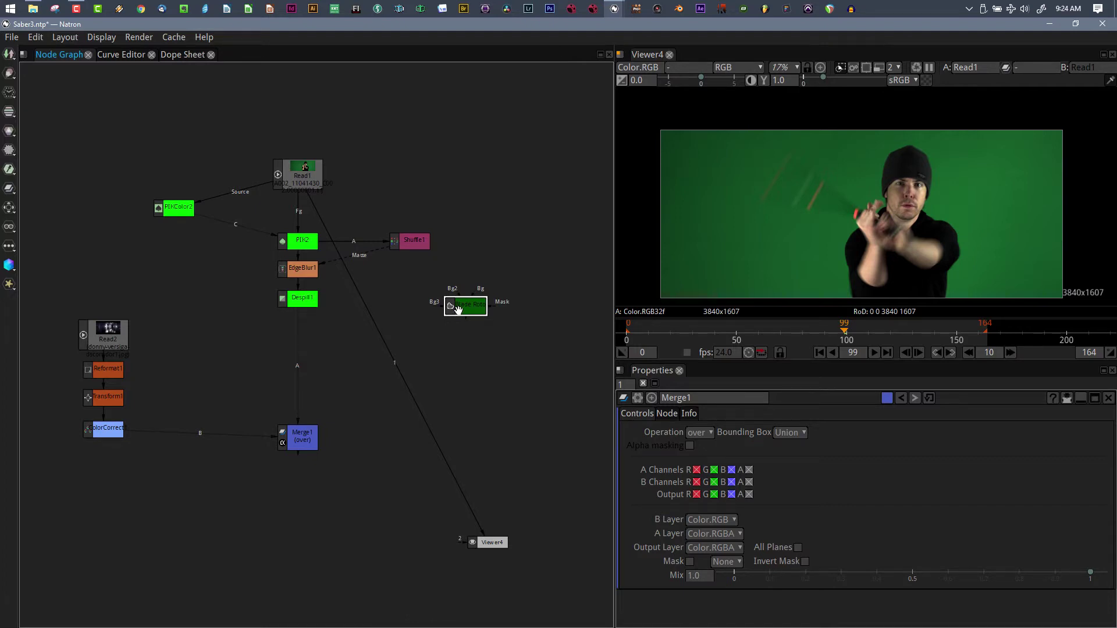
double_click(458, 309)
left_click_drag(458, 309, 521, 161)
left_click(515, 325)
key("o")
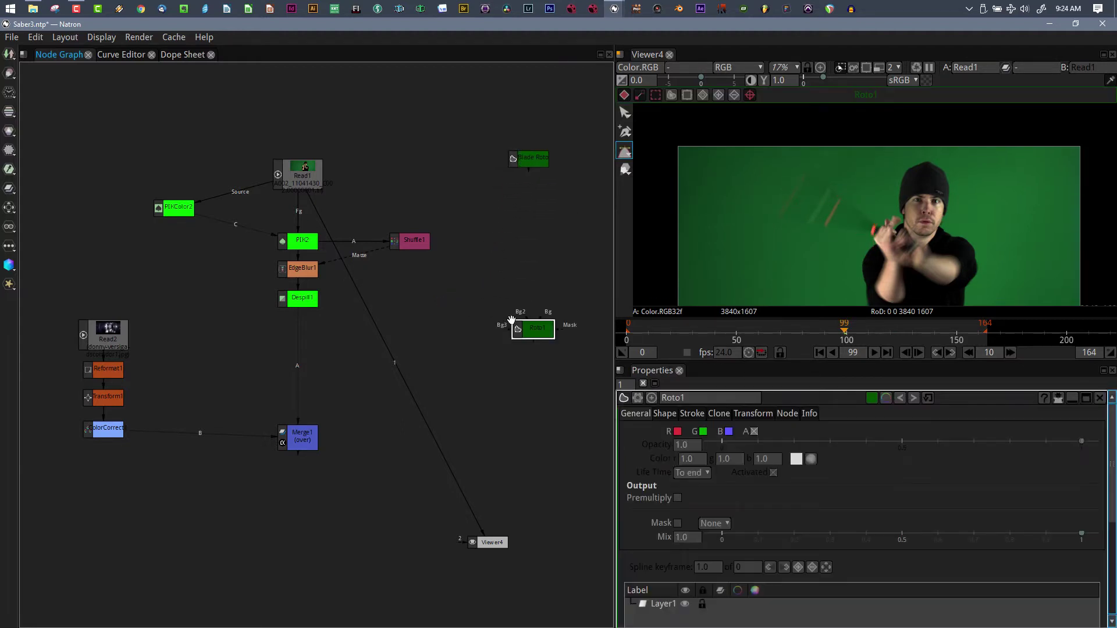
left_click_drag(537, 335, 449, 298)
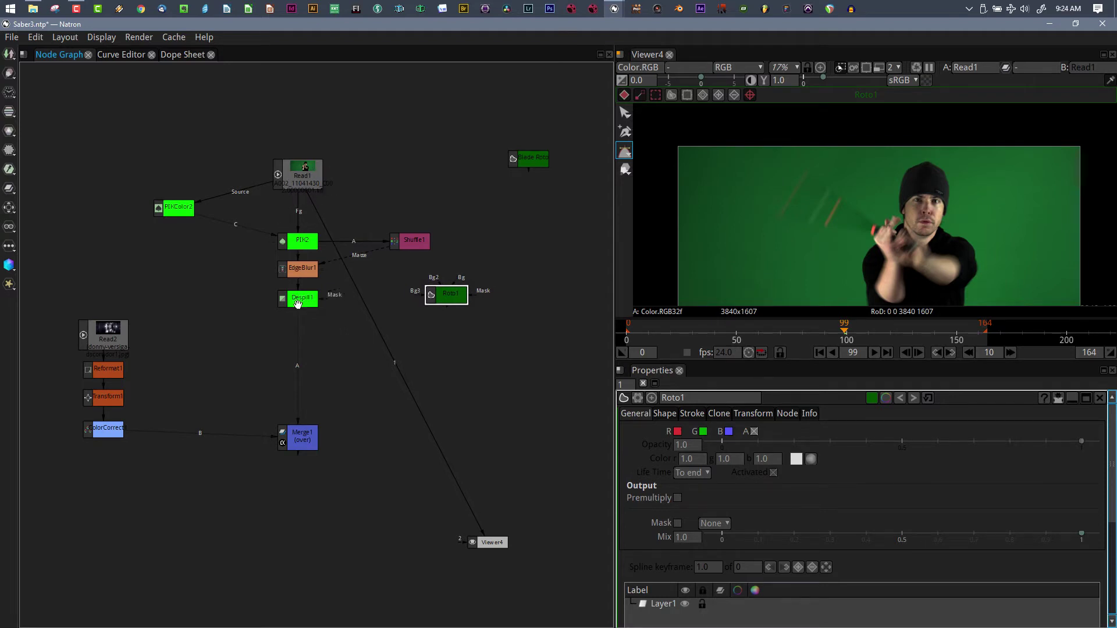
Compare the blade at frame 99 in the Despill1 output, the Merge1 composite and the original Read1 plate
left_click_drag(296, 306, 476, 537)
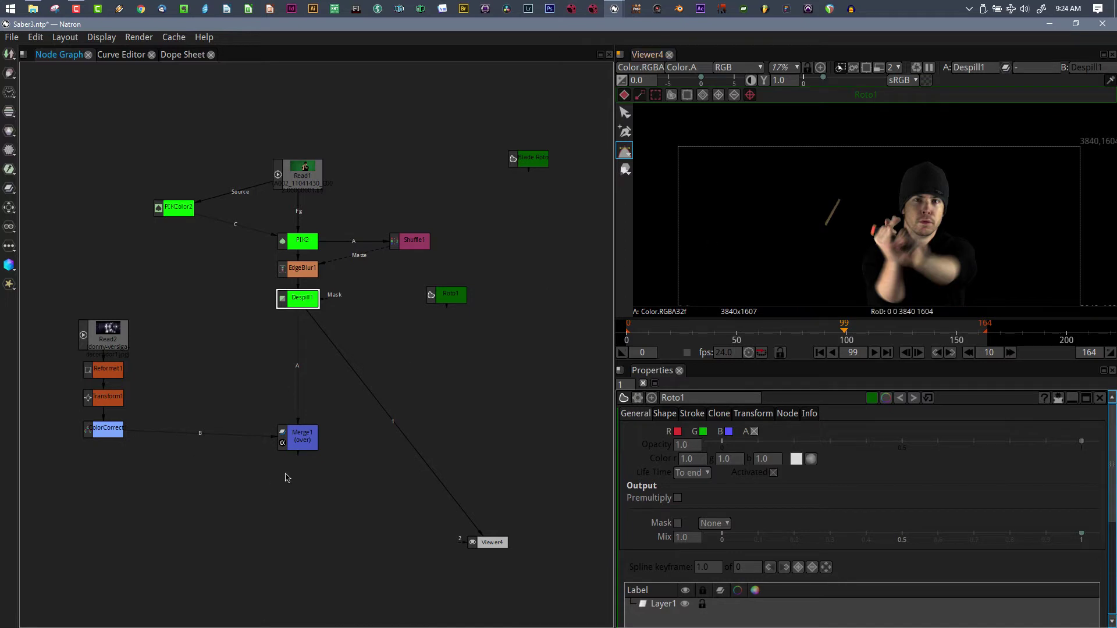
left_click(300, 440)
key("1")
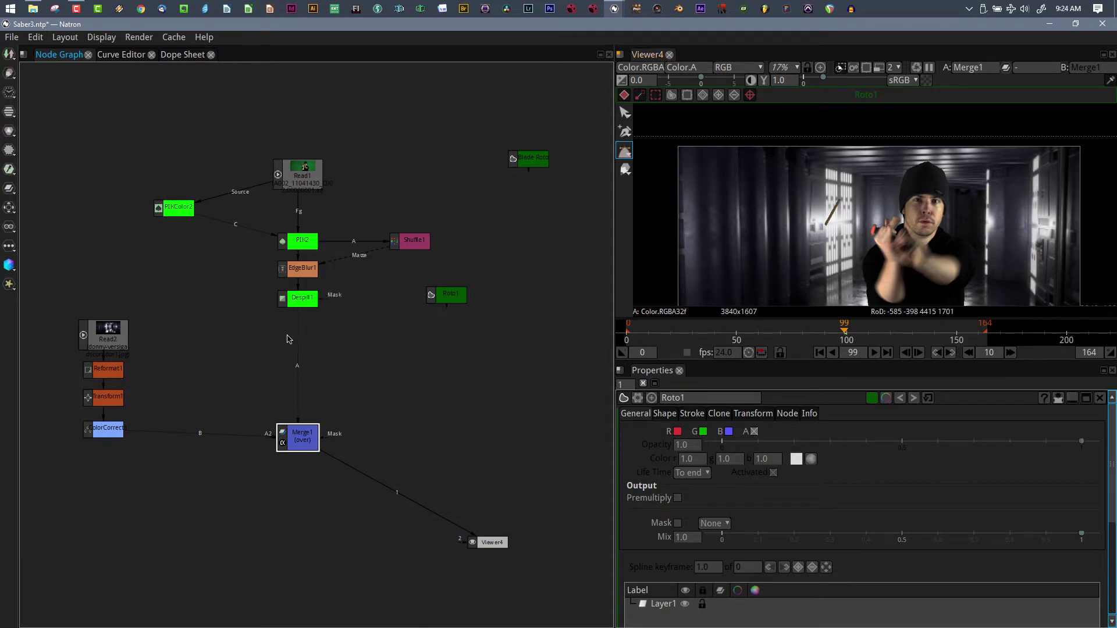
left_click(309, 172)
key("1")
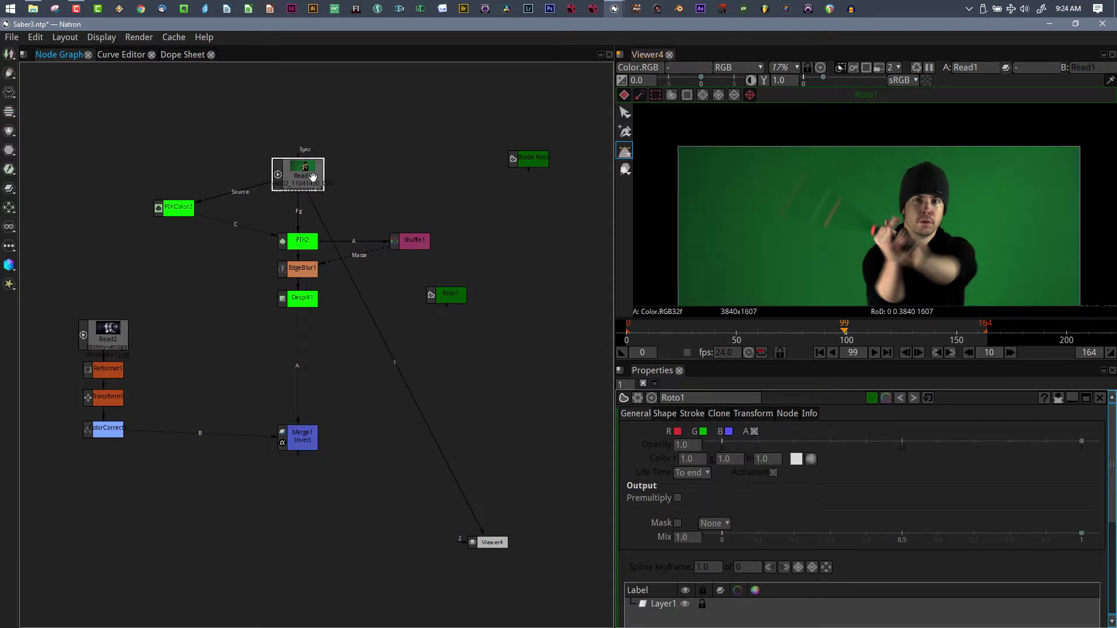
Draw a closed four-point Roto1 shape around the motion-blurred blade at frame 99, from the hilt to the blade tip
left_click(451, 296)
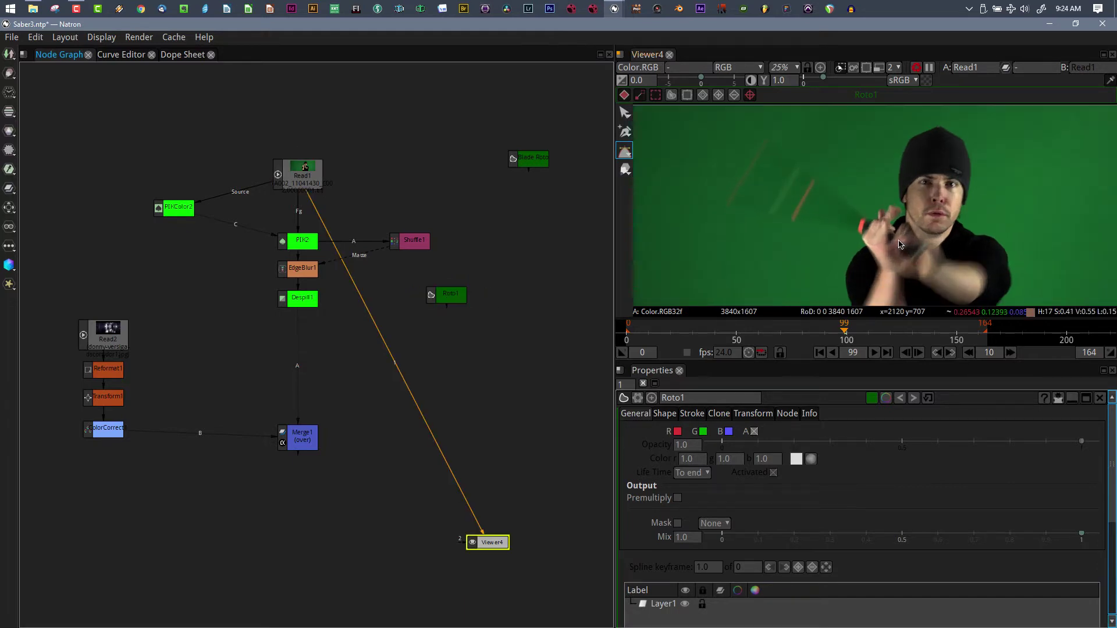
key("space")
key("f")
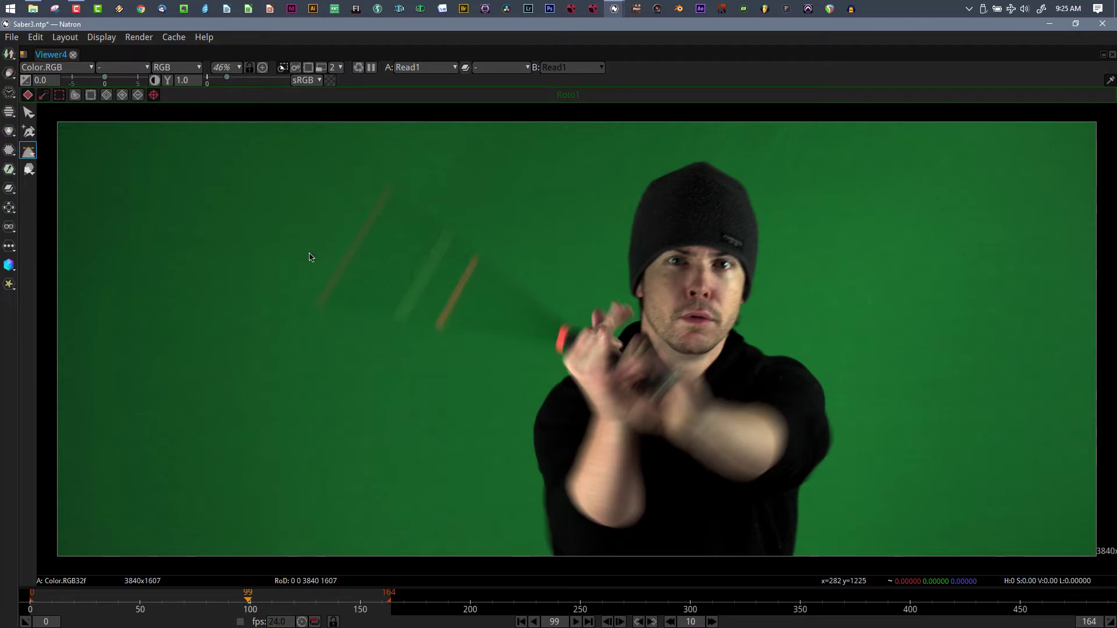
left_click(563, 354)
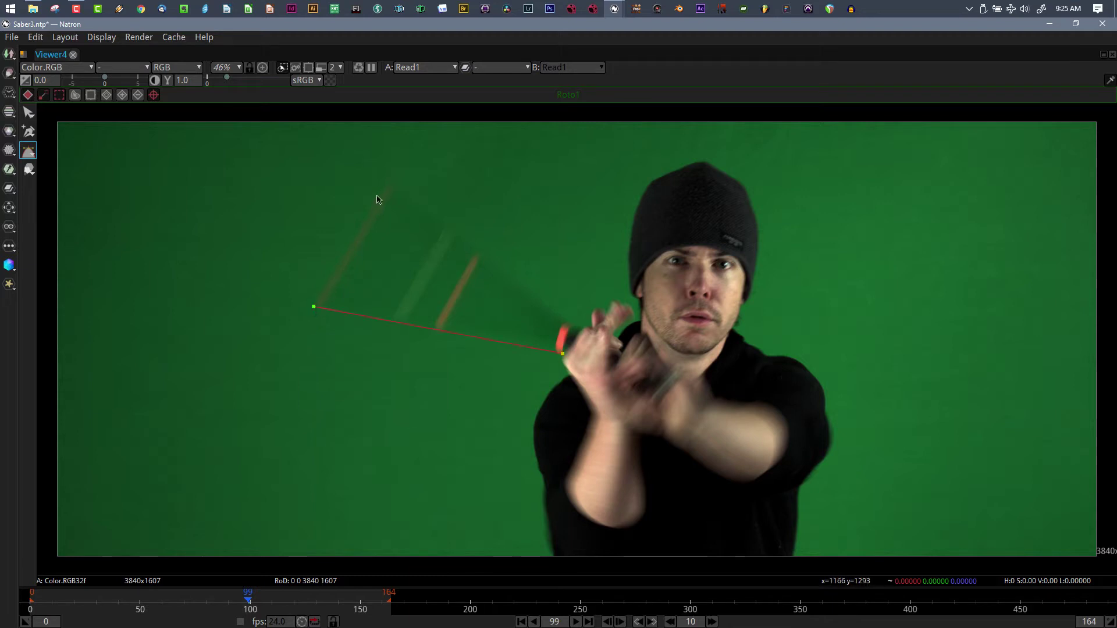
left_click(572, 325)
key("Return")
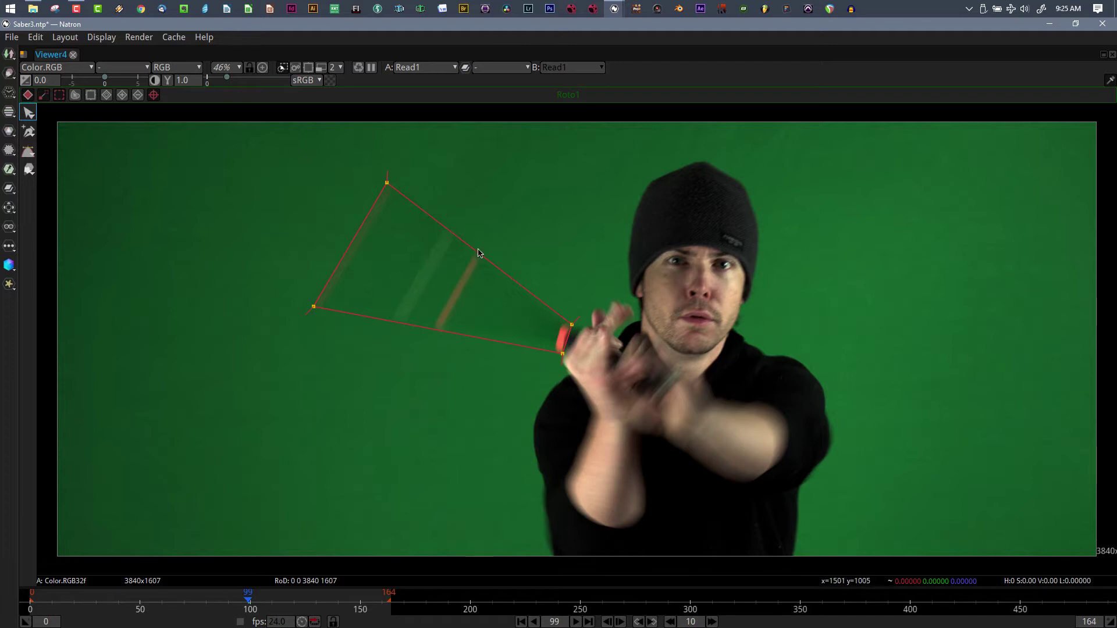
Reshape the Roto1 shape at frame 98 by moving its four corners to the edges of the blurred blade
key("Left")
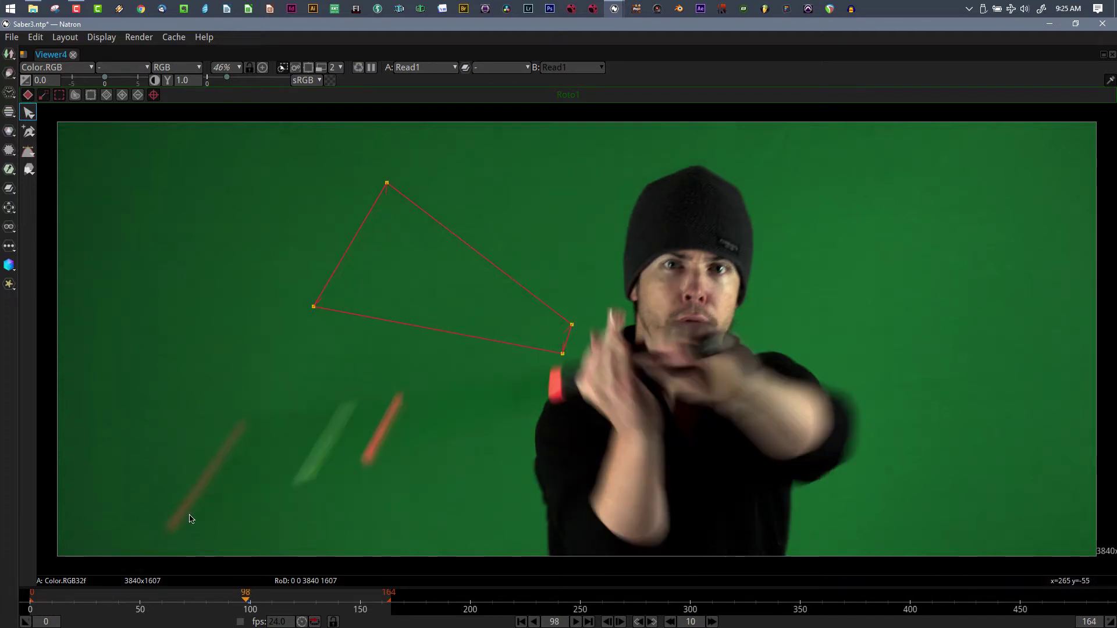
left_click_drag(562, 365, 565, 404)
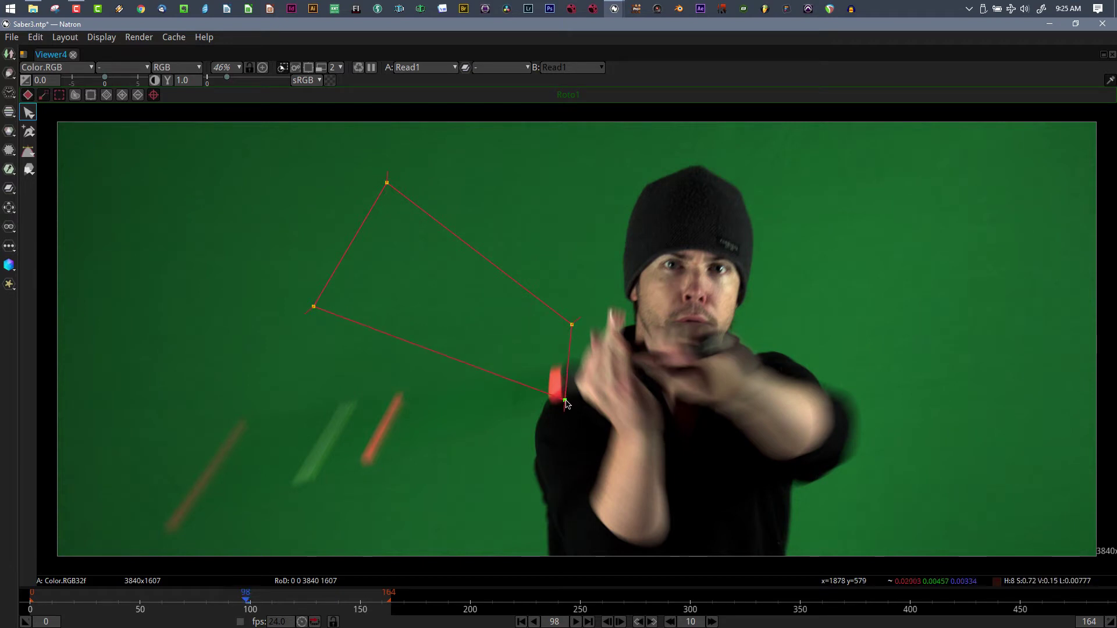
left_click_drag(573, 324, 562, 358)
left_click(573, 323)
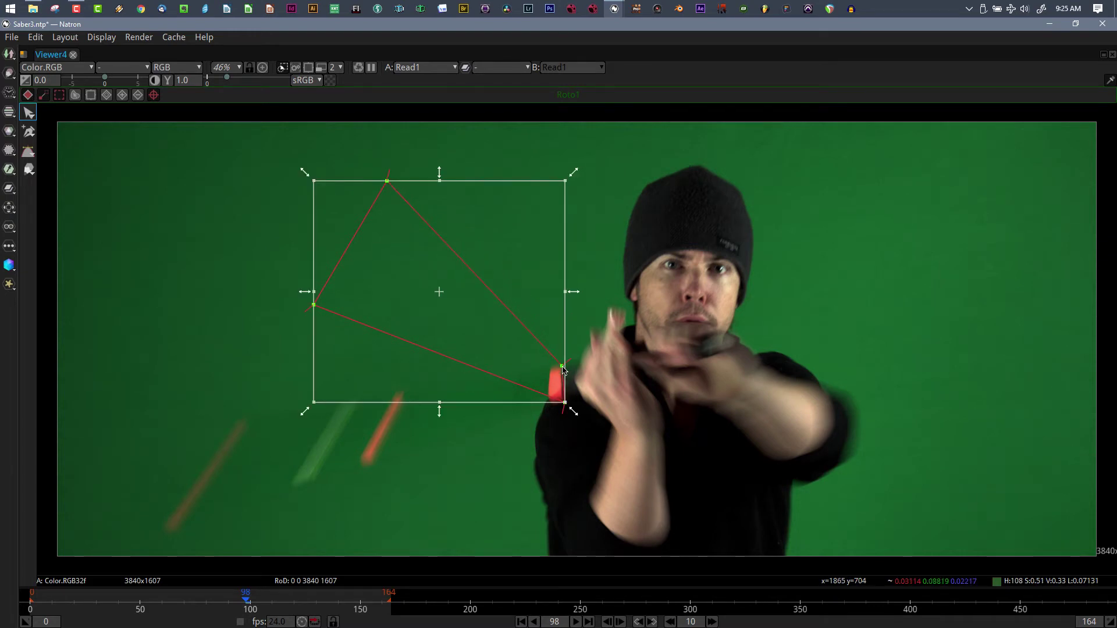
left_click(243, 329)
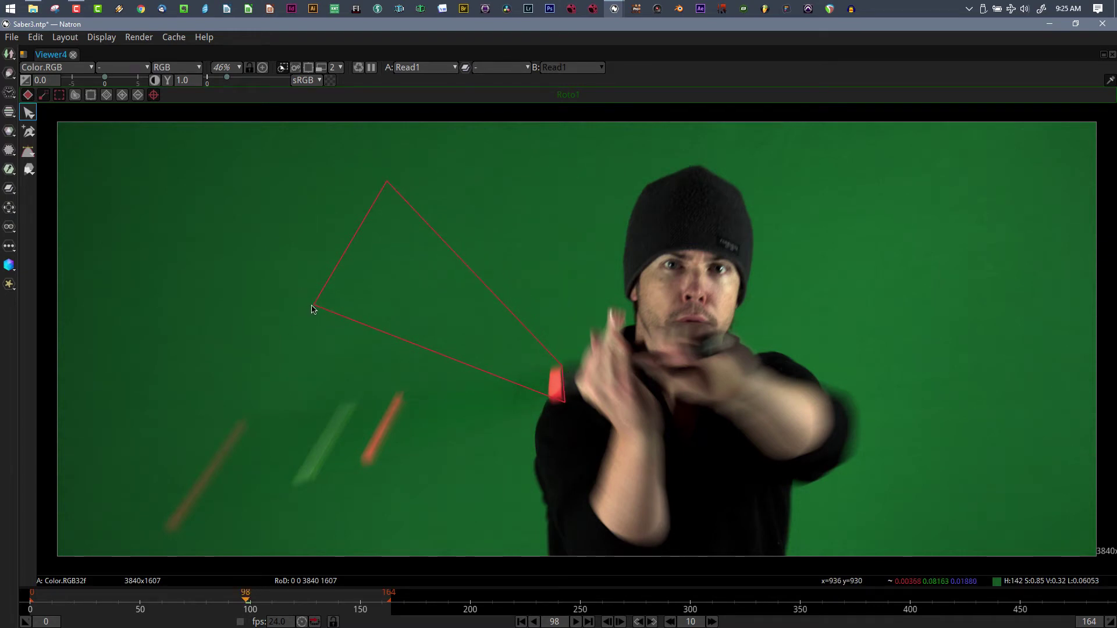
left_click_drag(312, 308, 163, 538)
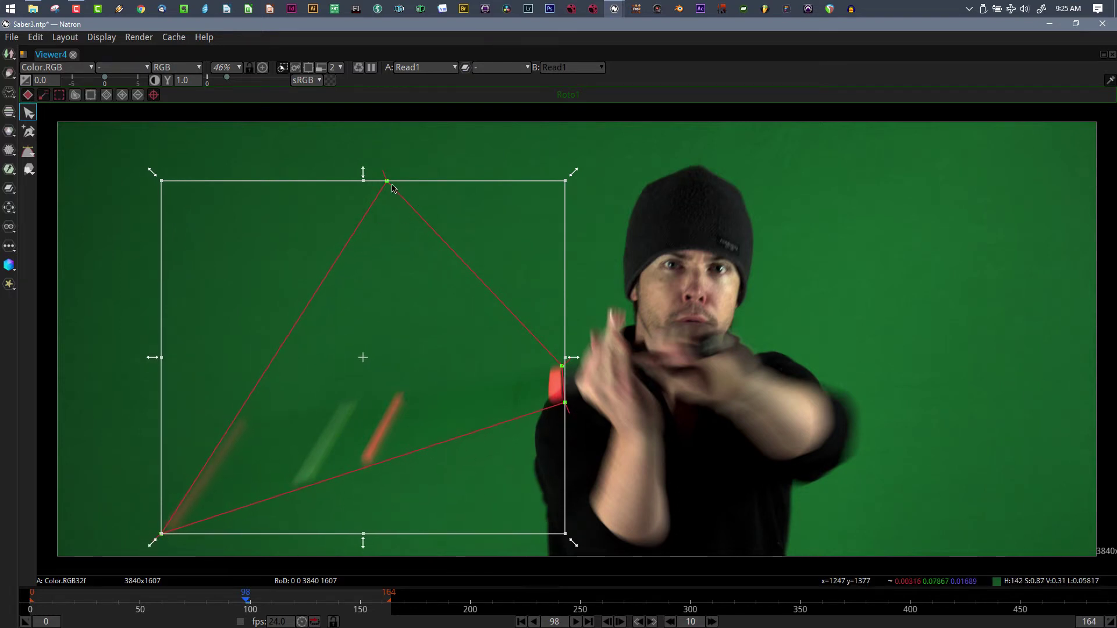
left_click_drag(387, 184, 237, 423)
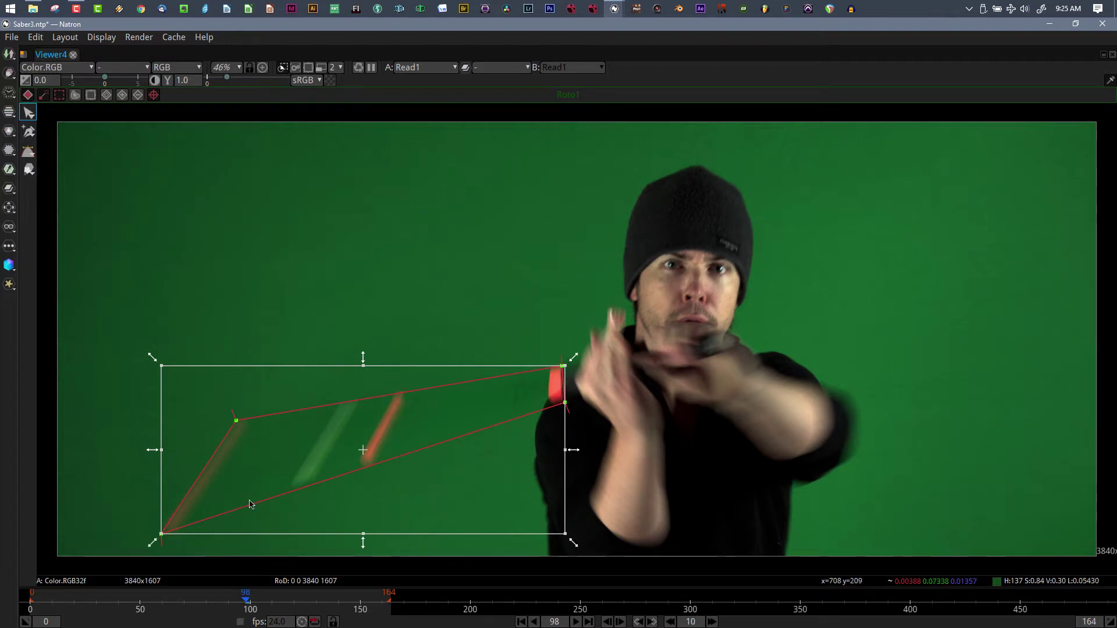
Fit the Roto1 shape's corners to the blade at frame 97, extending the tip end below the image border
key("Left")
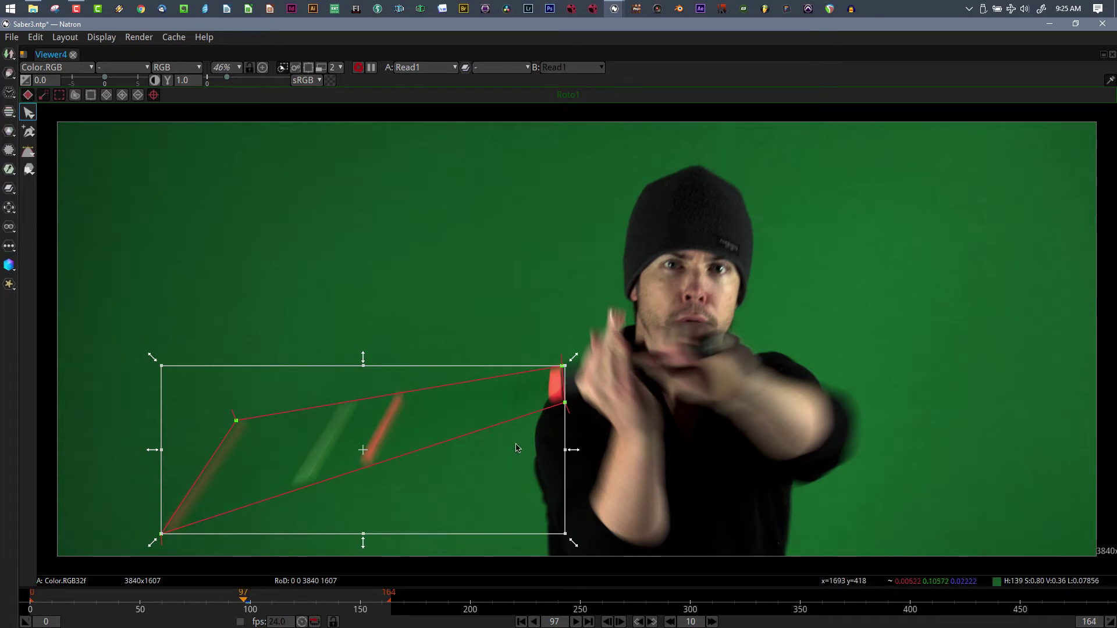
left_click_drag(639, 482, 599, 315)
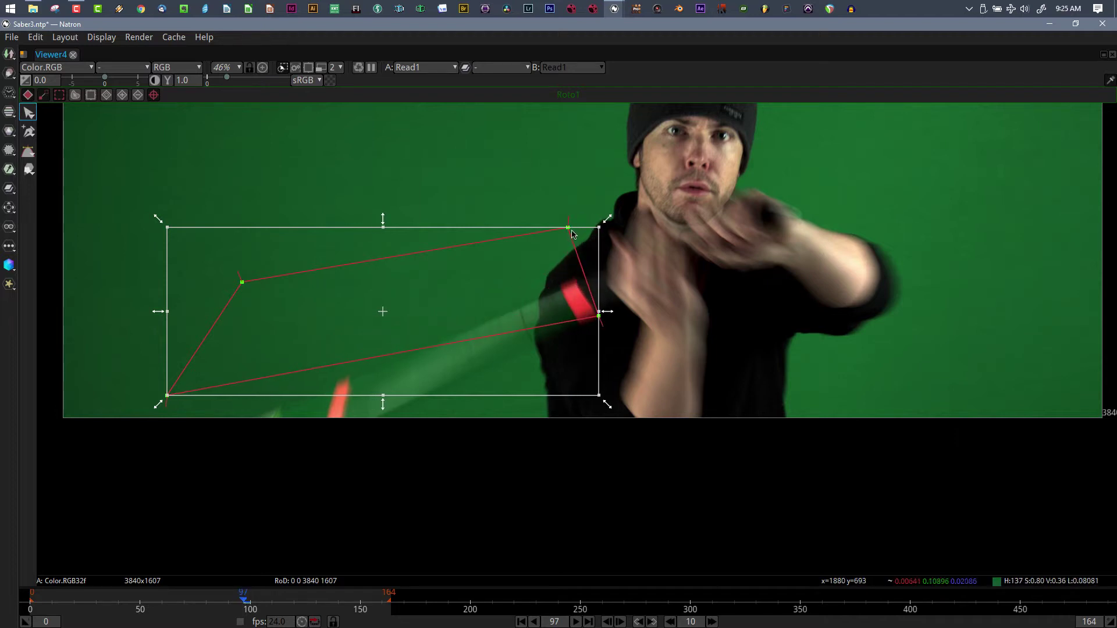
left_click_drag(568, 227, 572, 281)
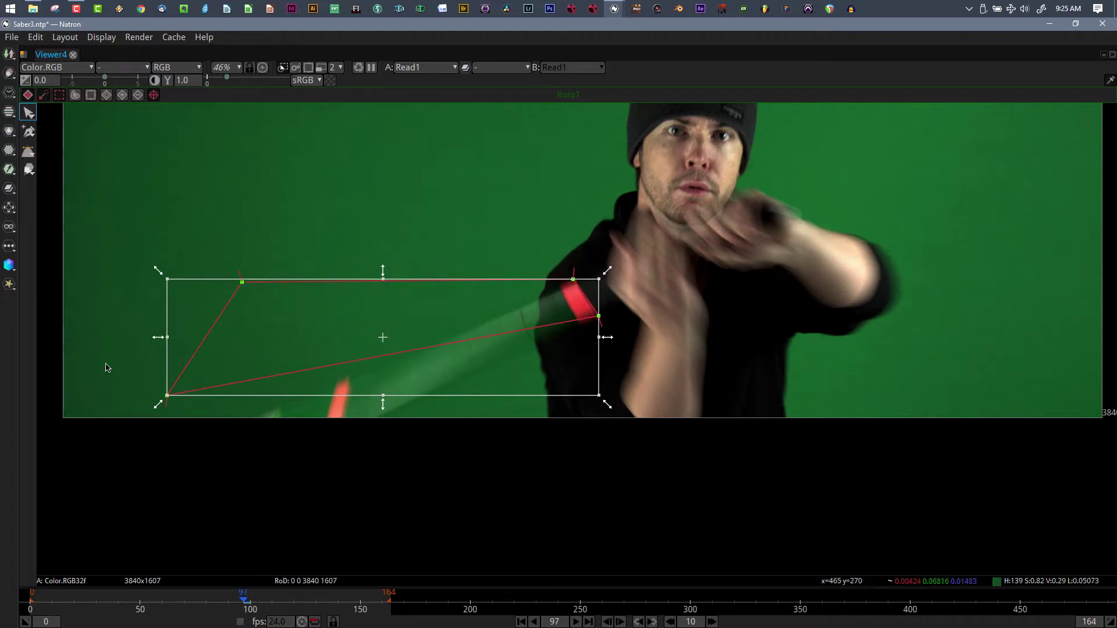
left_click_drag(167, 398, 203, 506)
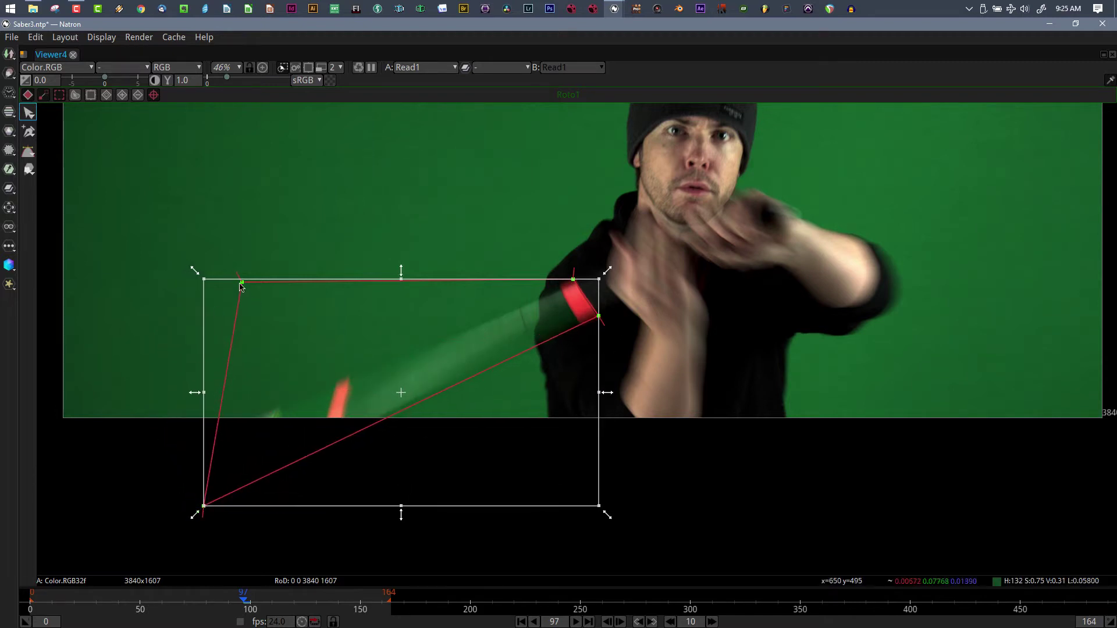
left_click_drag(241, 285, 211, 441)
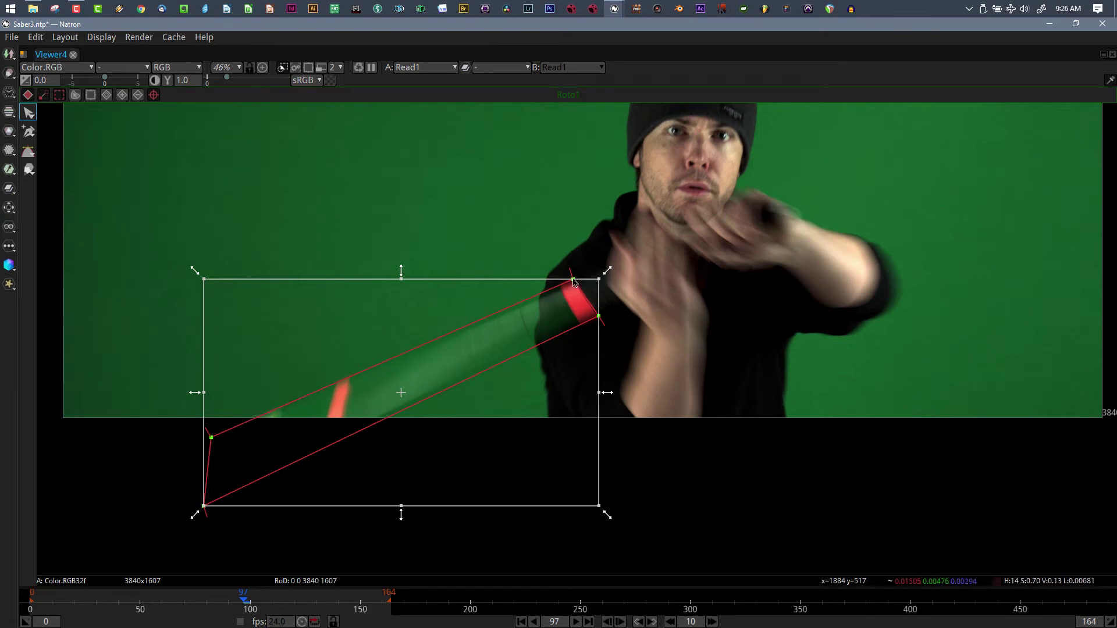
left_click_drag(573, 282, 576, 284)
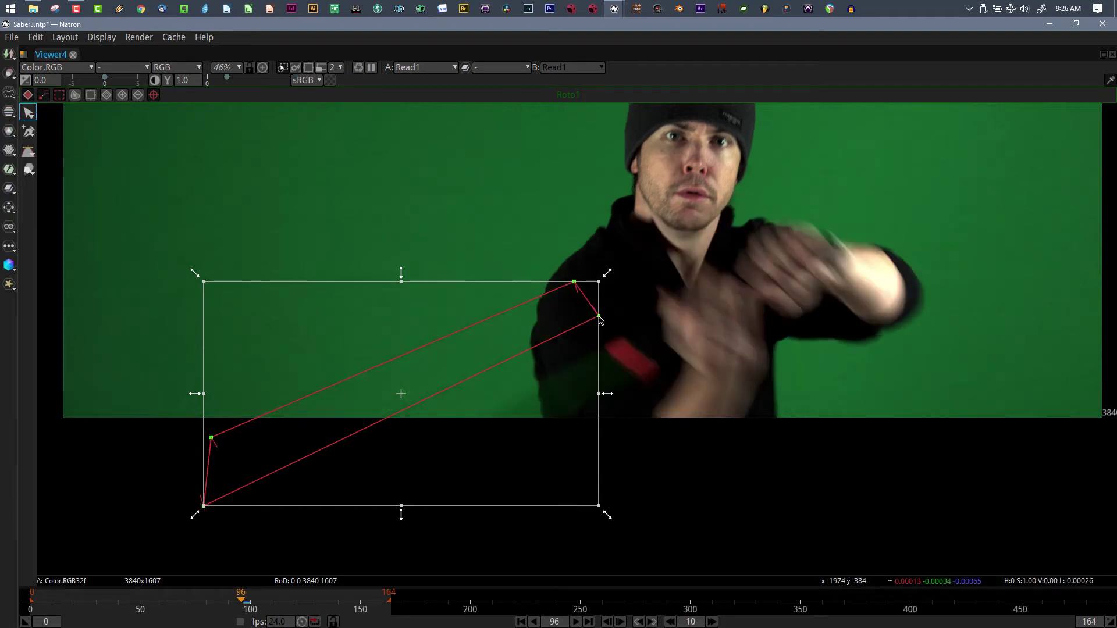
Fit the Roto1 shape to the blade at frame 96, aligning the hilt corners with the red band and the tip outside the image
left_click_drag(597, 315, 668, 374)
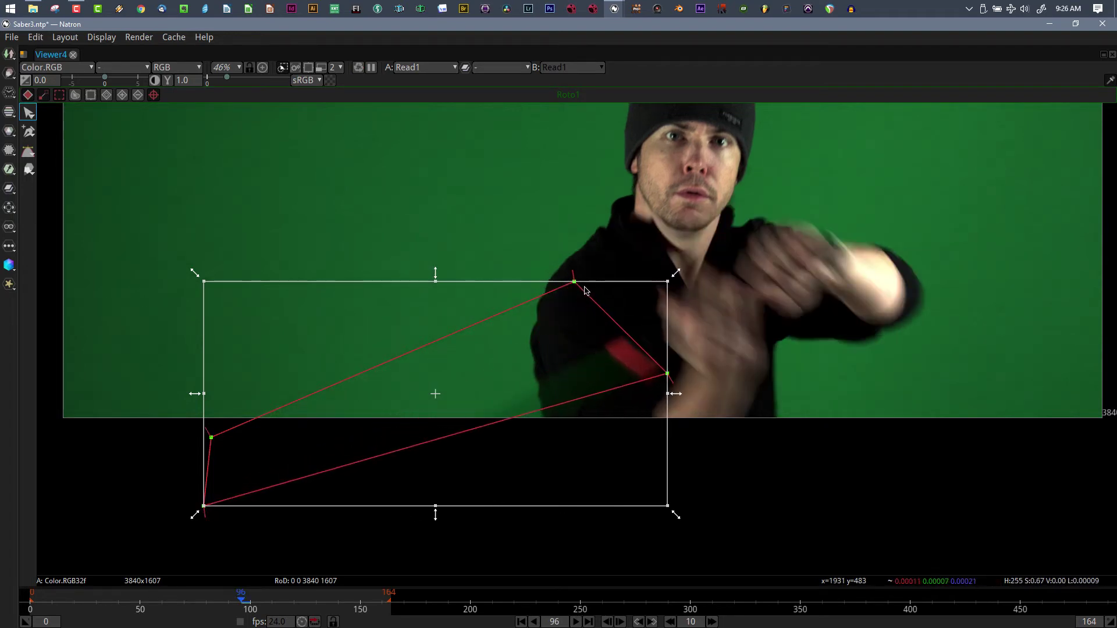
left_click_drag(575, 283, 618, 342)
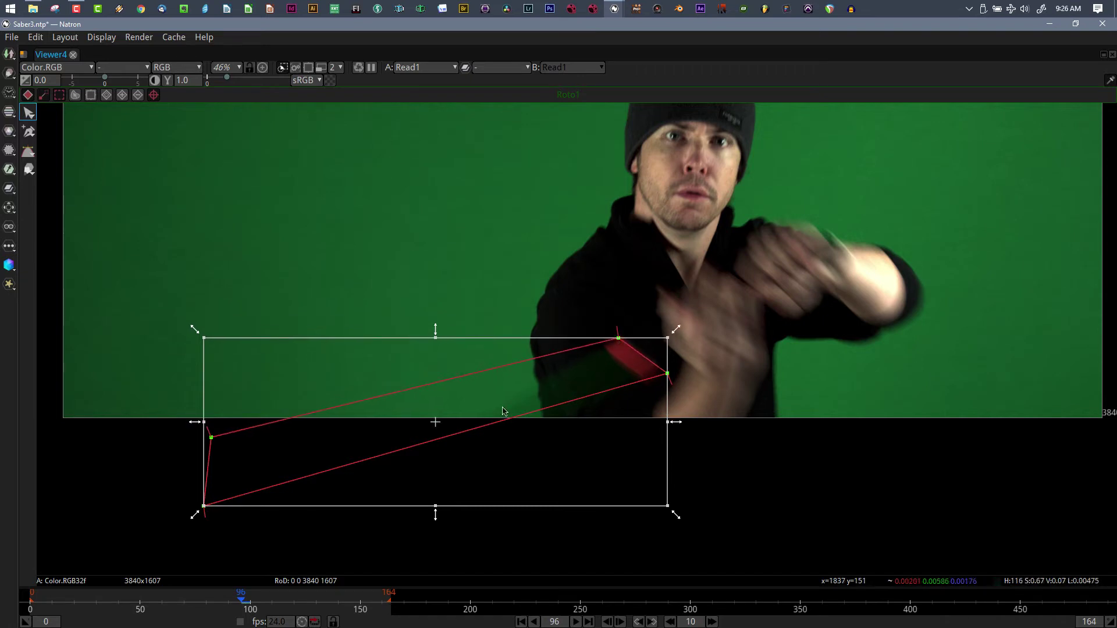
left_click_drag(204, 506, 258, 569)
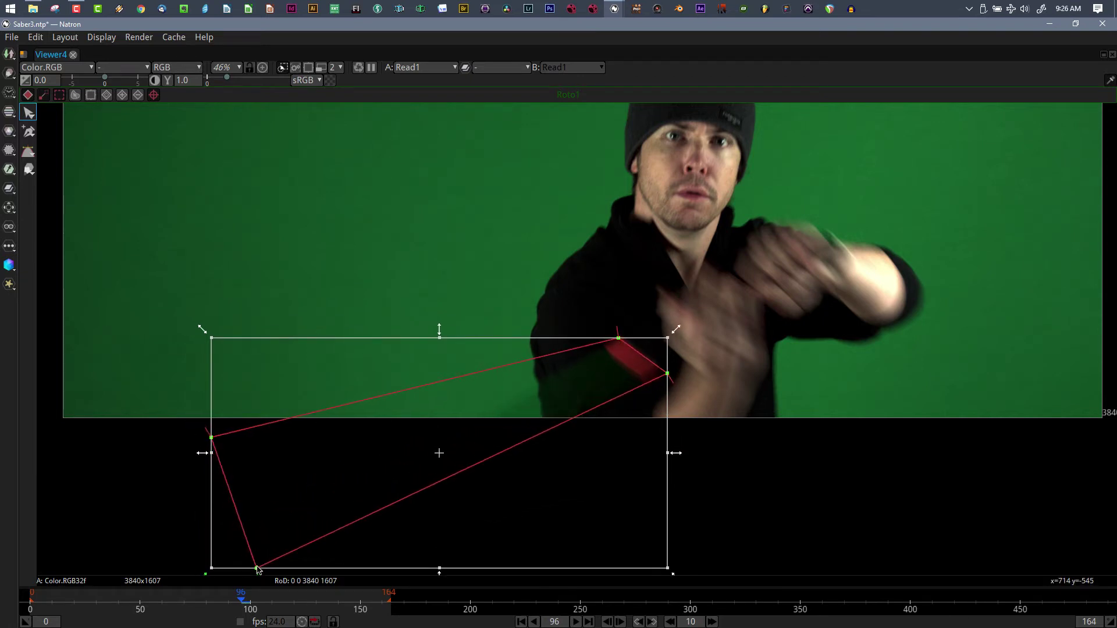
left_click_drag(211, 438, 232, 513)
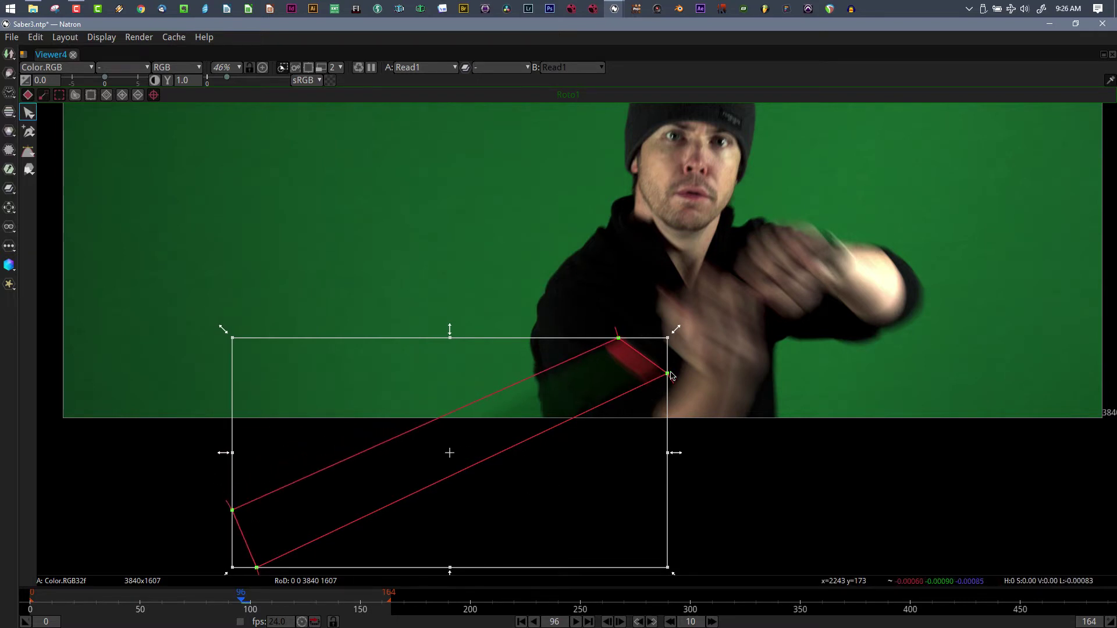
left_click_drag(667, 373, 664, 369)
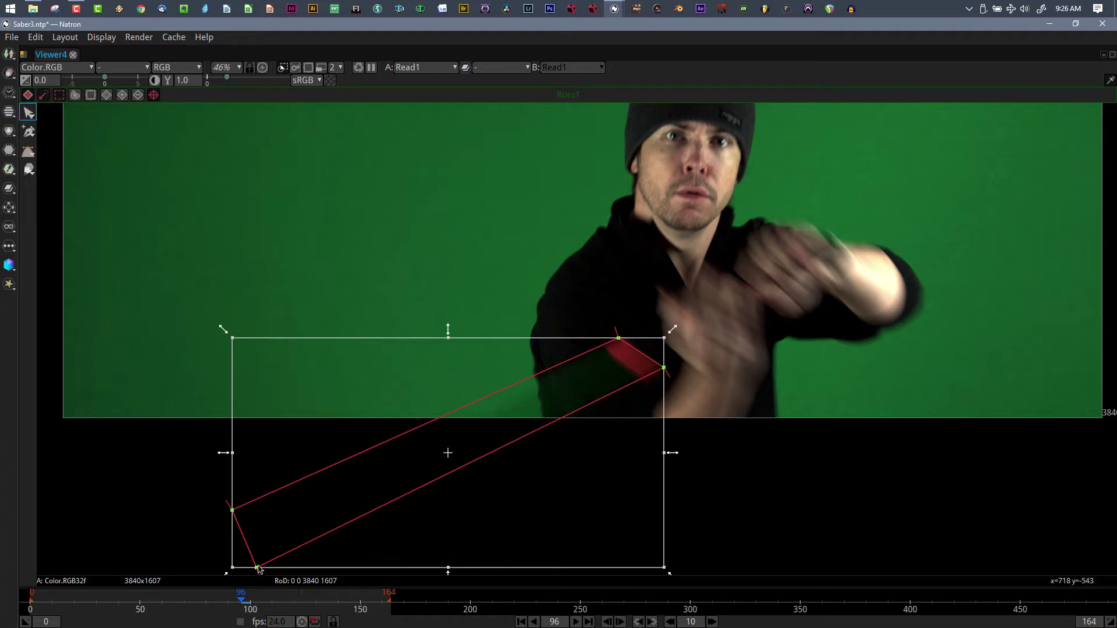
left_click_drag(261, 571, 316, 575)
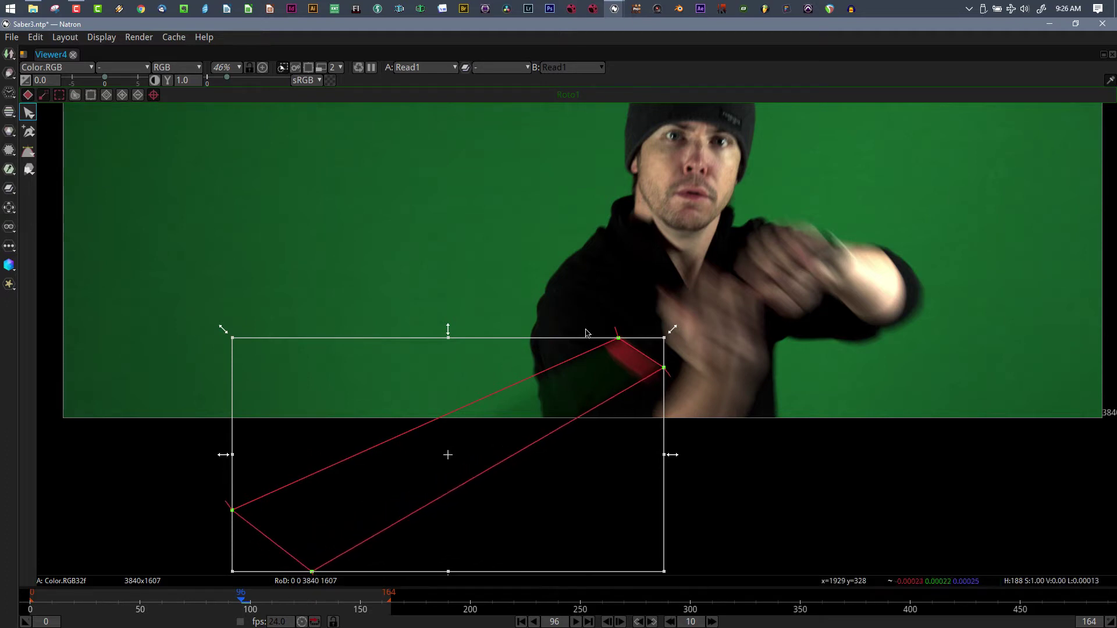
left_click_drag(621, 342, 623, 341)
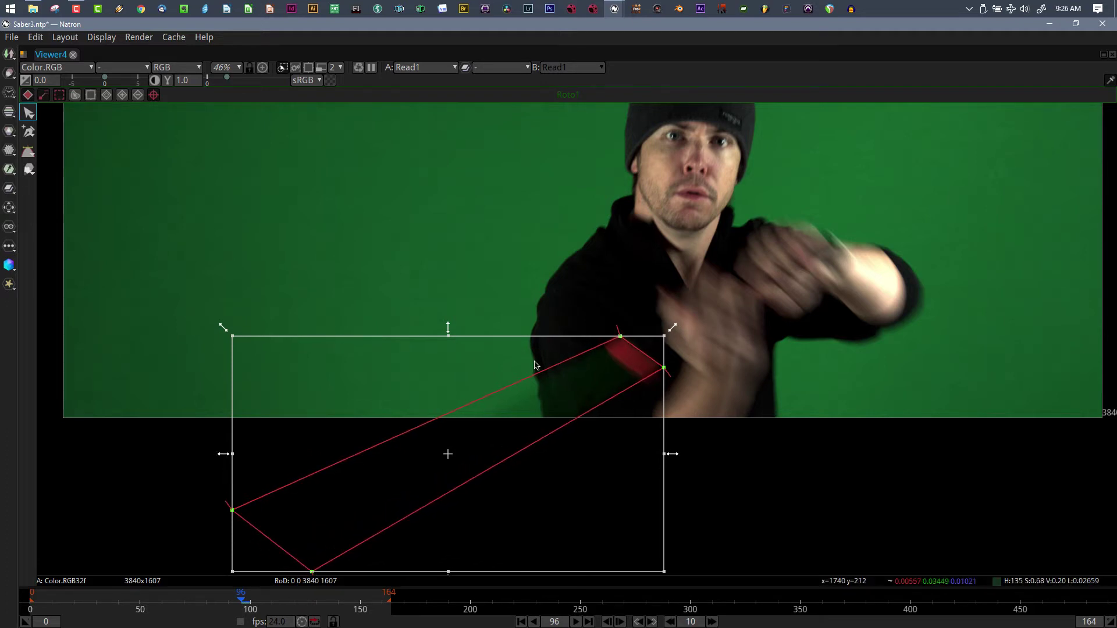
scroll(530, 318, "down", 5)
scroll(530, 317, "up", 2)
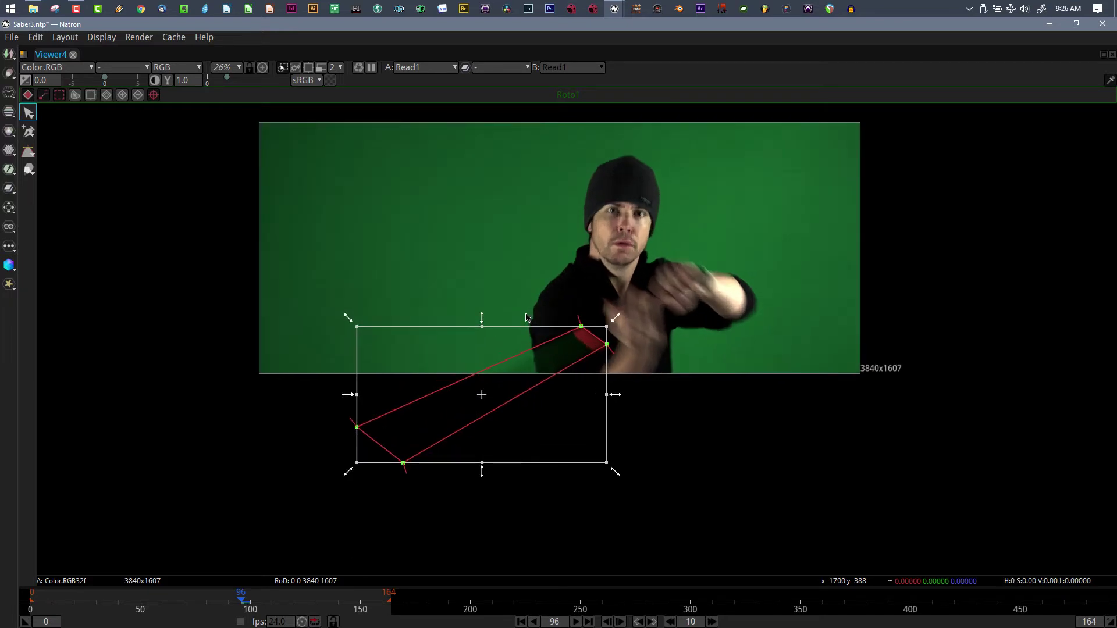
Delete the Roto1 node from the node graph
key("space")
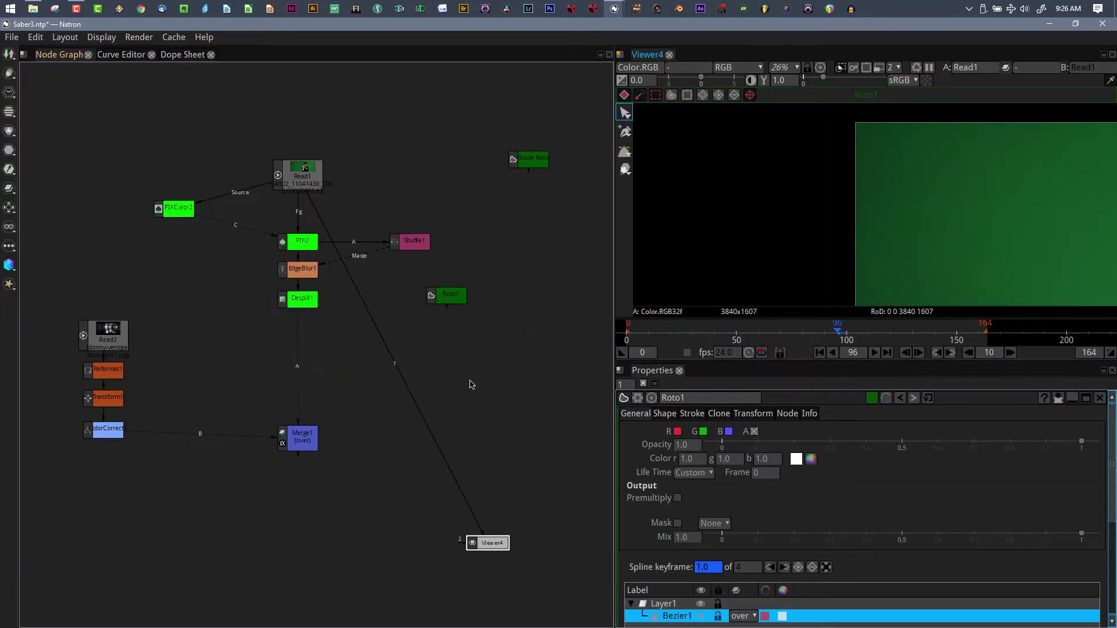
left_click(453, 299)
key("Delete")
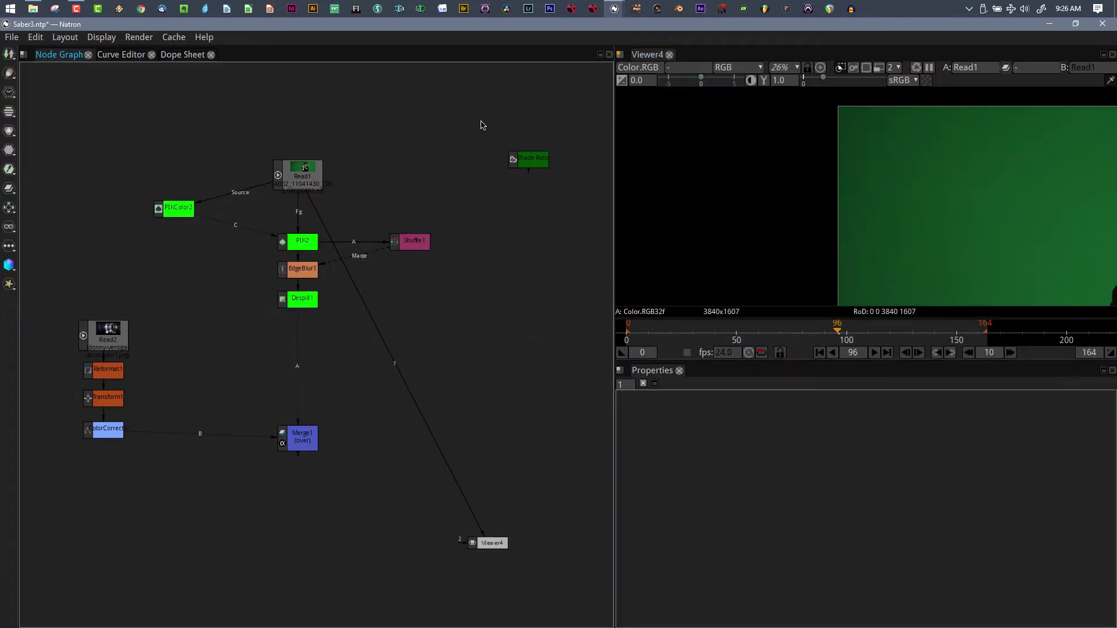
Open the existing Blade Roto node and select its Bezier1 shape for editing in the enlarged viewer
left_click(528, 161)
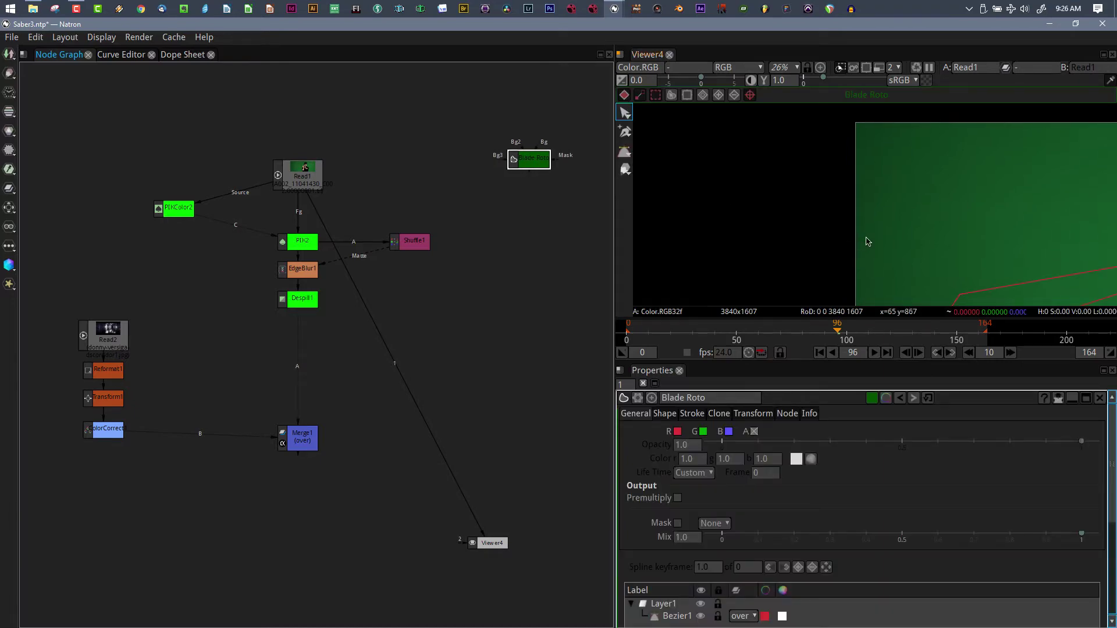
key("space")
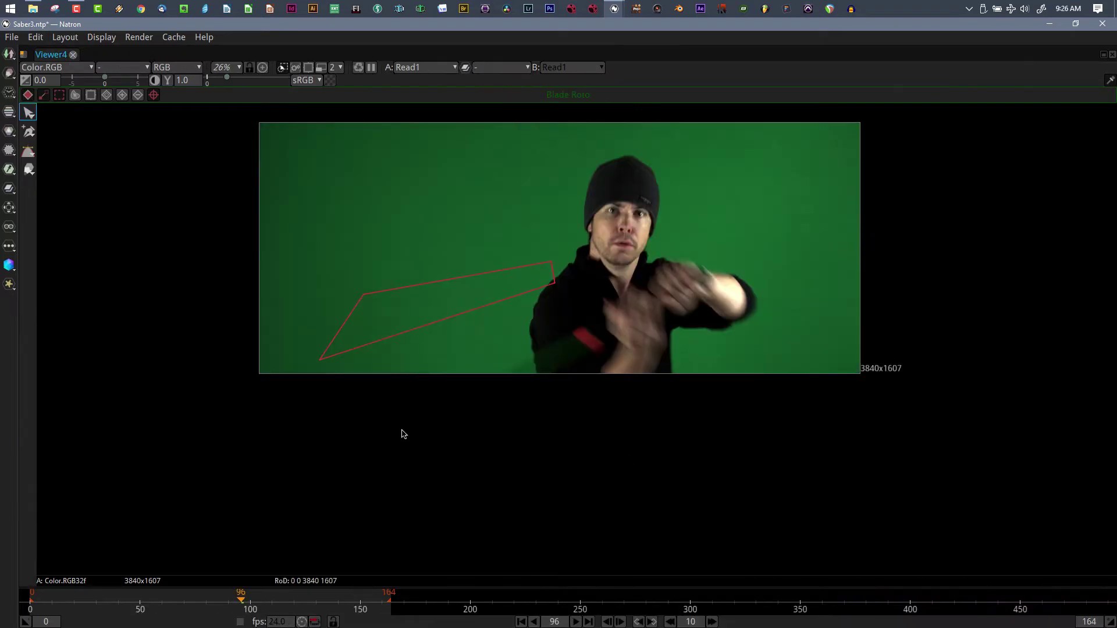
key("space")
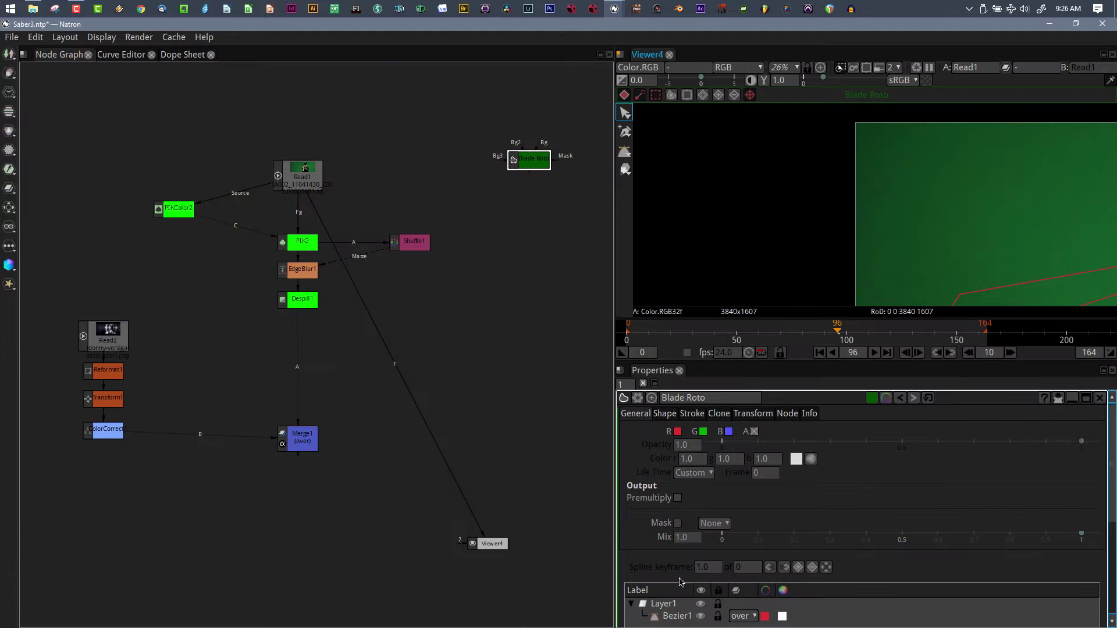
left_click(666, 616)
key("space")
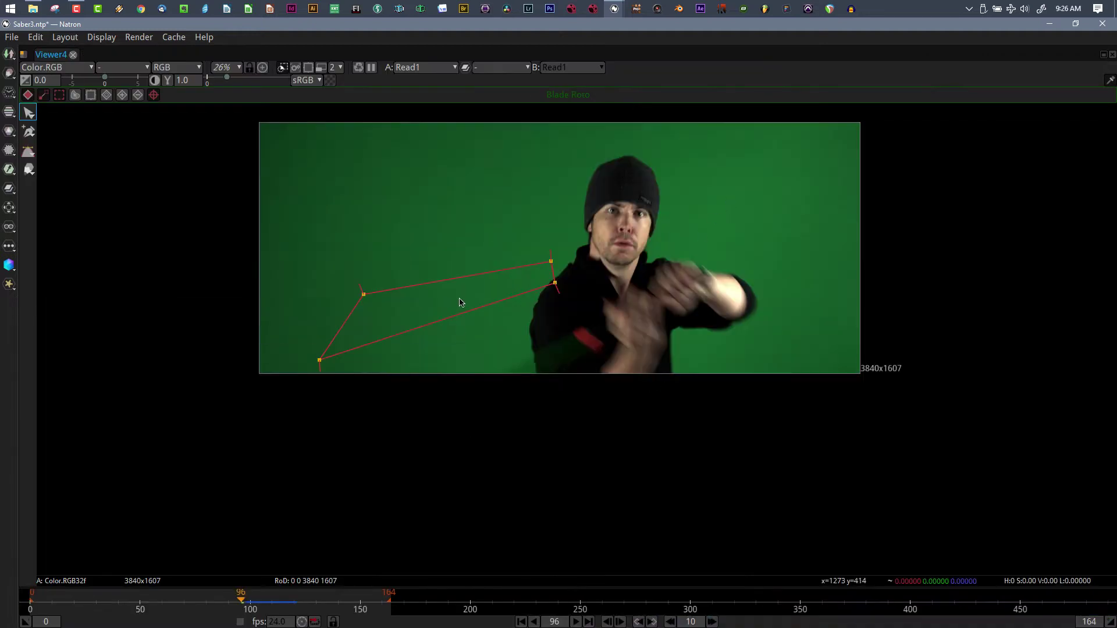
Fit the Bezier1 shape's corners to the blurred blade at frame 97, aligning the hilt end with the red band and extending the tip below the image
key("Right")
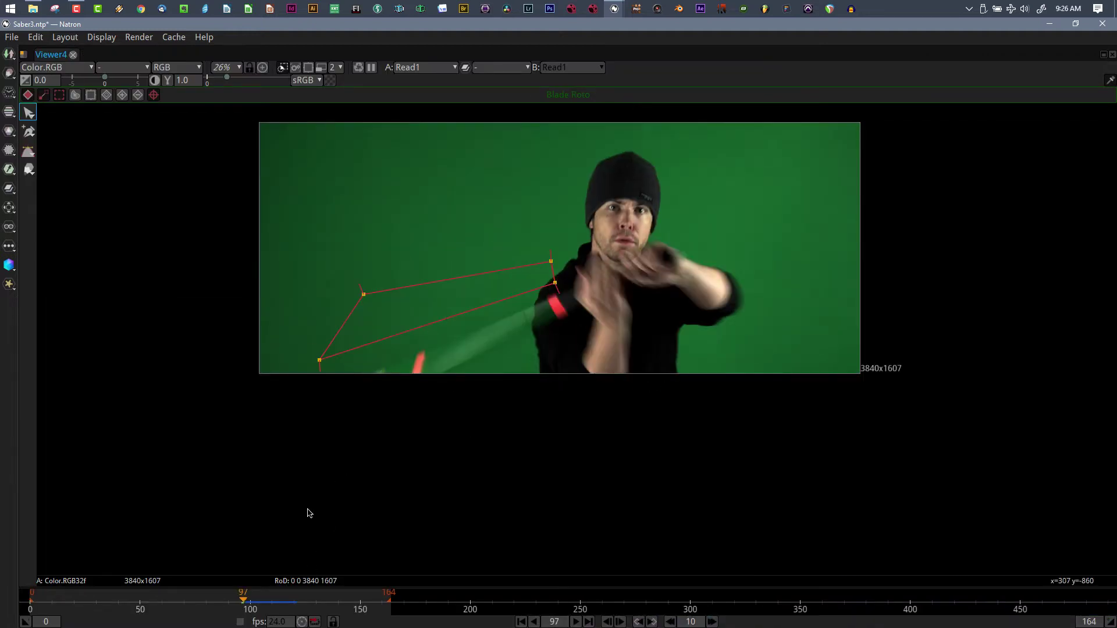
key("Right")
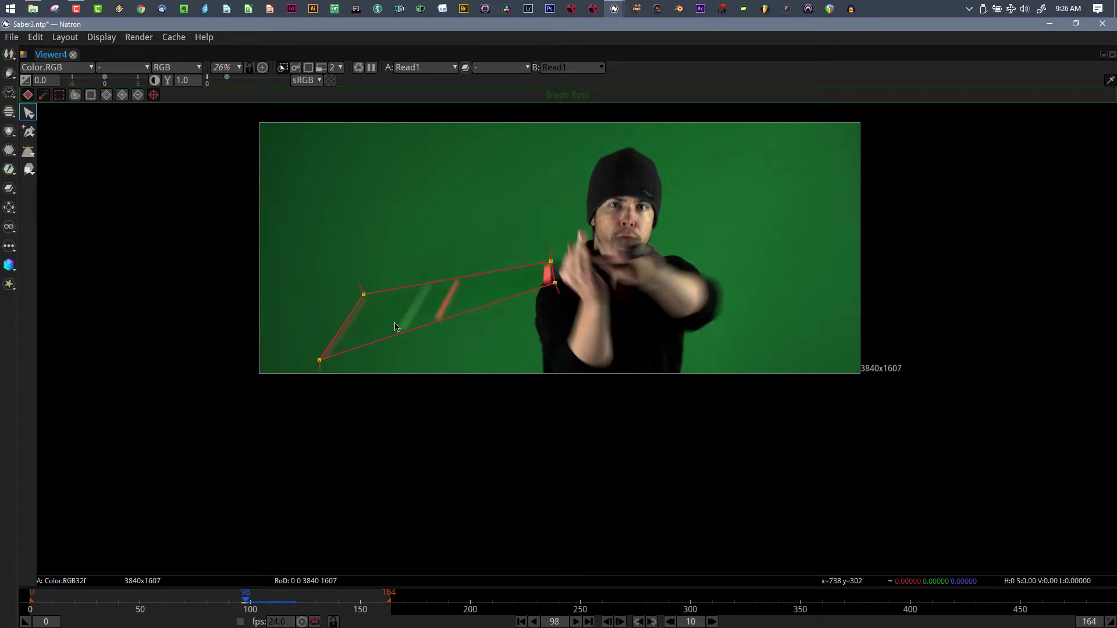
scroll(441, 311, "up", 3)
key("Left")
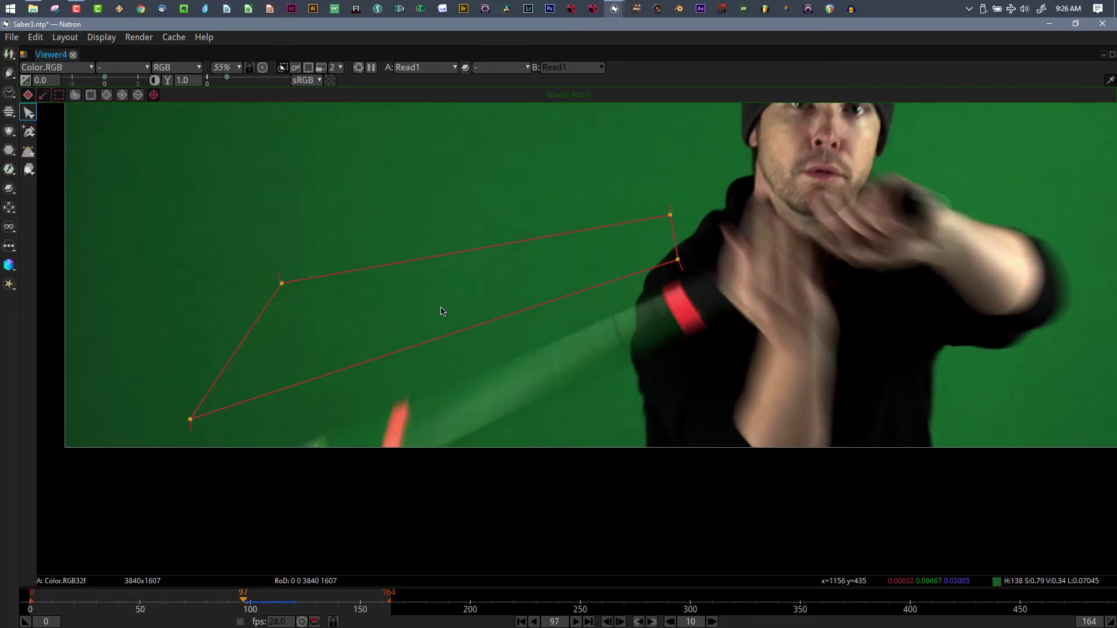
left_click_drag(678, 261, 707, 329)
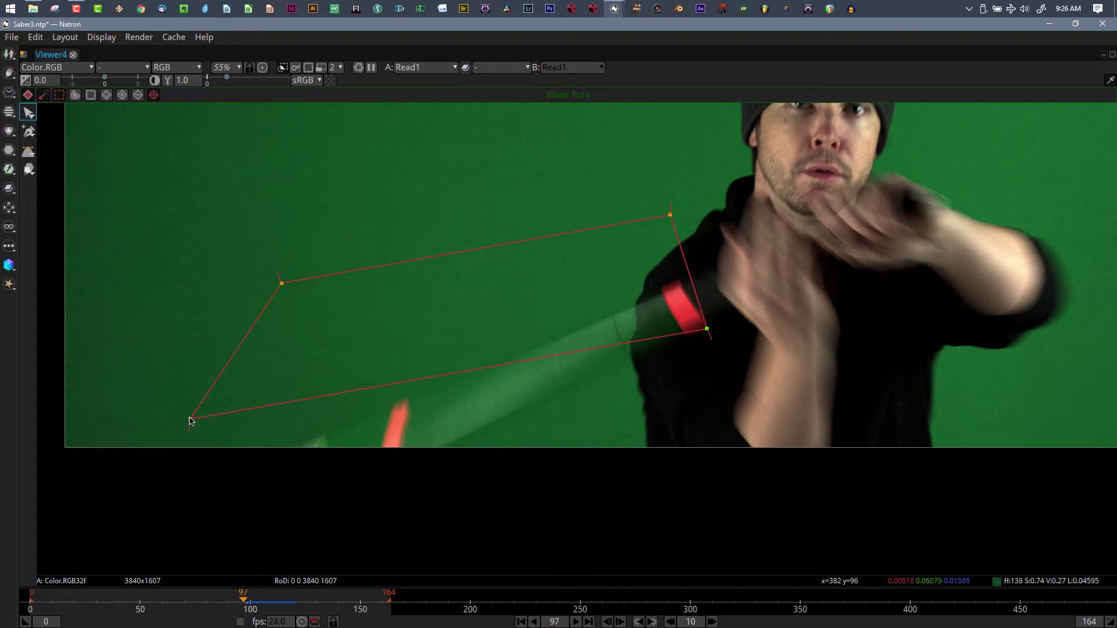
left_click_drag(191, 421, 202, 589)
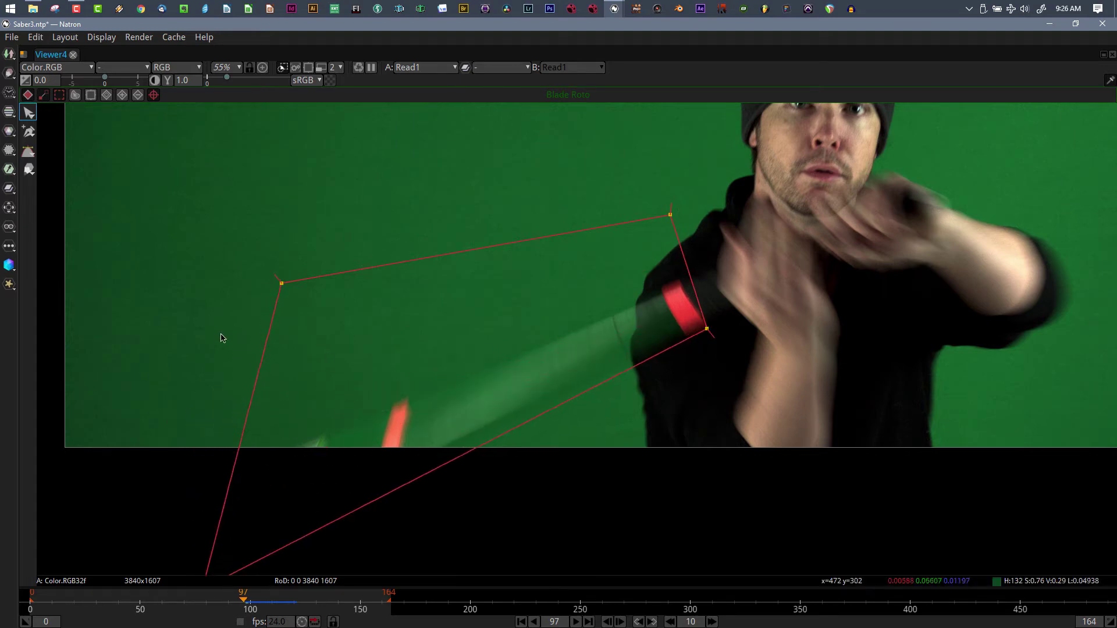
left_click_drag(282, 285, 201, 495)
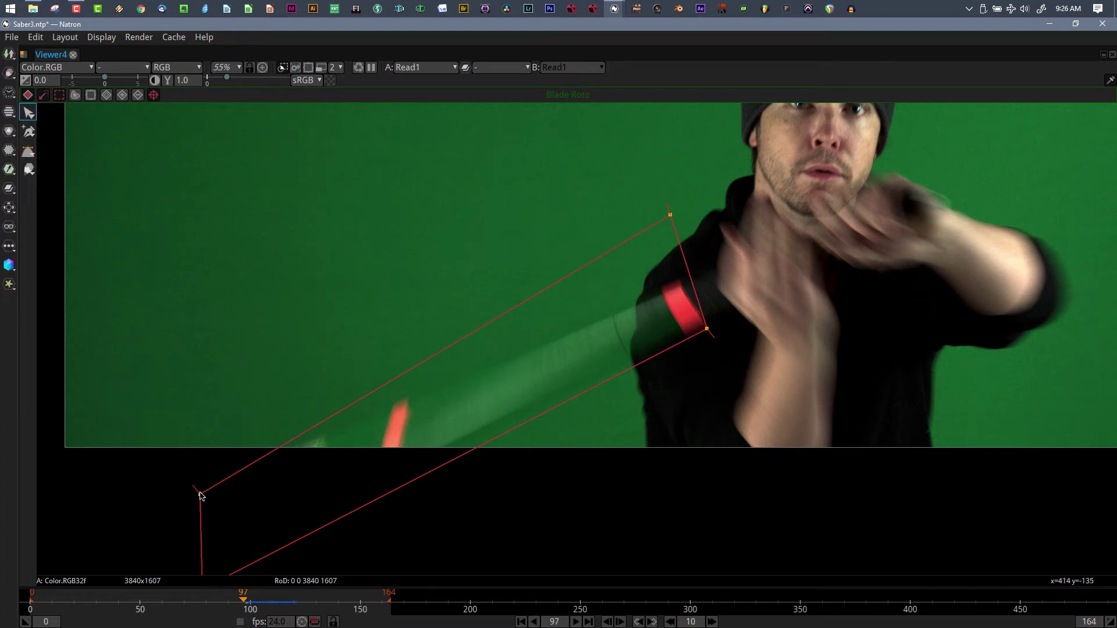
left_click_drag(671, 216, 676, 281)
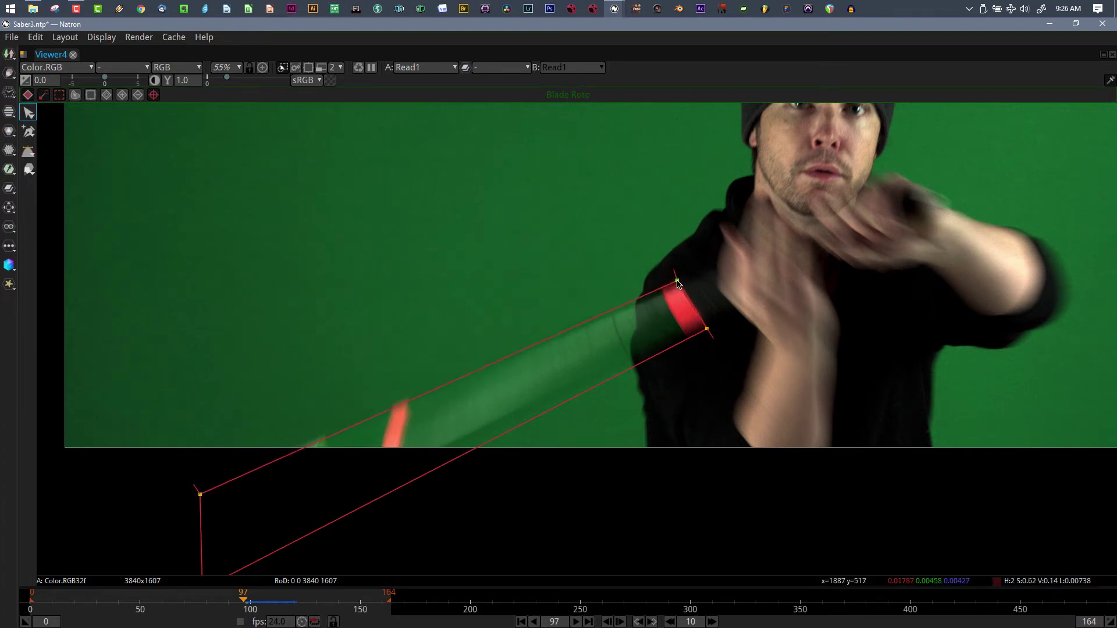
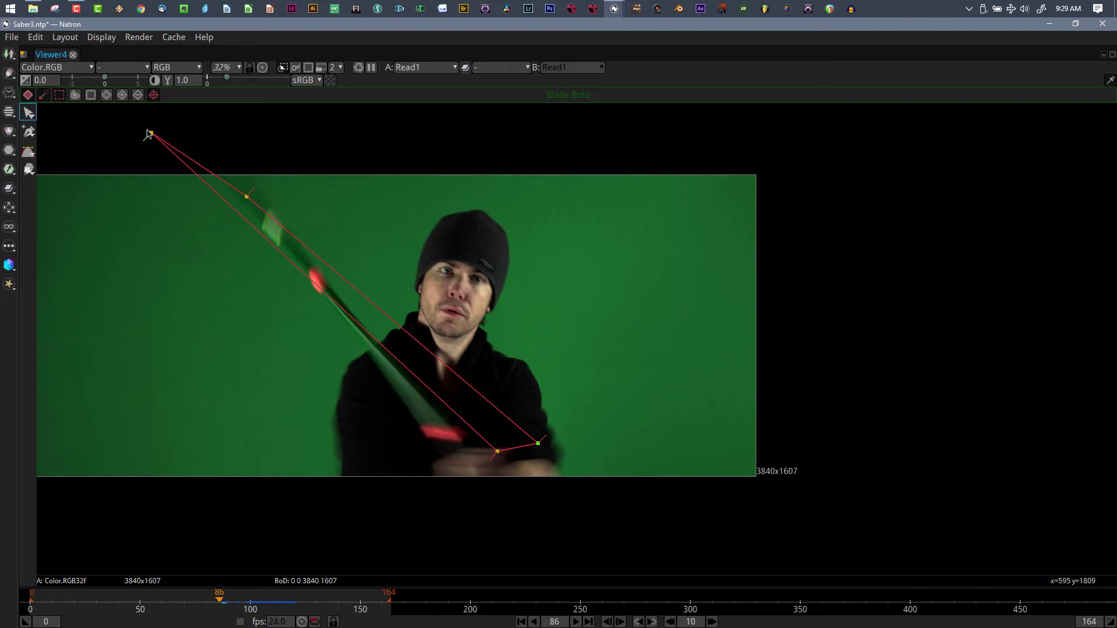
Select all points of the blade shape at frame 86 and move the whole shape over the blade's upper half
left_click_drag(127, 122, 637, 552)
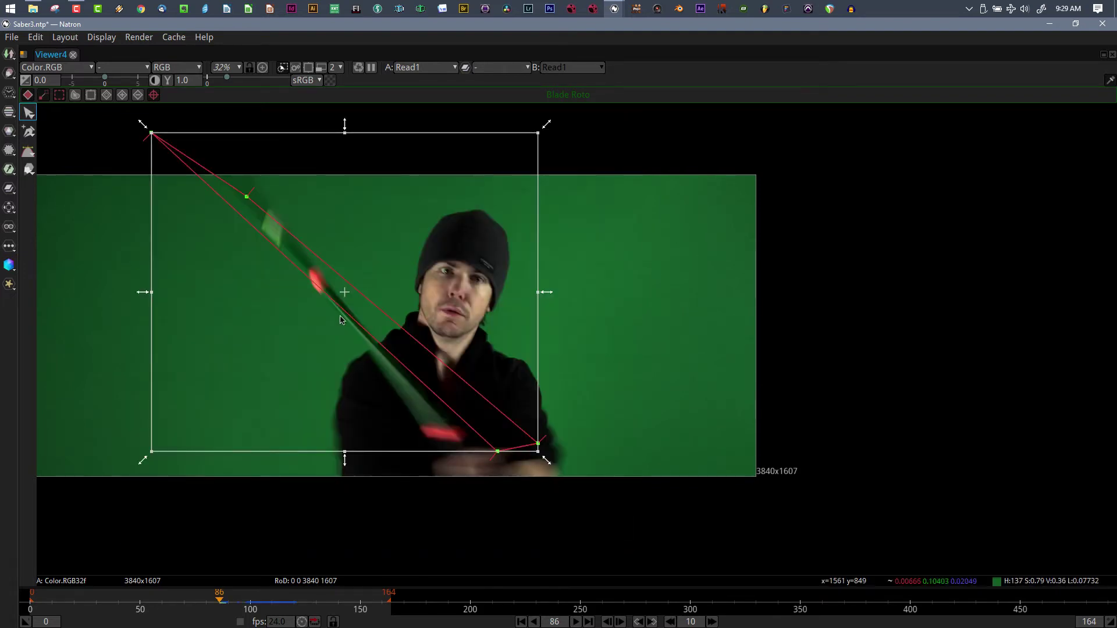
left_click_drag(345, 299, 664, 305)
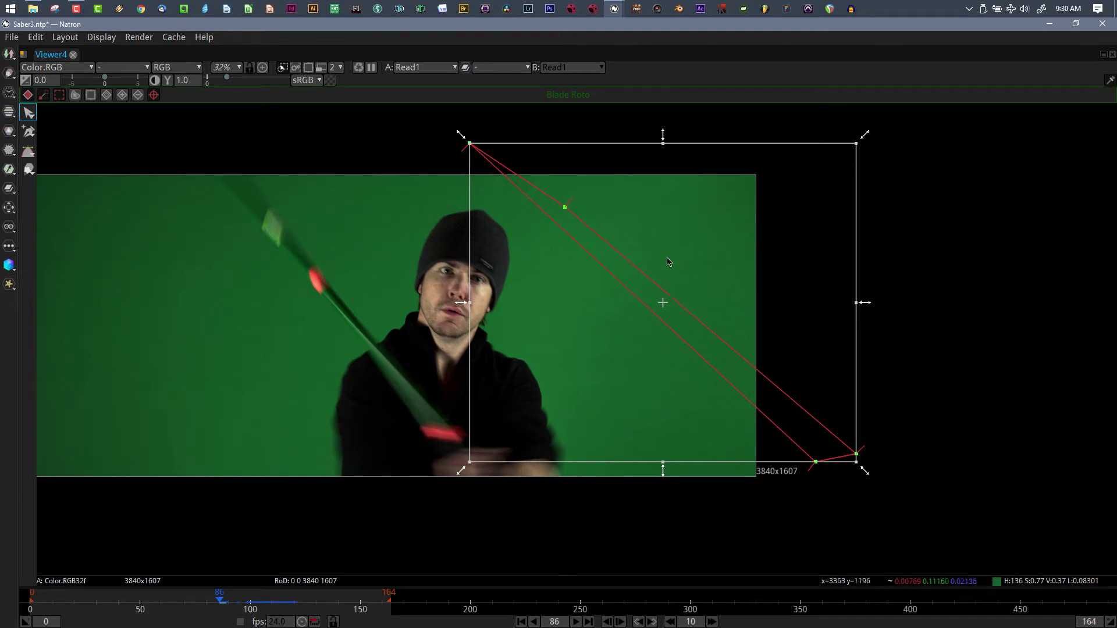
left_click_drag(669, 304, 312, 283)
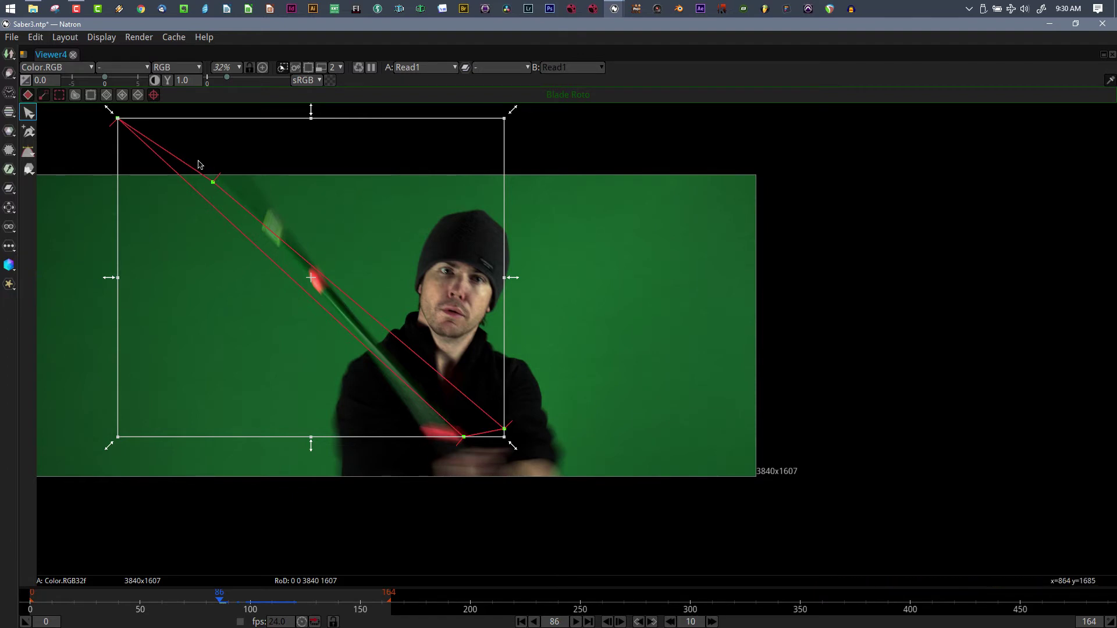
Fit the shape's corners at frame 86 to the red hilt band and above the image border, crossing the long edges at the blur's narrow middle
left_click(464, 437)
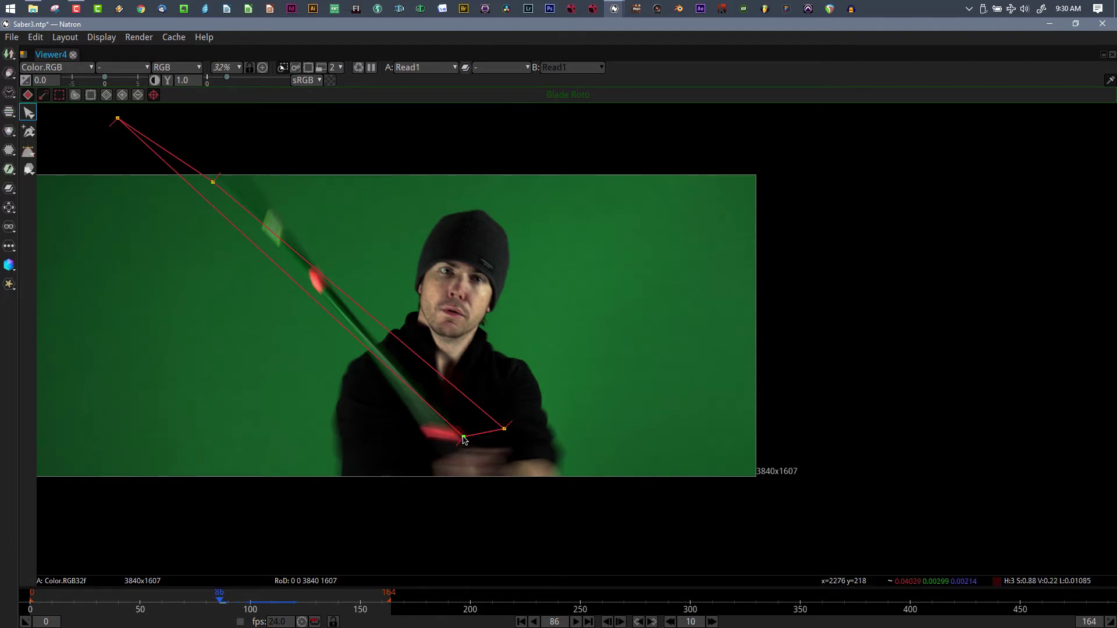
left_click_drag(464, 437, 427, 442)
left_click_drag(503, 429, 472, 444)
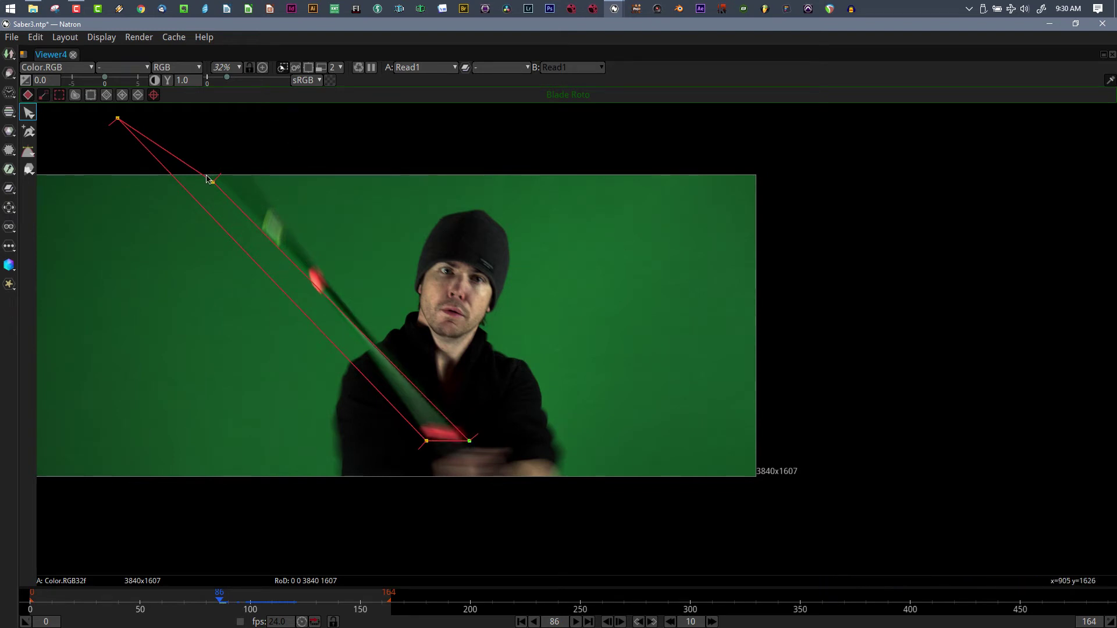
left_click_drag(211, 181, 182, 142)
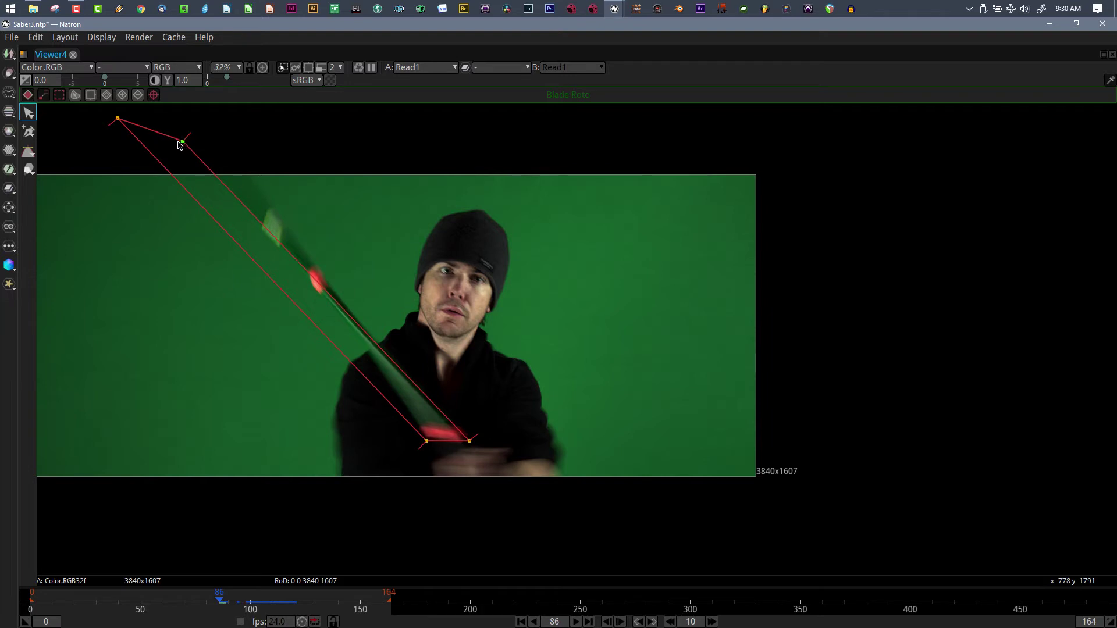
left_click_drag(115, 121, 216, 114)
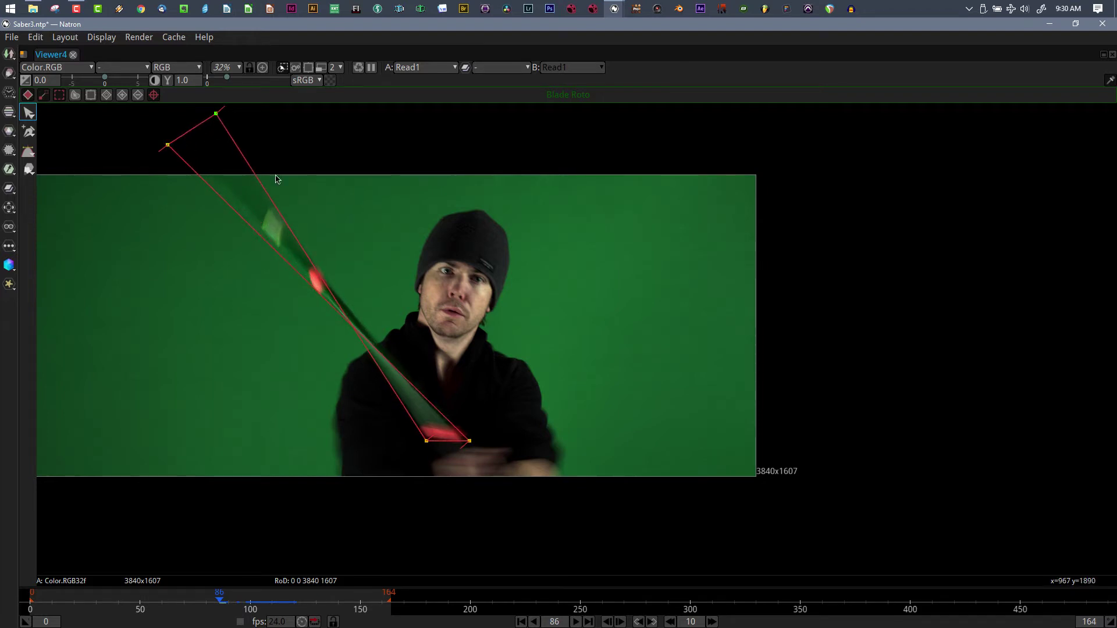
left_click_drag(470, 441, 474, 438)
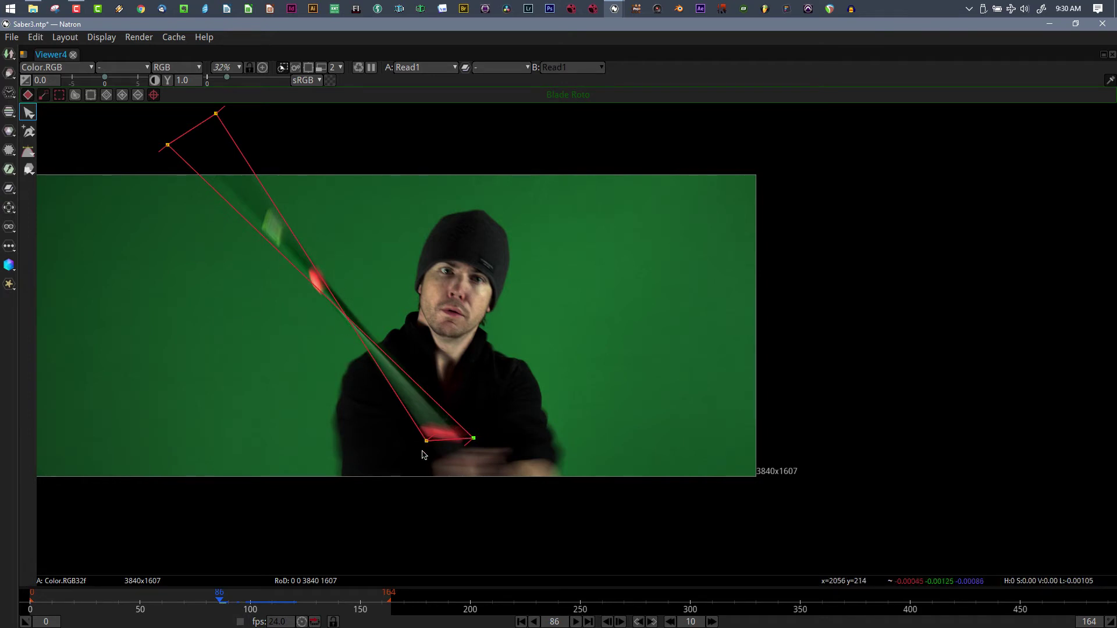
left_click_drag(218, 114, 242, 106)
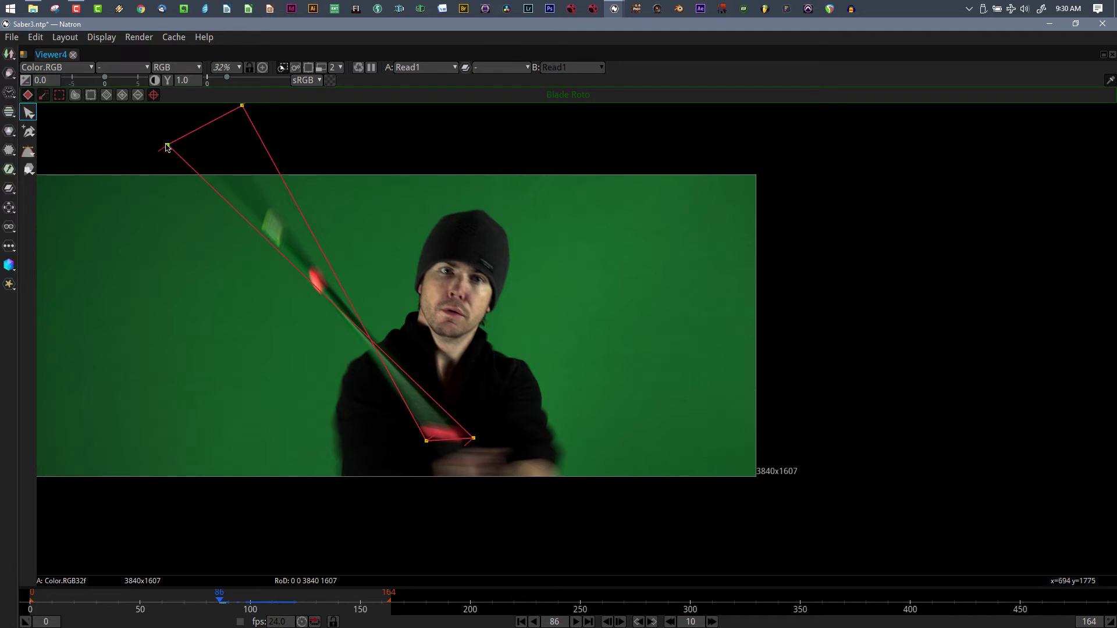
left_click_drag(167, 148, 143, 152)
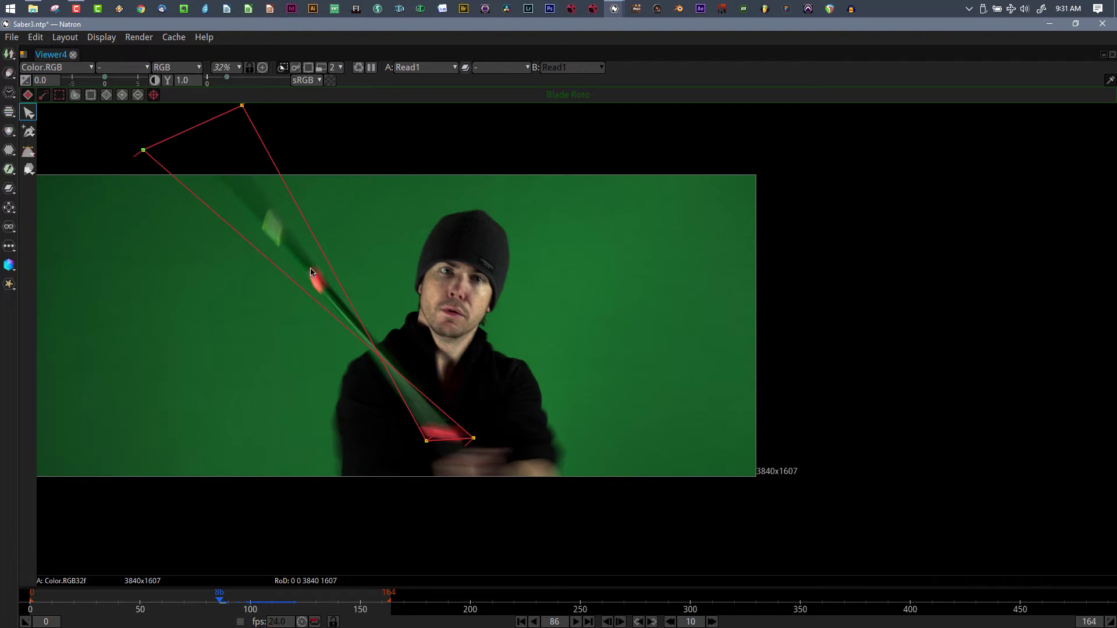
Fit the blade shape at frame 84, uncrossing its edges, with hilt corners below the red band and tip corners just above the image
key("Left")
key("Left")
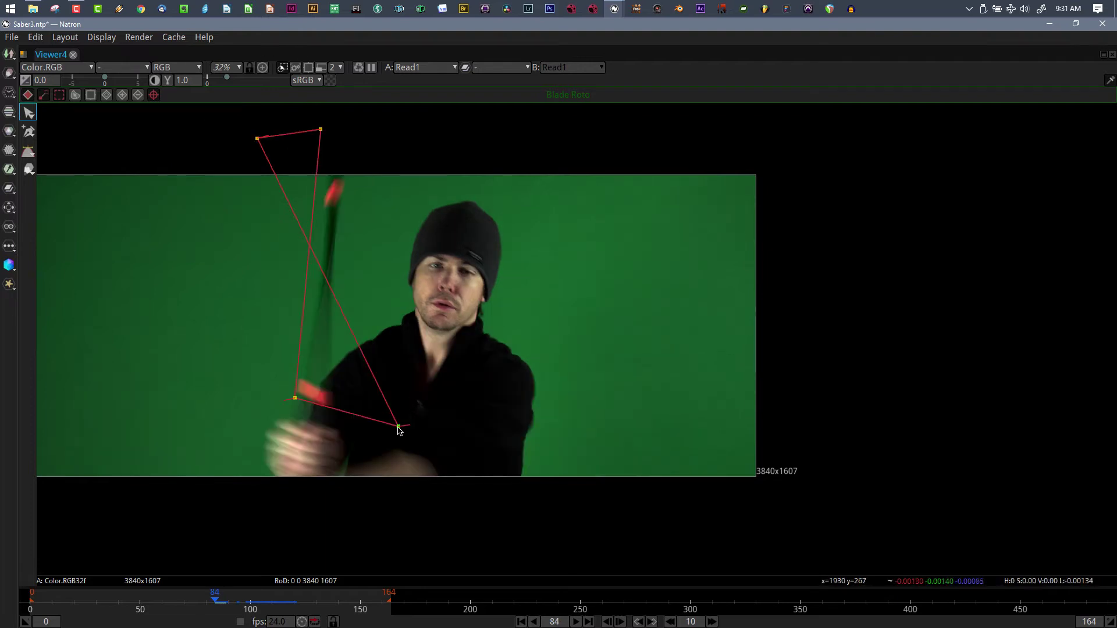
left_click_drag(400, 430, 337, 407)
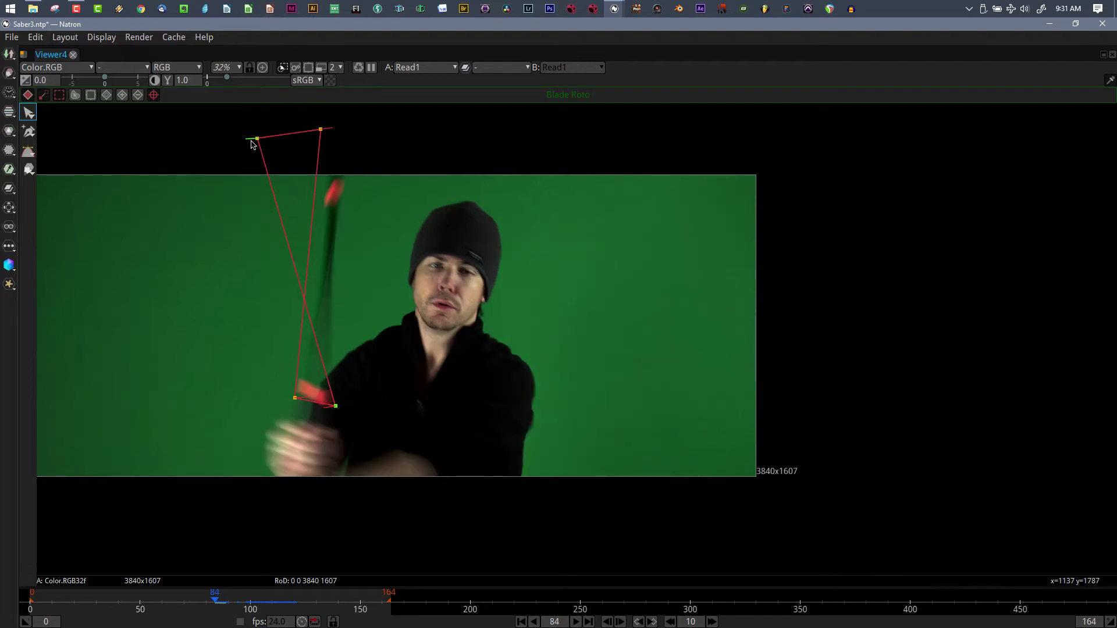
left_click_drag(254, 143, 328, 160)
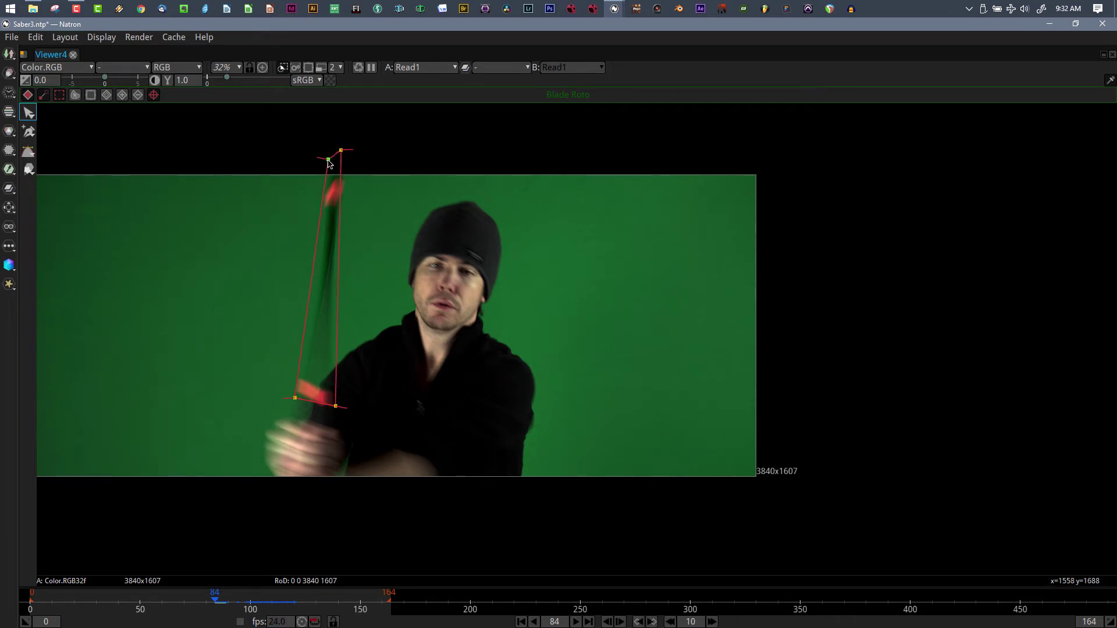
Fit the blade shape at frame 83 to the tilted blade, with hilt corners beside the red band and tip corners above the image border
key("Right")
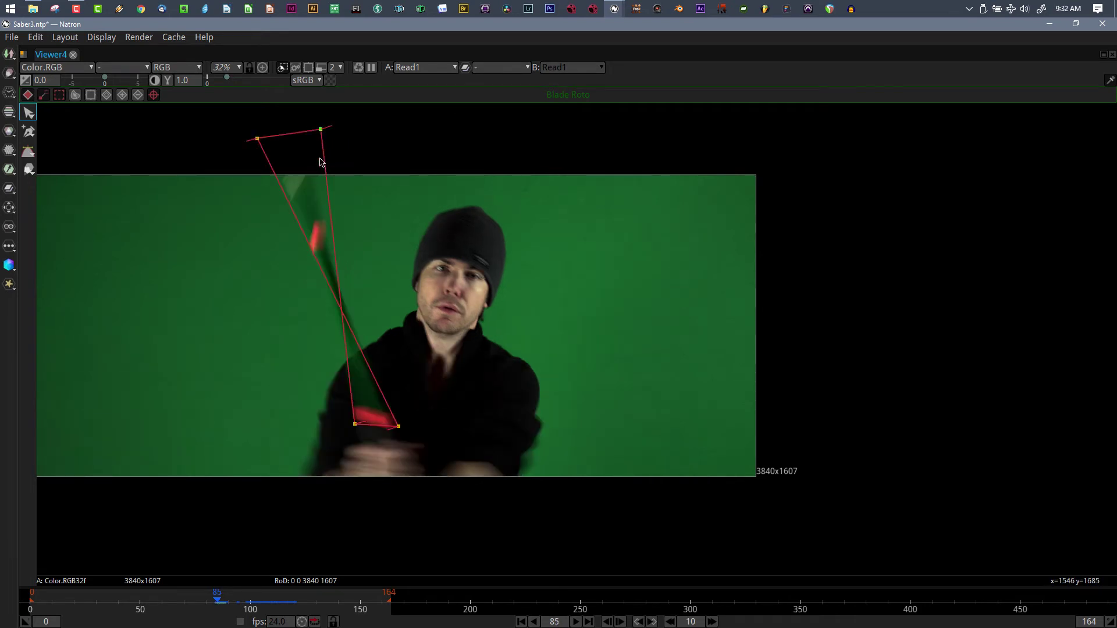
key("Left")
key("Left")
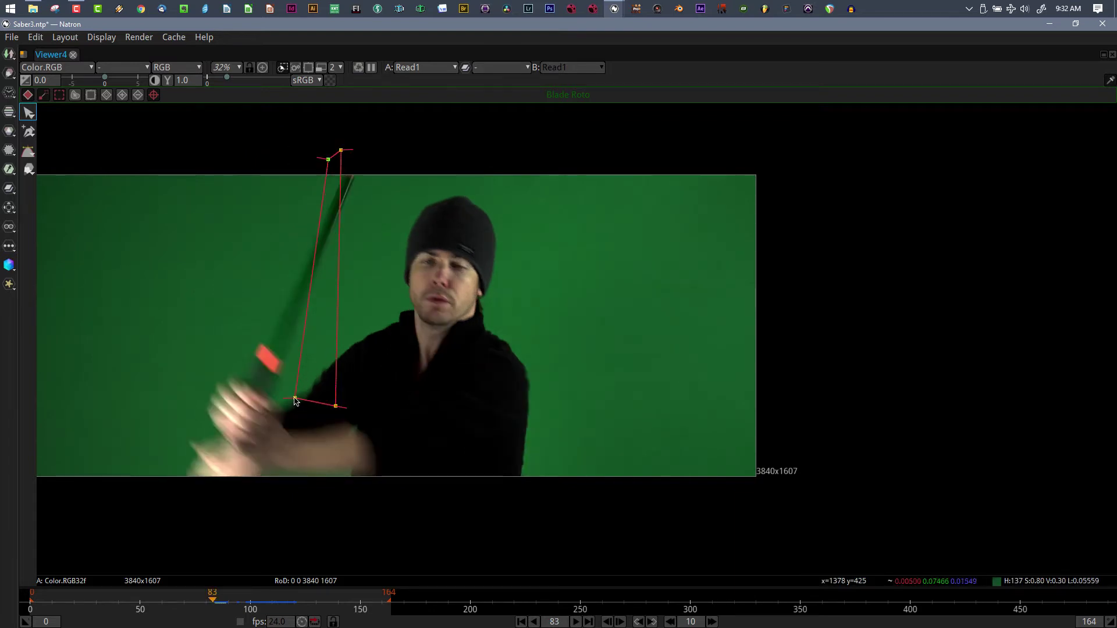
mouse_move(295, 398)
left_mouse_down()
mouse_move(247, 366)
mouse_move(251, 357)
left_mouse_up()
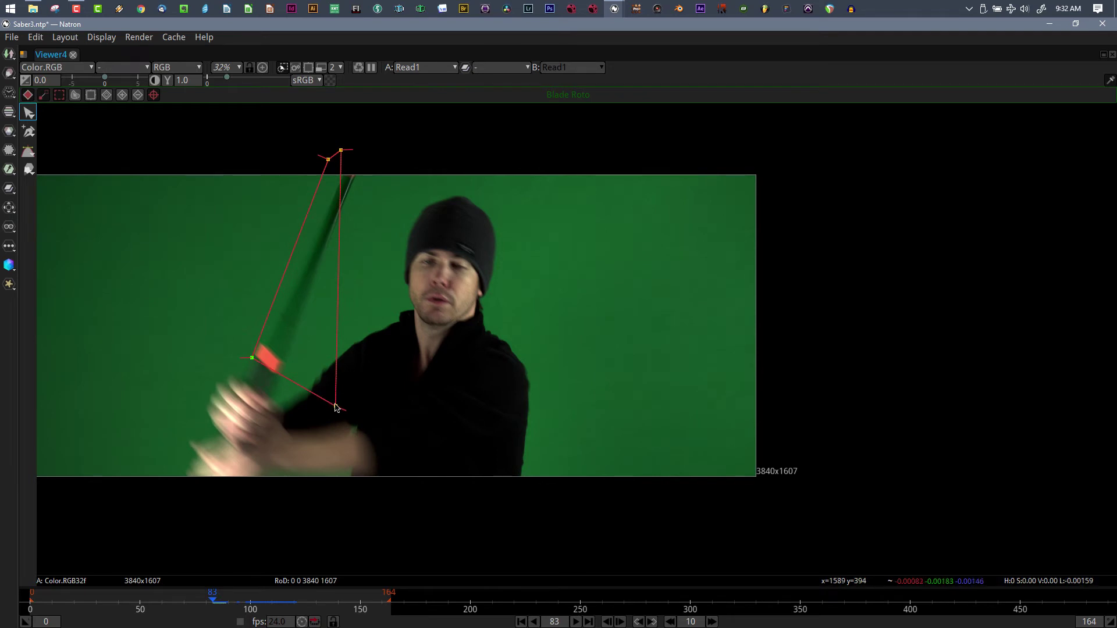
left_click_drag(336, 406, 278, 379)
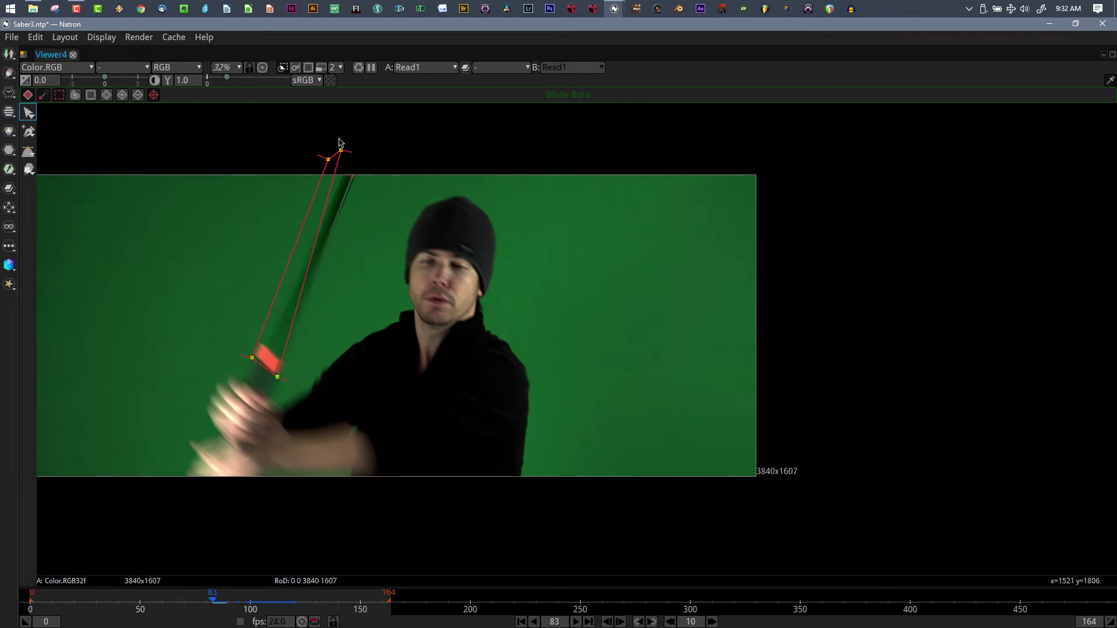
left_click_drag(341, 151, 377, 134)
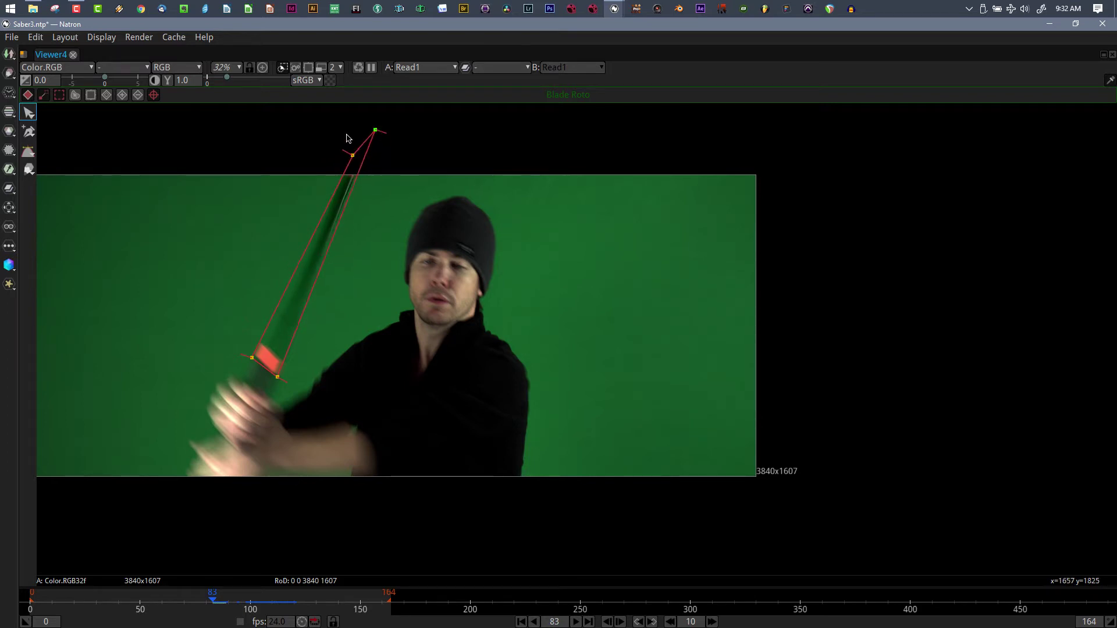
key("Left")
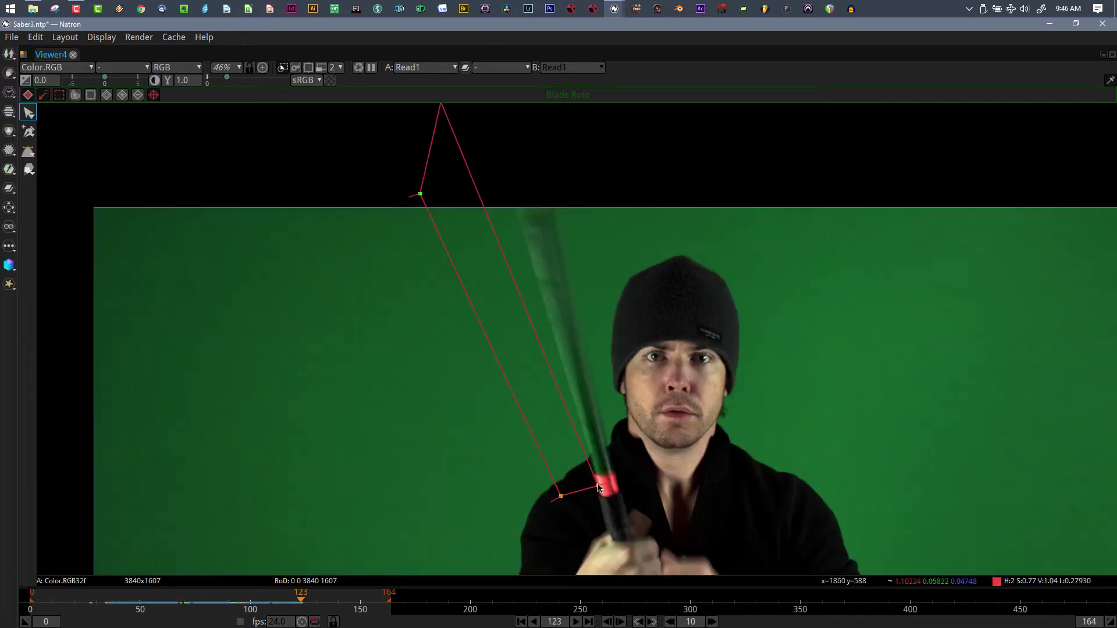
Fit the blade shape at frame 123, placing the hilt corners at the red band's lower edge and the tip corners above the image
mouse_move(599, 487)
left_mouse_down()
mouse_move(621, 493)
mouse_move(582, 499)
mouse_move(599, 498)
left_mouse_up()
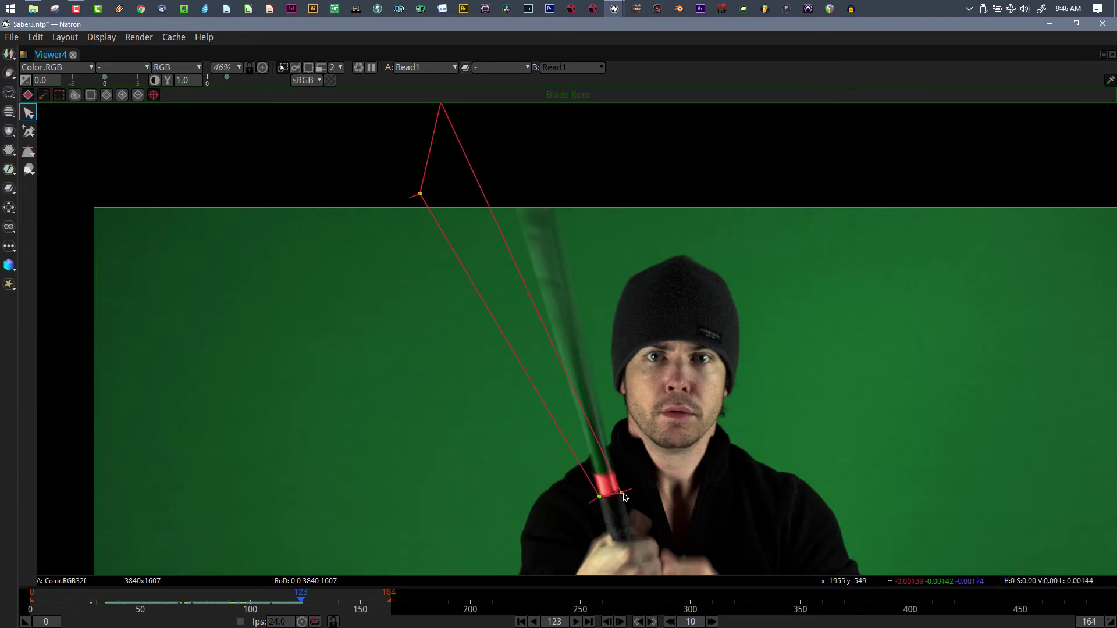
left_click(622, 493)
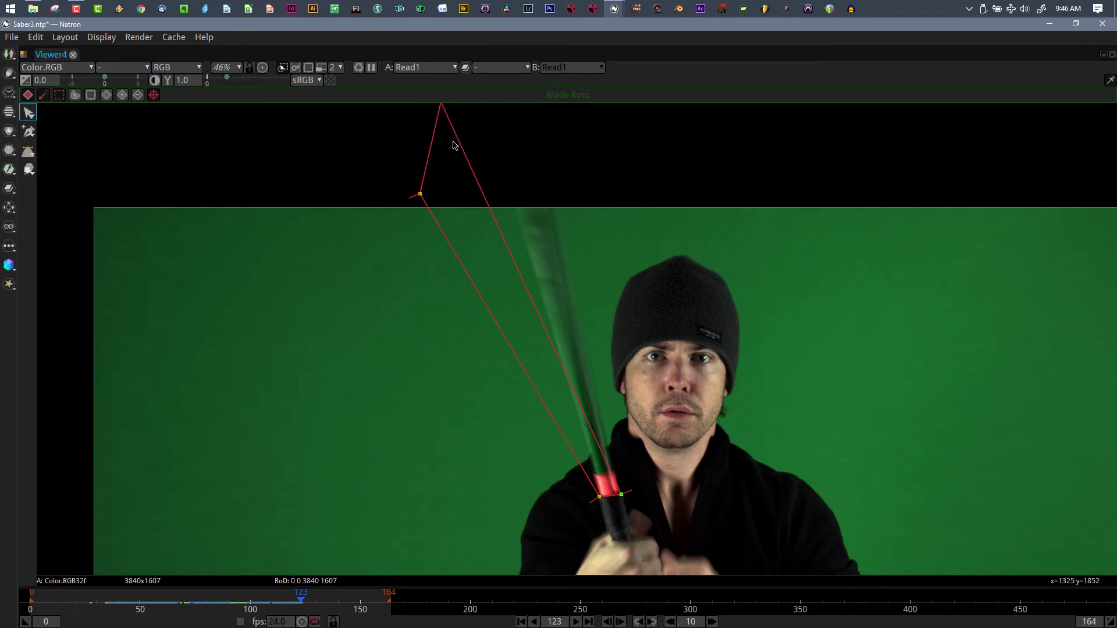
left_click_drag(547, 153, 539, 176)
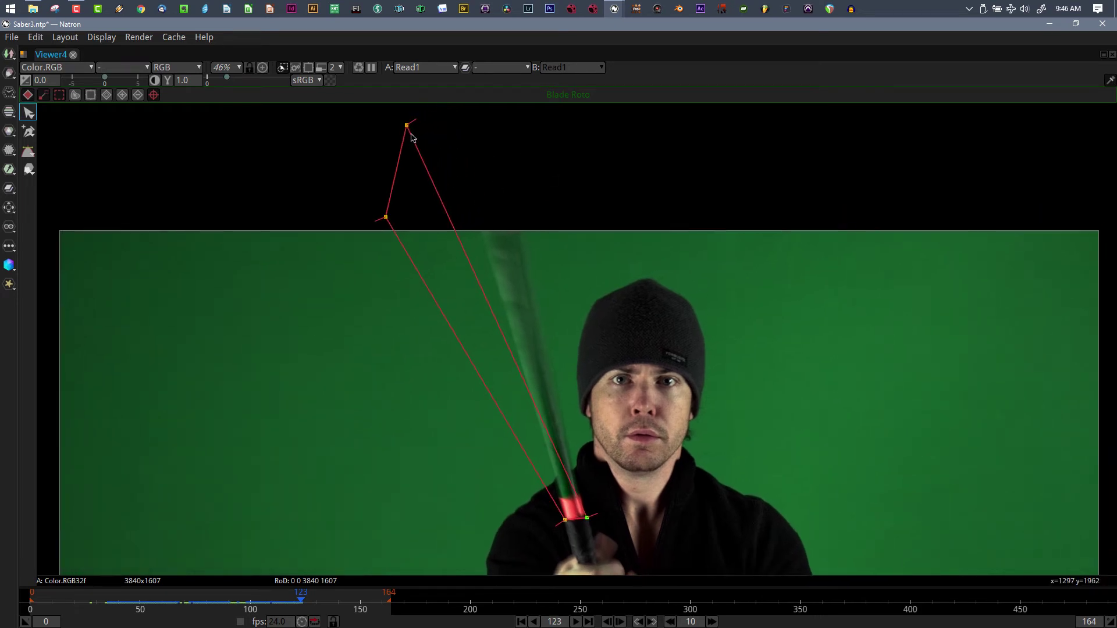
left_click_drag(407, 128, 496, 125)
left_click_drag(386, 218, 469, 192)
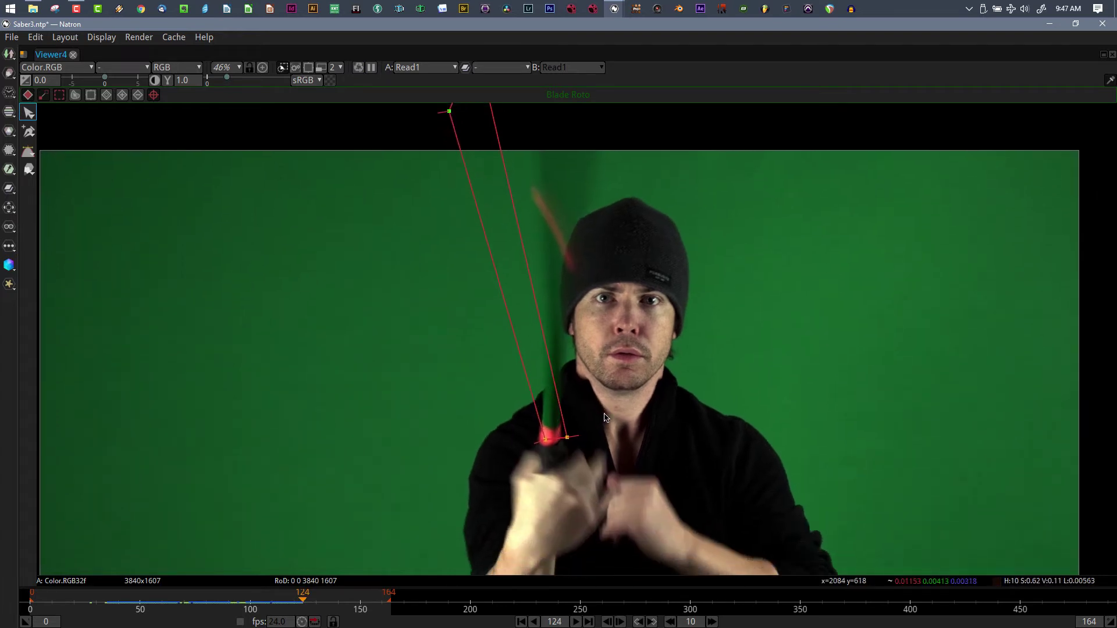
Fit the blade shape at frame 124, aligning the hilt corners with the red band and spreading the tip corners around the widened blur
mouse_move(545, 430)
left_mouse_down()
mouse_move(537, 437)
mouse_move(560, 434)
left_mouse_up()
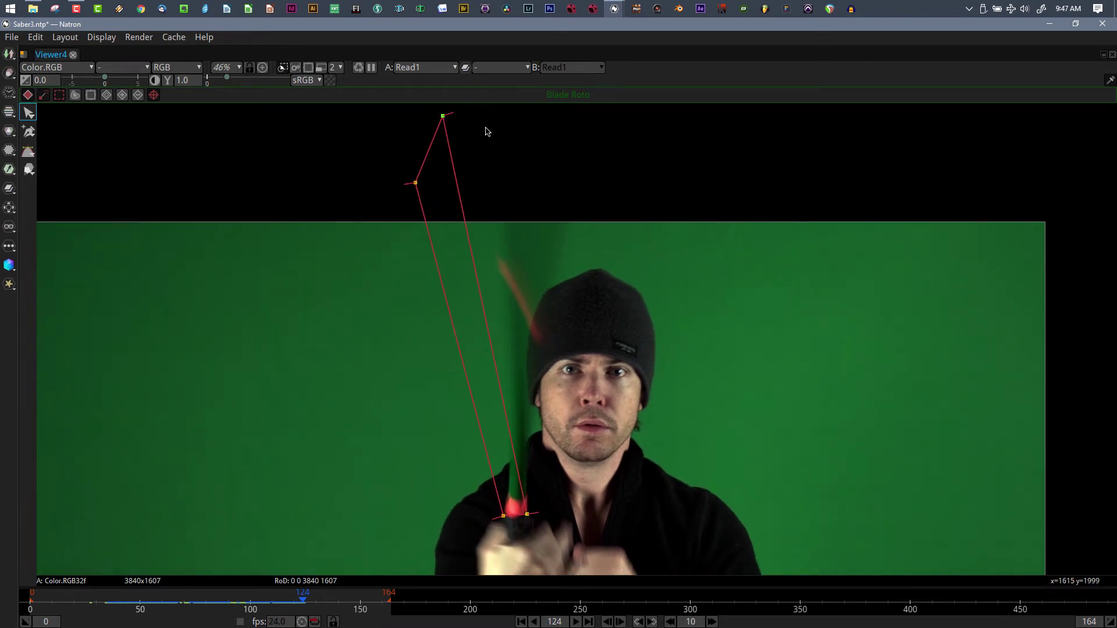
left_click_drag(444, 116, 572, 150)
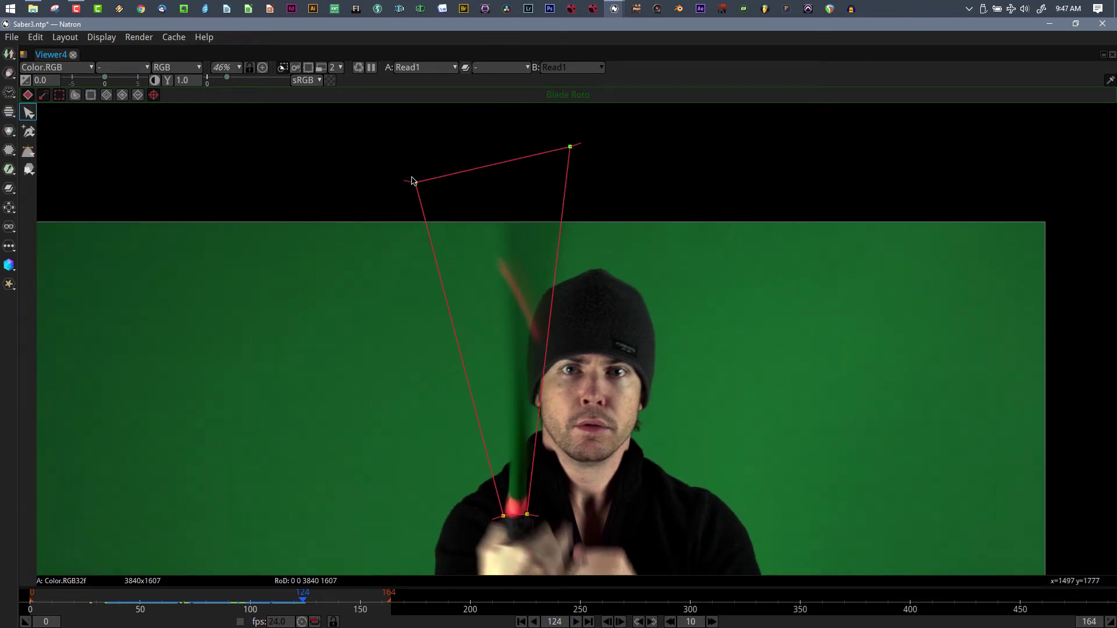
left_click_drag(413, 181, 500, 184)
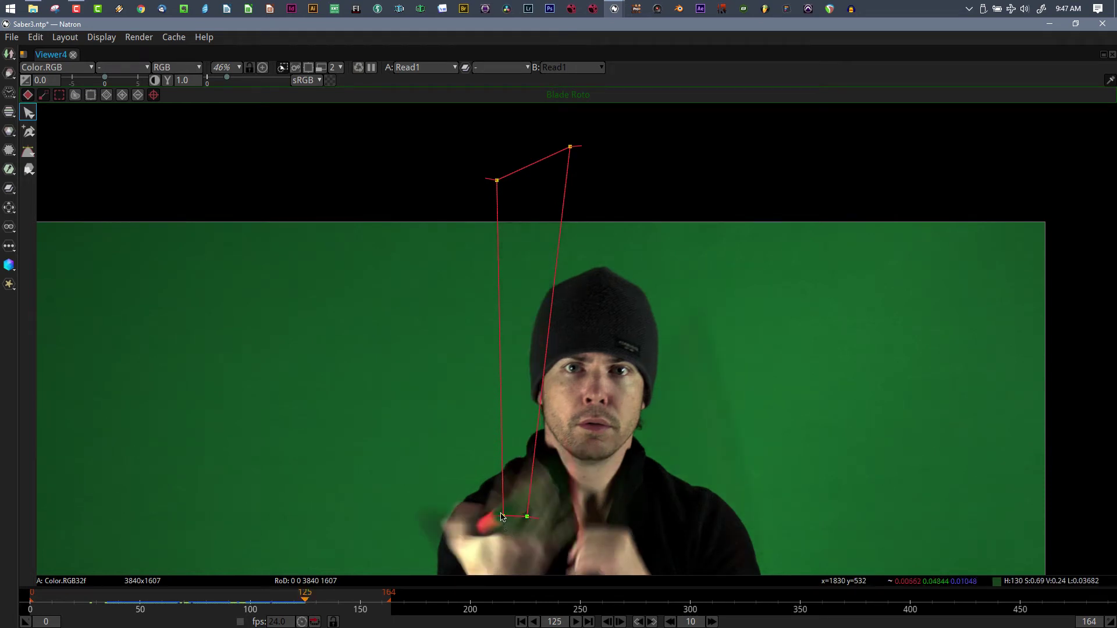
Fit the blade shape at frame 125, with hilt corners at the red band and tip corners spanning from beside the hat's crown to the far elbow
left_click_drag(503, 517, 481, 537)
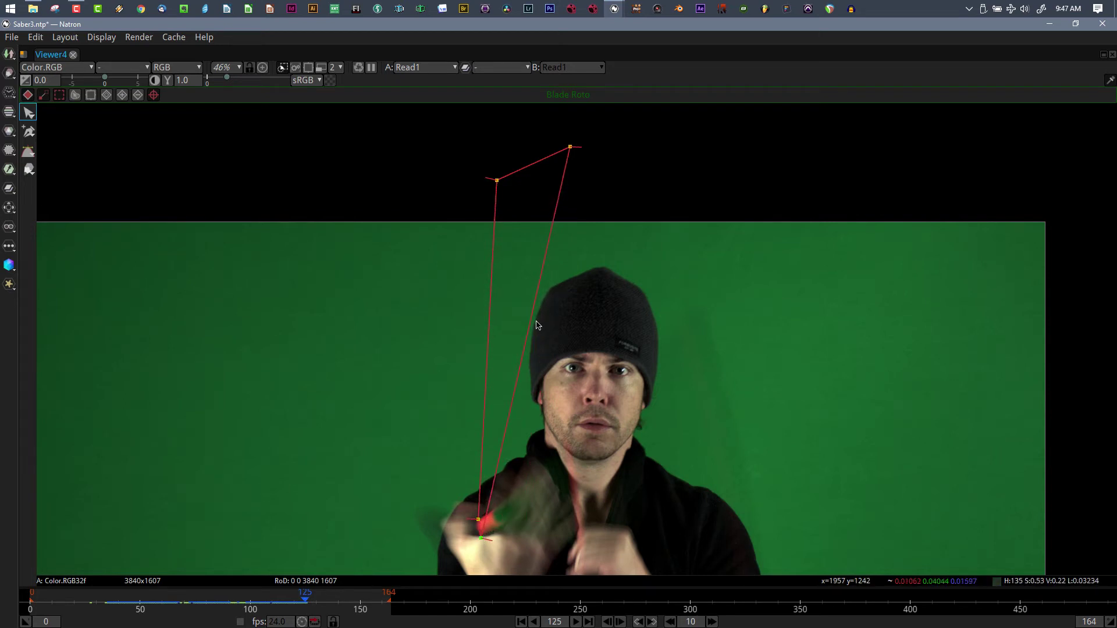
left_click_drag(661, 444, 600, 430)
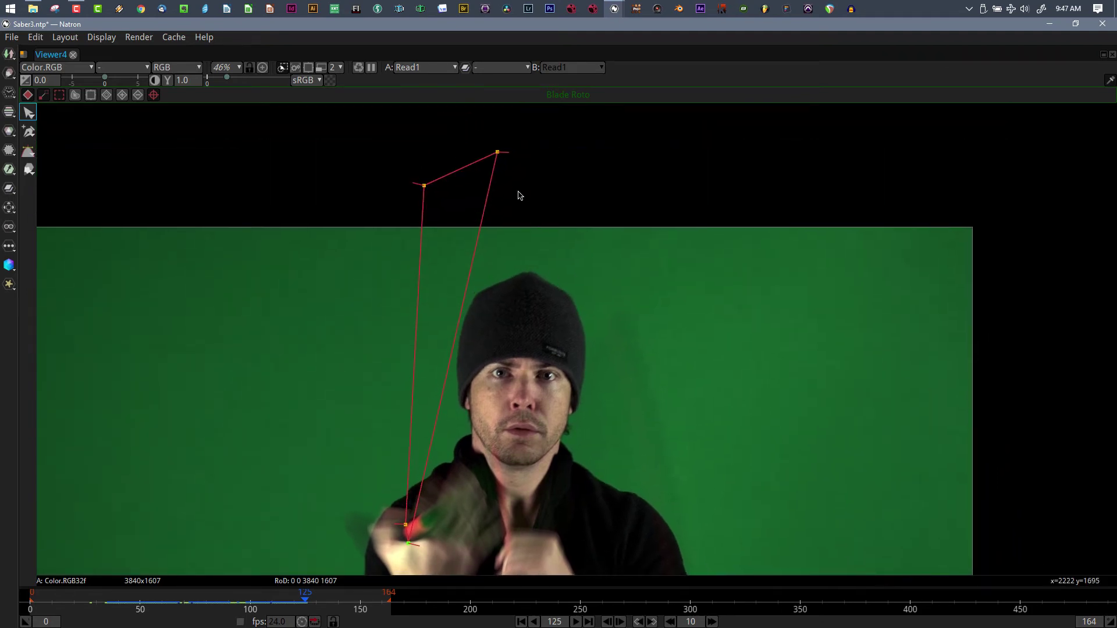
left_click_drag(498, 155, 634, 567)
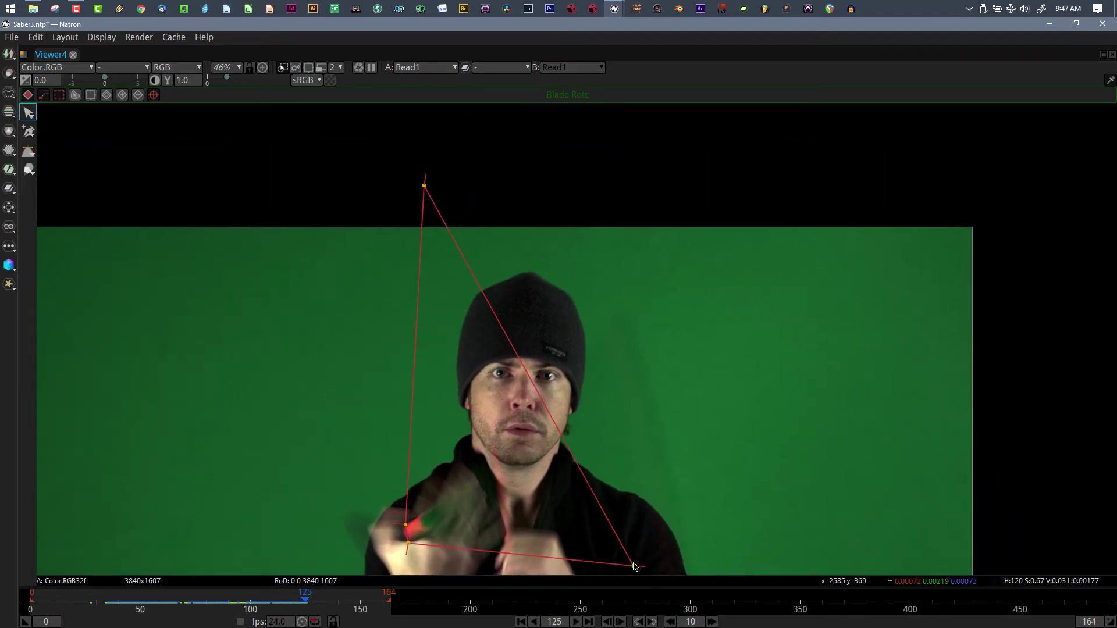
left_click_drag(424, 185, 603, 254)
left_click_drag(551, 505, 529, 359)
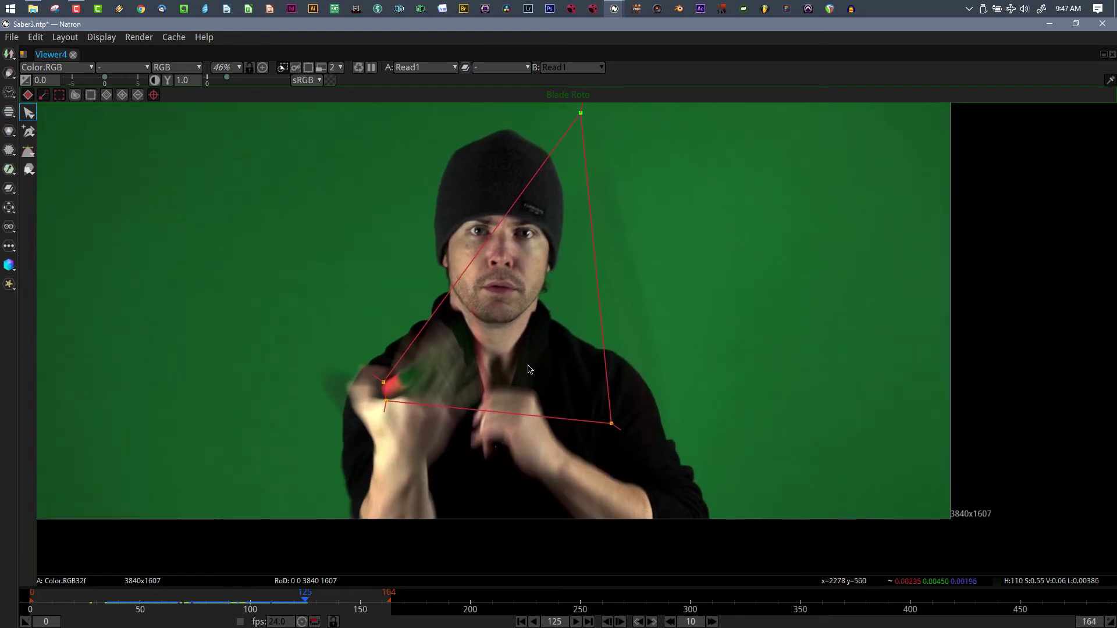
left_click_drag(611, 428, 659, 464)
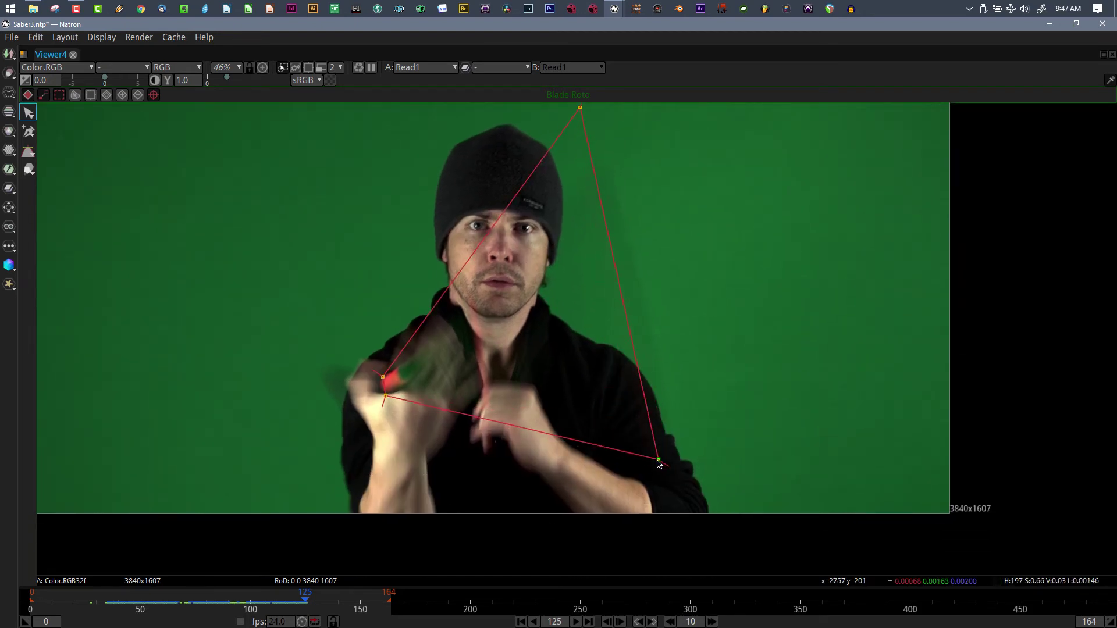
left_click_drag(574, 353, 569, 425)
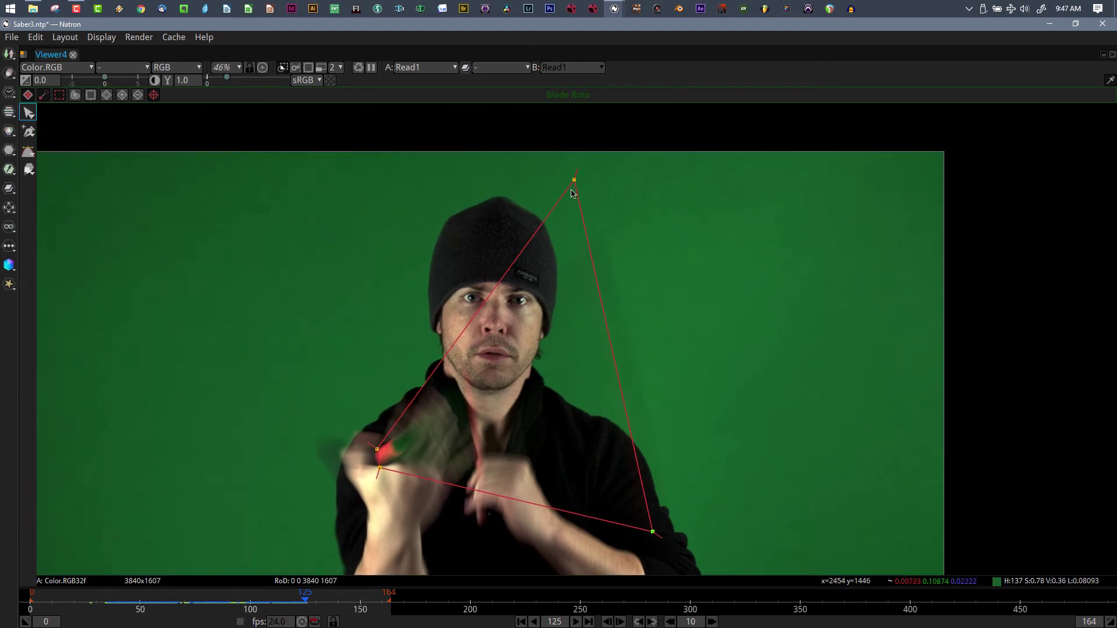
left_click_drag(575, 178, 594, 174)
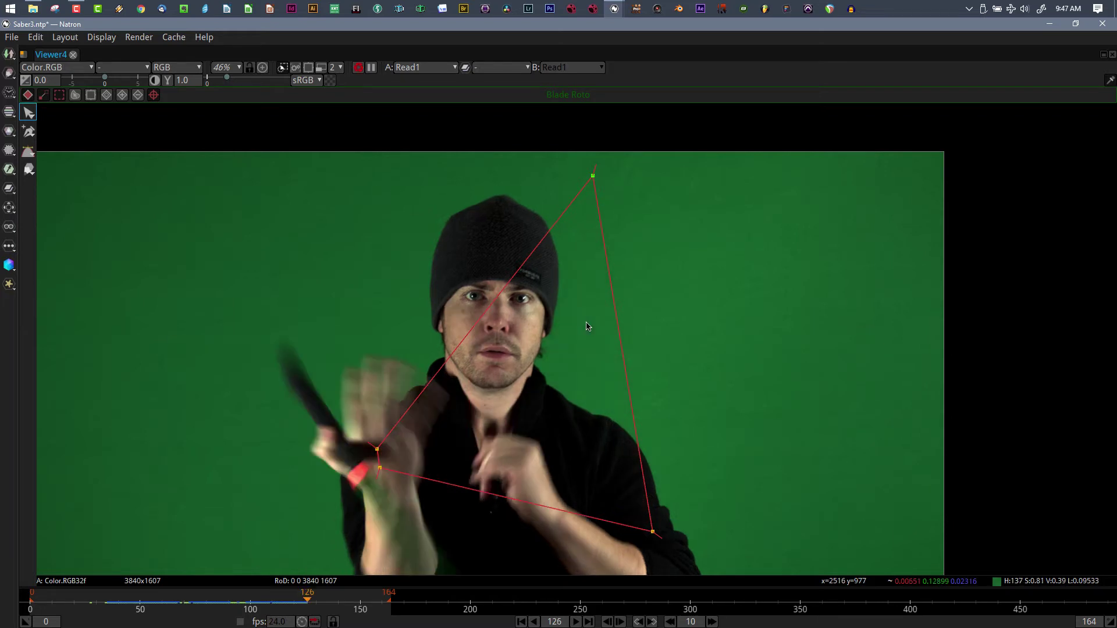
Fit the blade shape at frame 126, placing the hilt corners on the red band's hand-side edge and both tip corners below the image
left_click_drag(523, 409, 560, 238)
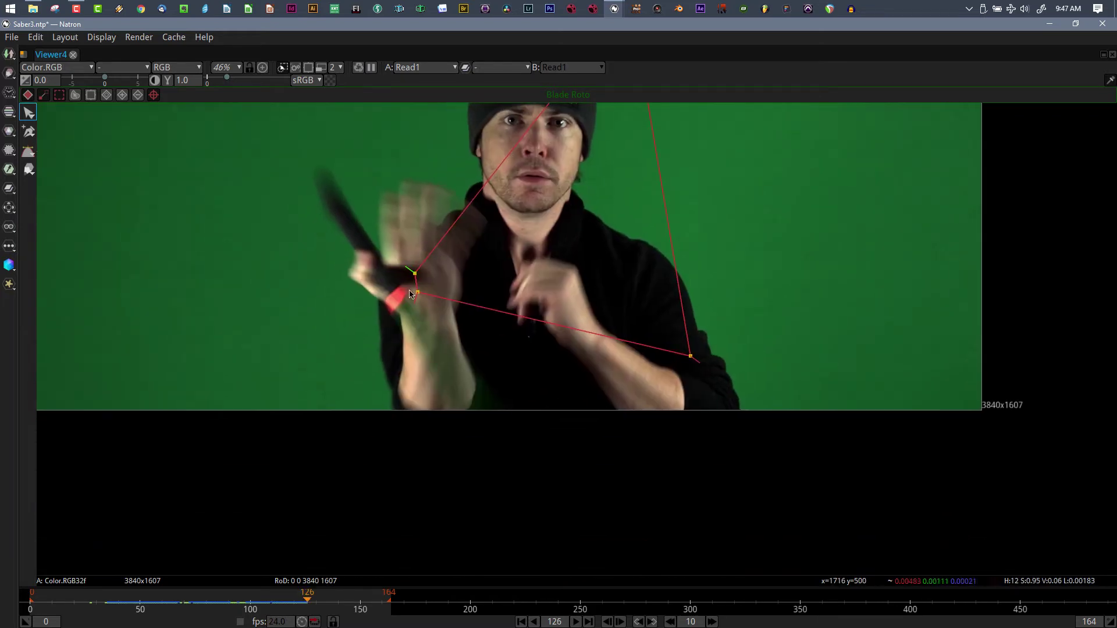
mouse_move(415, 294)
left_mouse_down()
mouse_move(379, 302)
mouse_move(400, 289)
left_mouse_up()
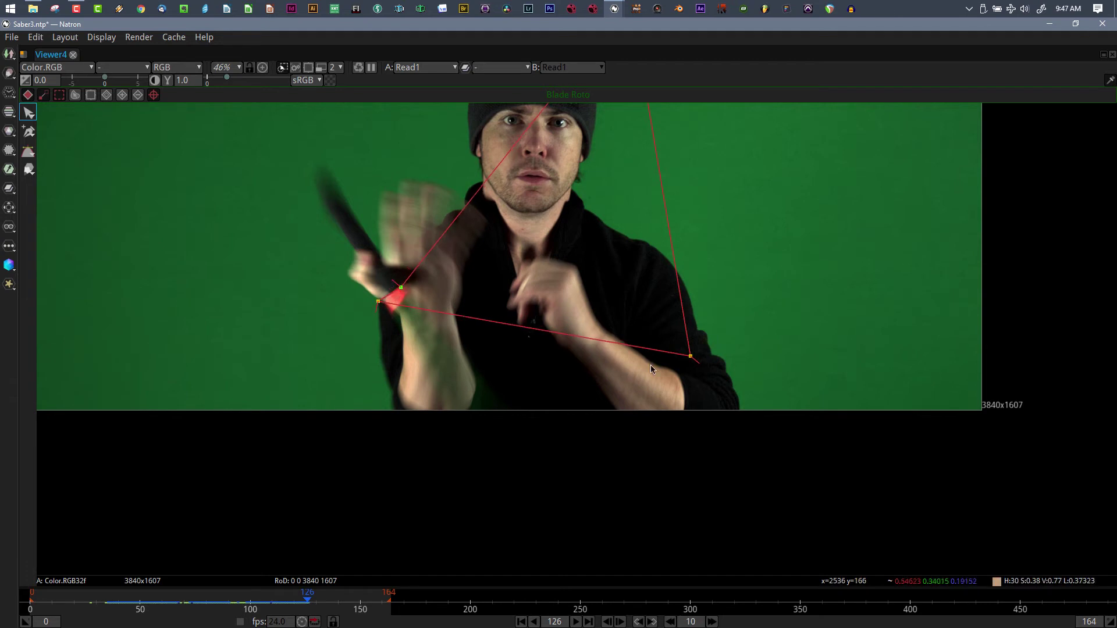
left_click_drag(692, 358, 474, 484)
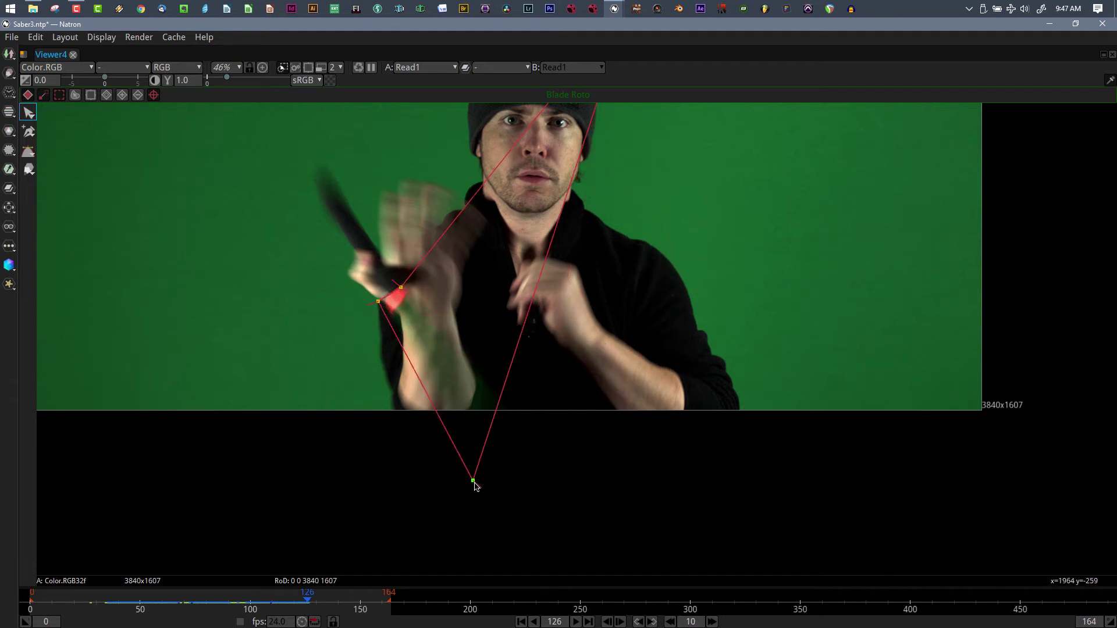
left_click_drag(627, 385, 591, 429)
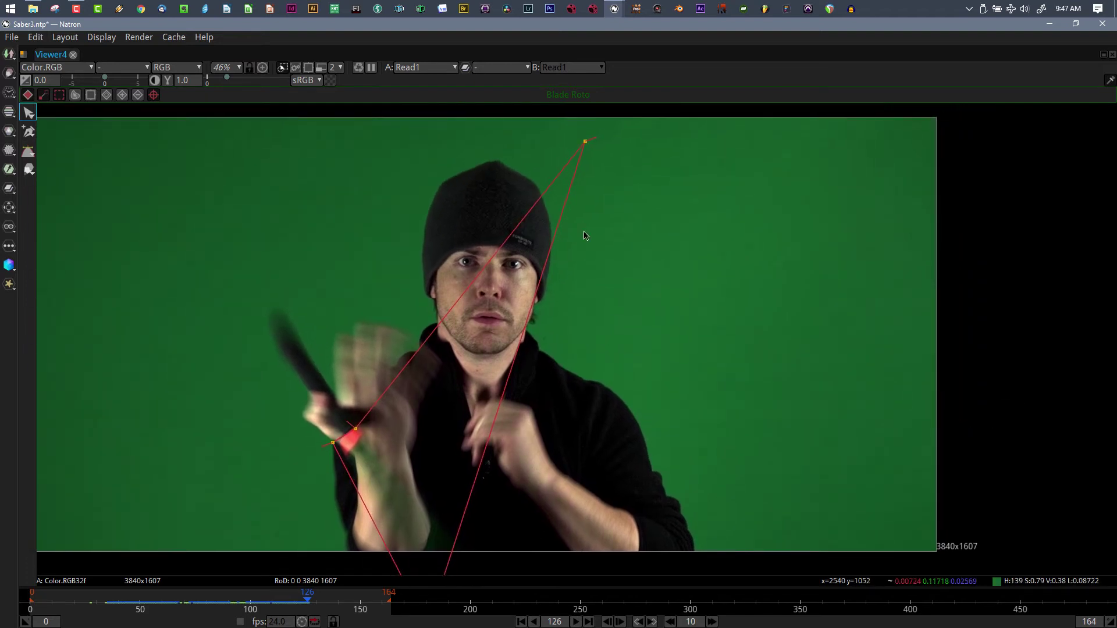
left_click_drag(584, 145, 581, 340)
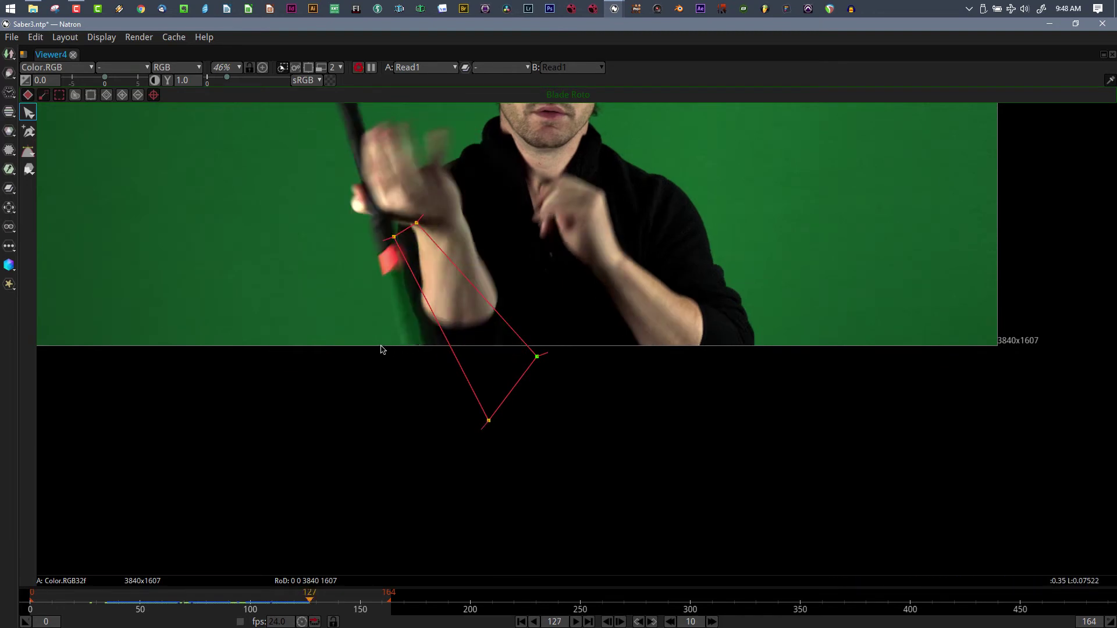
Fit the blade shape at frame 127 around the downward-slanting blade, with hilt corners at the red band's upper edge and tip corners below the image
left_click_drag(394, 239, 378, 255)
left_click_drag(489, 426, 421, 429)
left_click_drag(536, 358, 465, 386)
left_click_drag(417, 225, 399, 244)
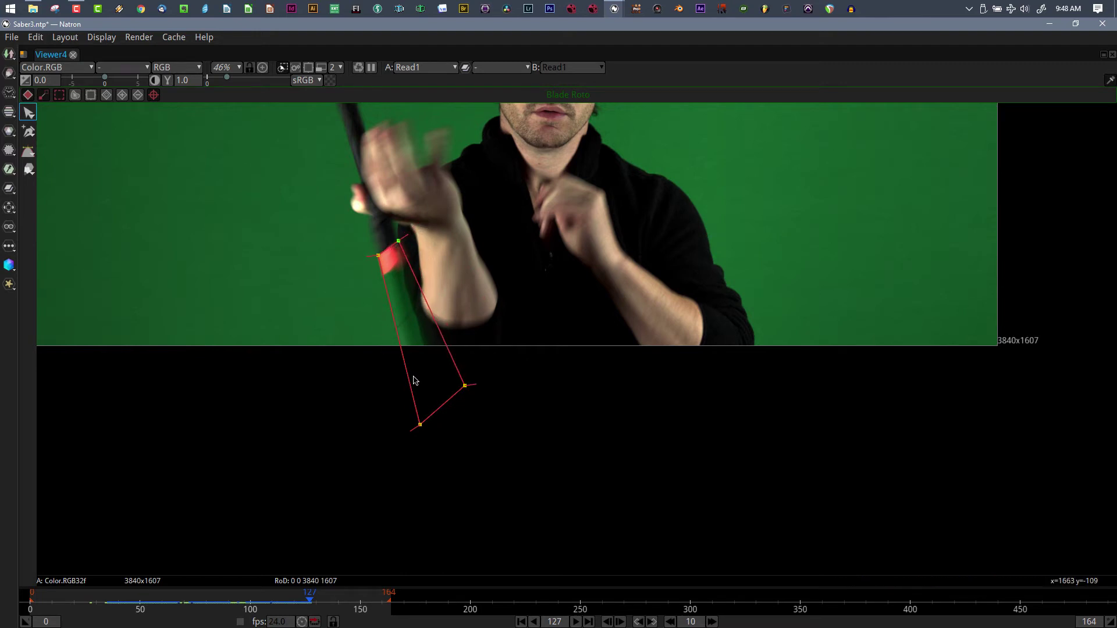
Fit the blade shape at frame 128 around the near-vertical blade, with hilt corners beside the red band's top and tip corners below the image border
scroll(551, 426, "up", 3)
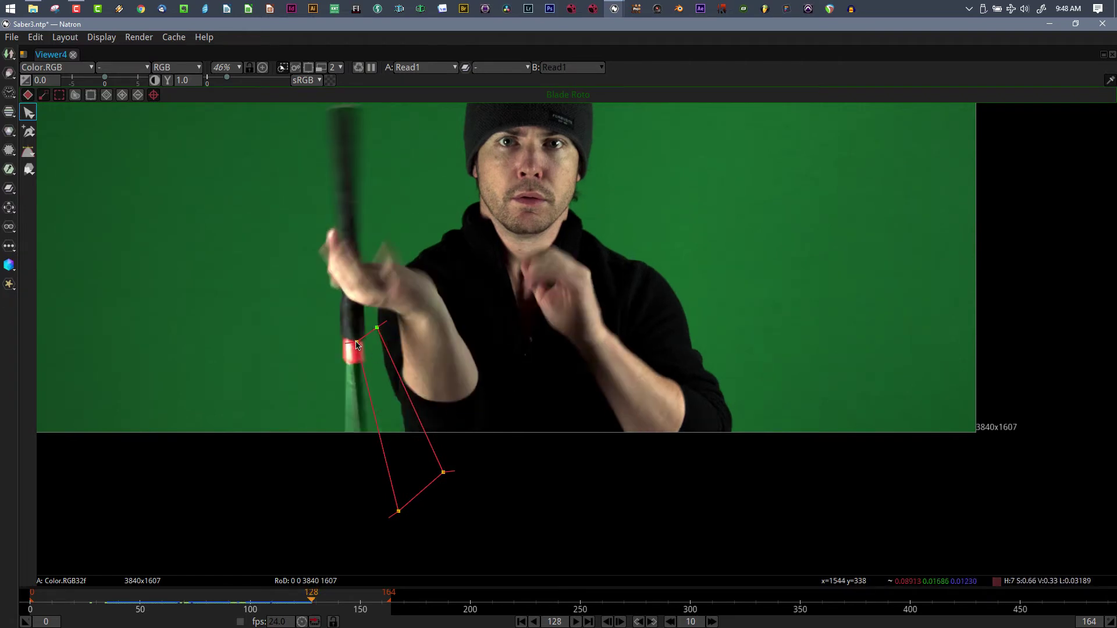
left_click_drag(357, 342, 341, 337)
left_click_drag(397, 513, 345, 515)
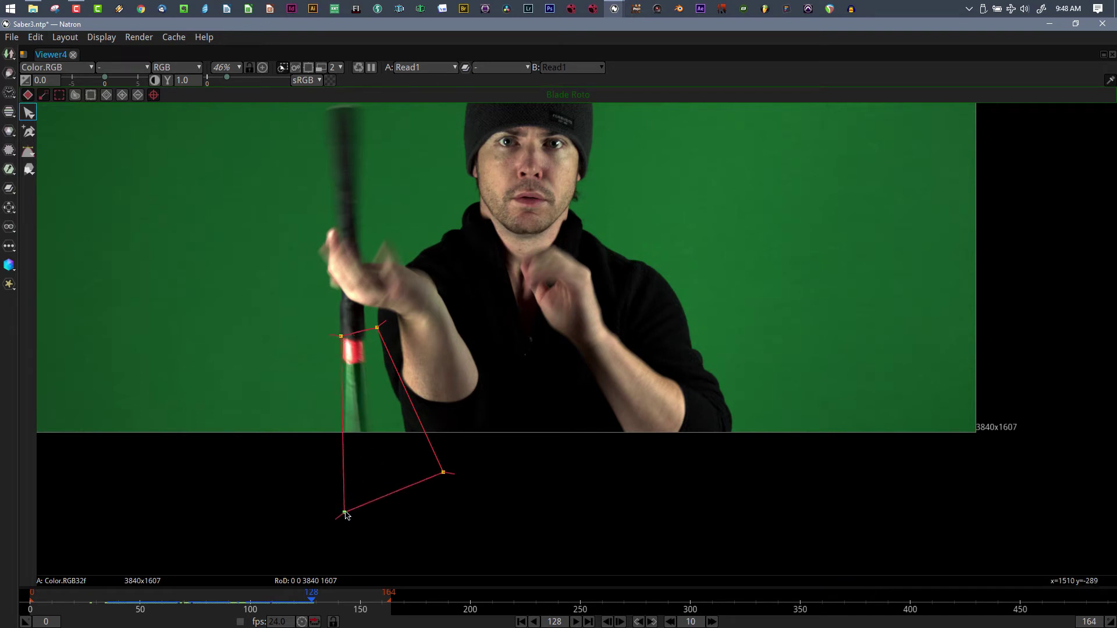
left_click_drag(444, 473, 383, 493)
left_click_drag(378, 330, 365, 344)
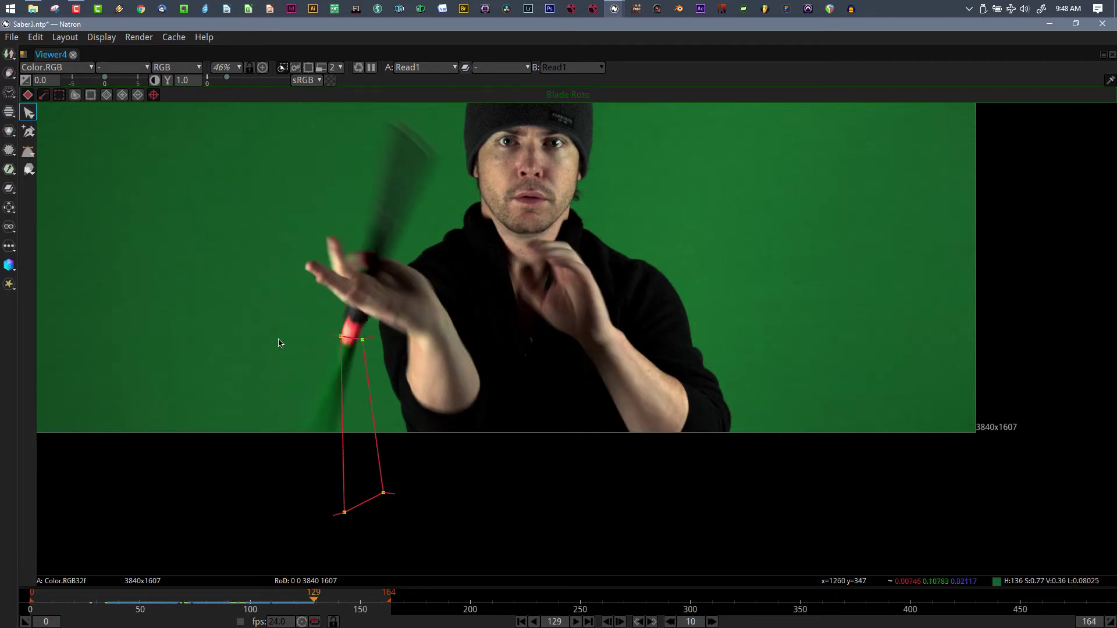
Fit the blade shape at frame 129, setting the hilt corners above the red band and the tip corners below the image around the fanned blur
left_click_drag(279, 343, 396, 367)
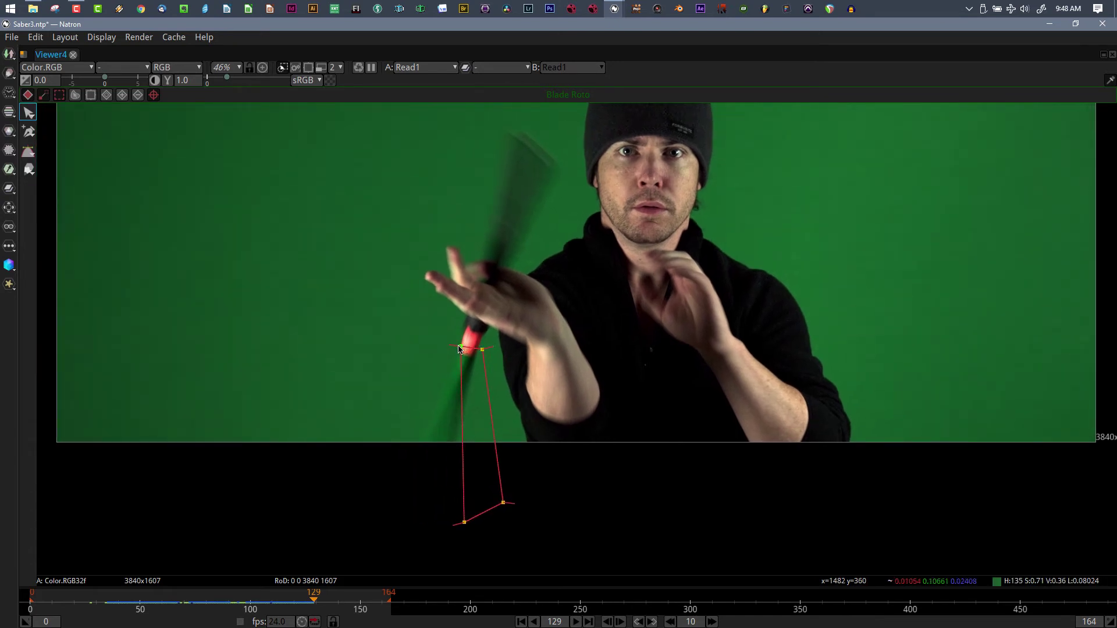
left_click_drag(460, 349, 482, 334)
left_click_drag(466, 524, 388, 519)
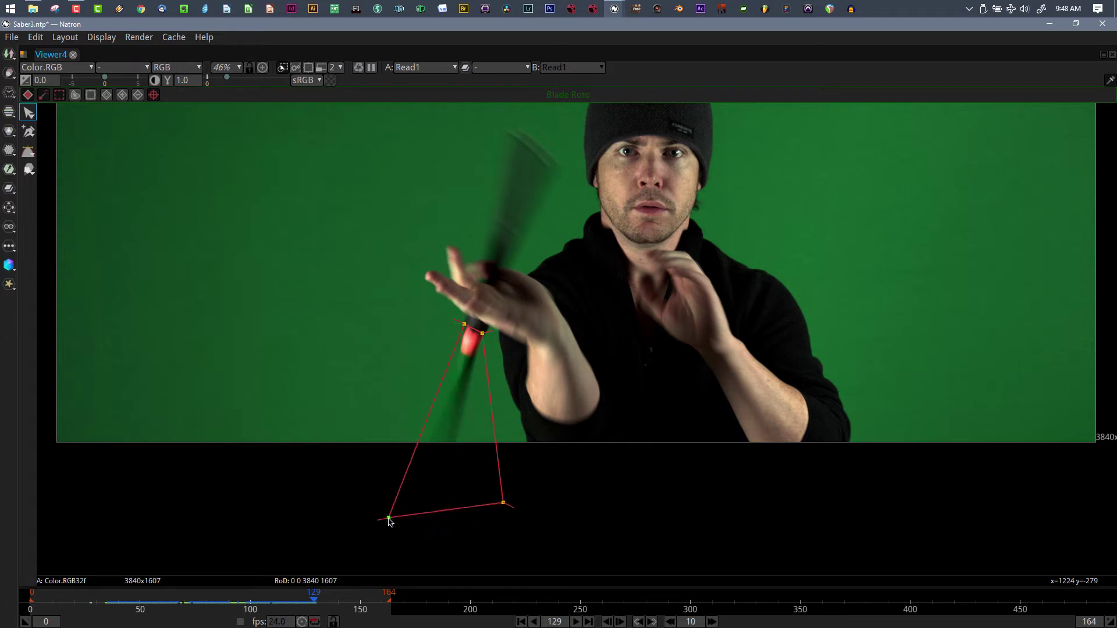
left_click_drag(505, 507, 449, 505)
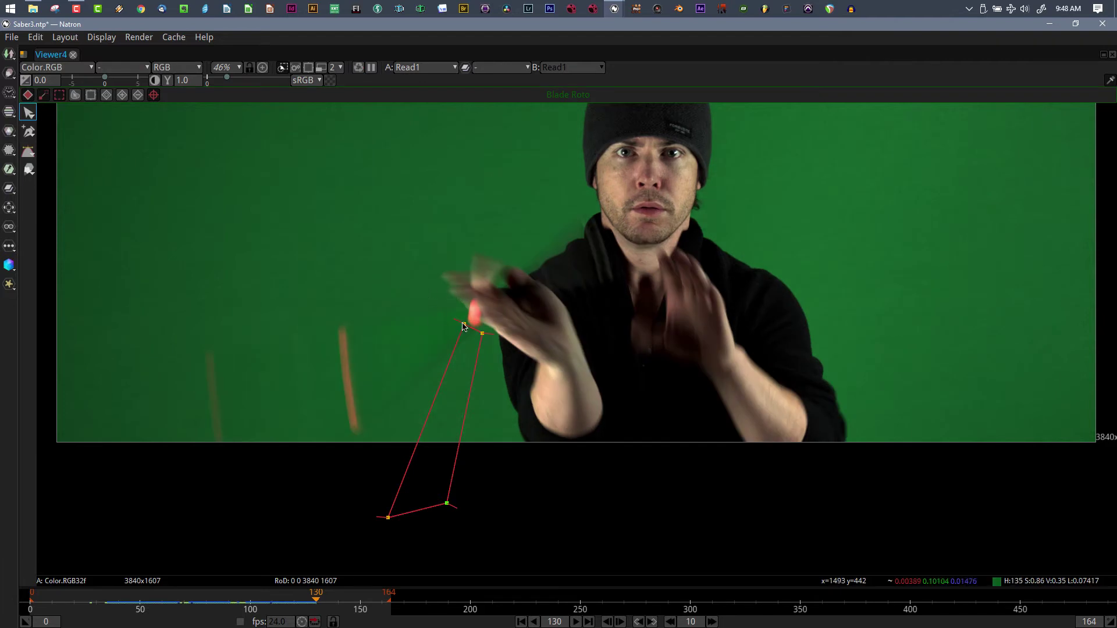
Fit the blade shape at frame 130, bracketing the red blur with the hilt corners and spreading the tip corners past the outermost orange streak
left_click_drag(464, 325, 478, 295)
left_click_drag(482, 336, 483, 326)
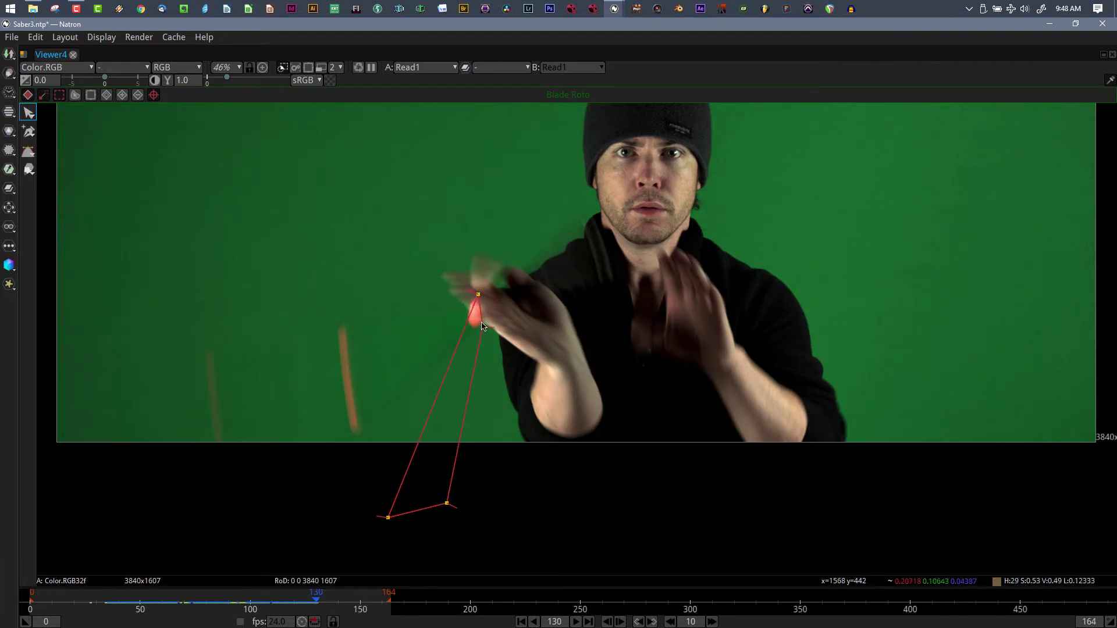
left_click_drag(389, 518, 197, 351)
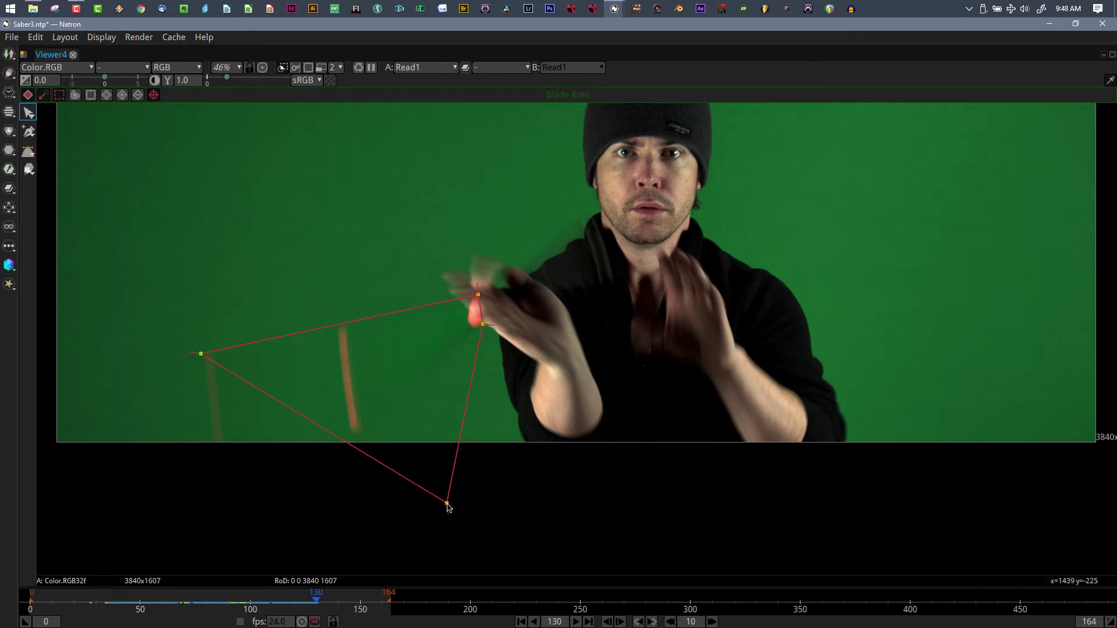
left_click_drag(447, 503, 233, 546)
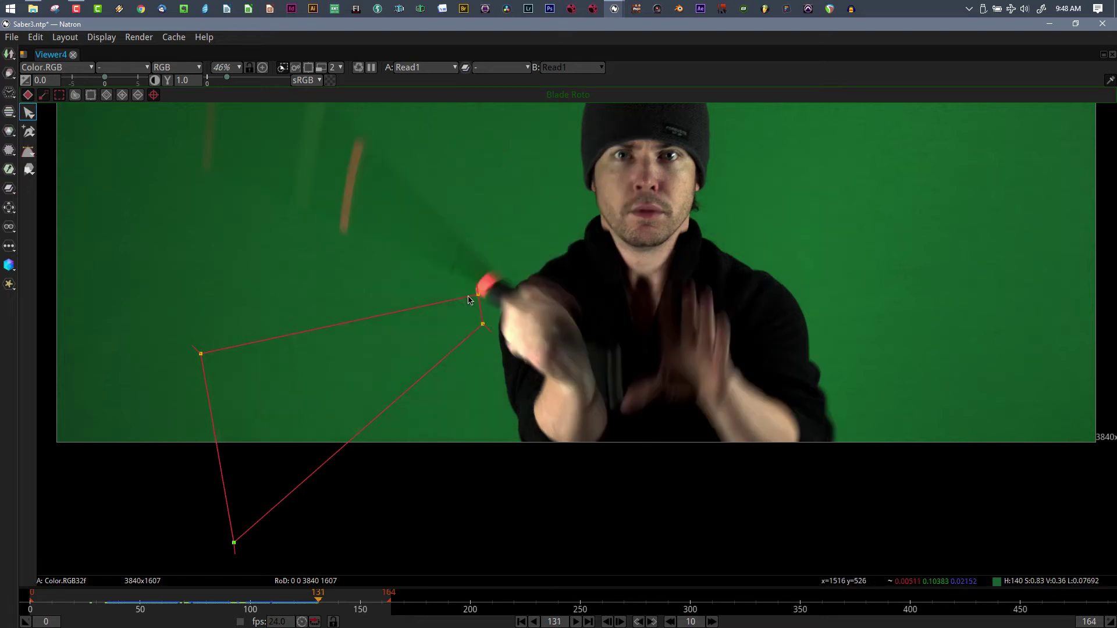
Fit the blade shape at frame 131, with hilt corners behind the red band and tip corners at both ends of the outermost faint streak
left_click_drag(476, 298, 501, 282)
left_click_drag(483, 325, 486, 301)
left_click_drag(292, 256, 295, 139)
mouse_move(319, 447)
left_mouse_down()
mouse_move(347, 357)
mouse_move(336, 456)
left_mouse_up()
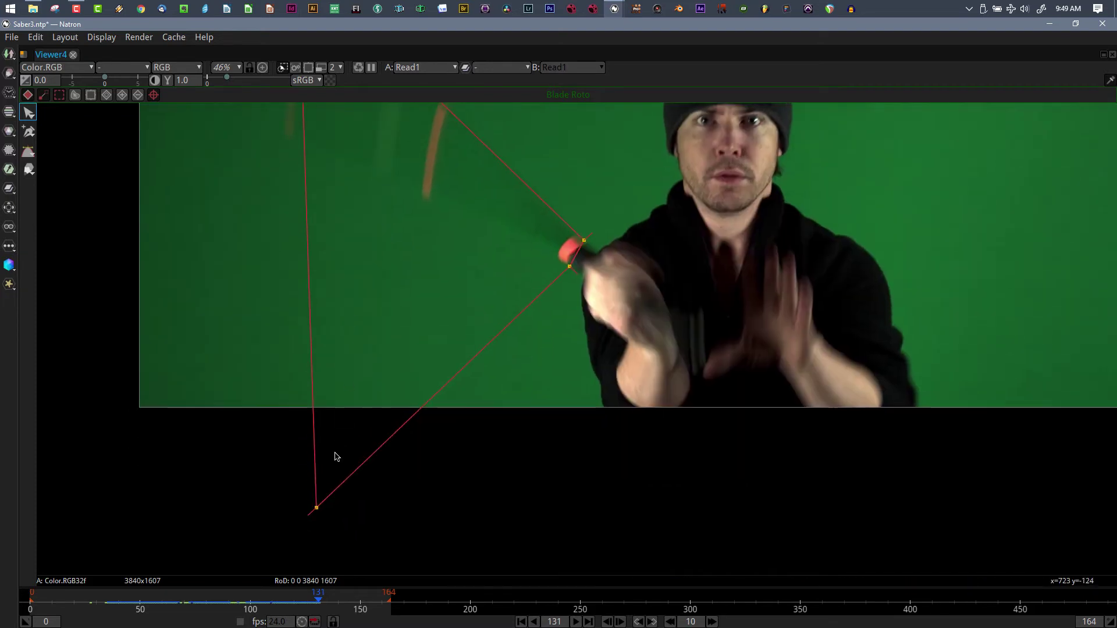
left_click_drag(315, 510, 279, 142)
left_click_drag(406, 168, 374, 441)
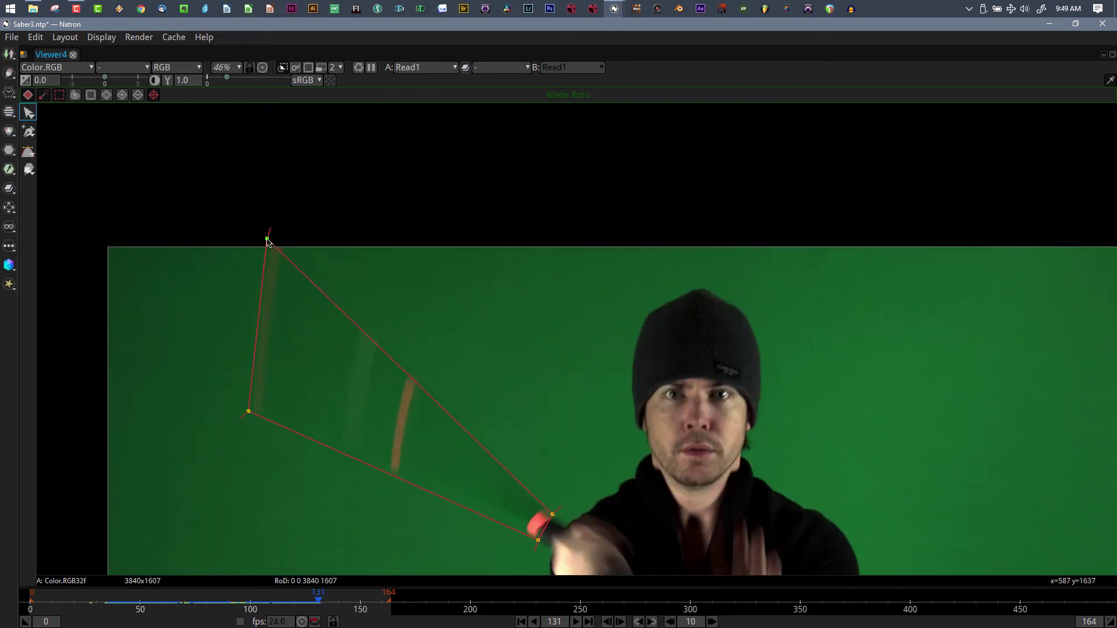
left_click_drag(267, 240, 271, 242)
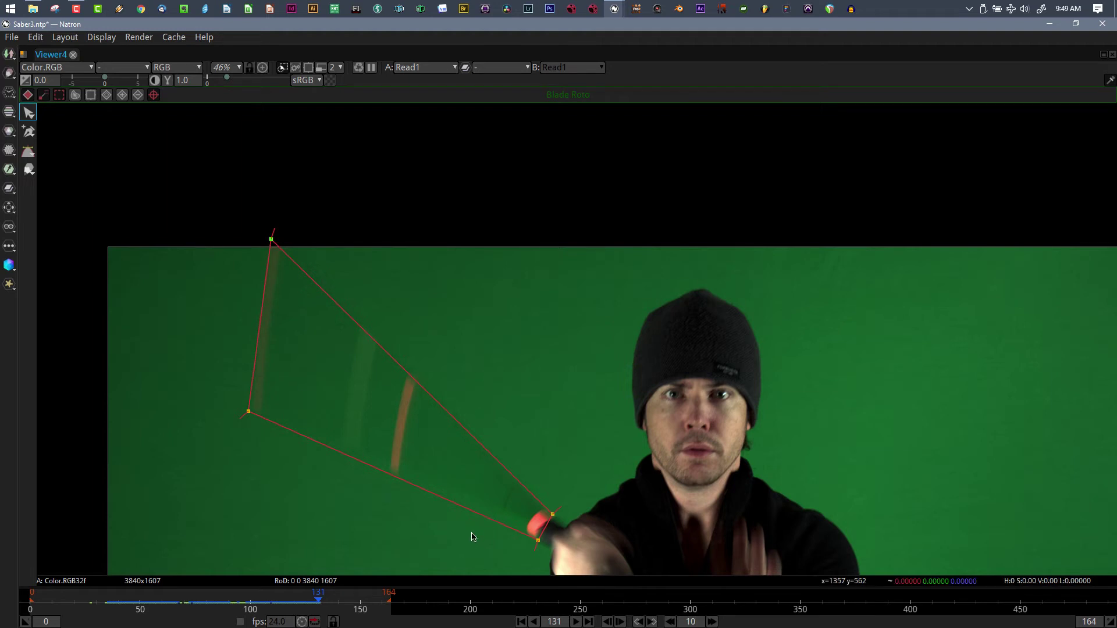
Fit the blade shape at frame 132, placing the hilt corners just below the red band and the tip corners above the image around the blur
left_click_drag(426, 460, 413, 343)
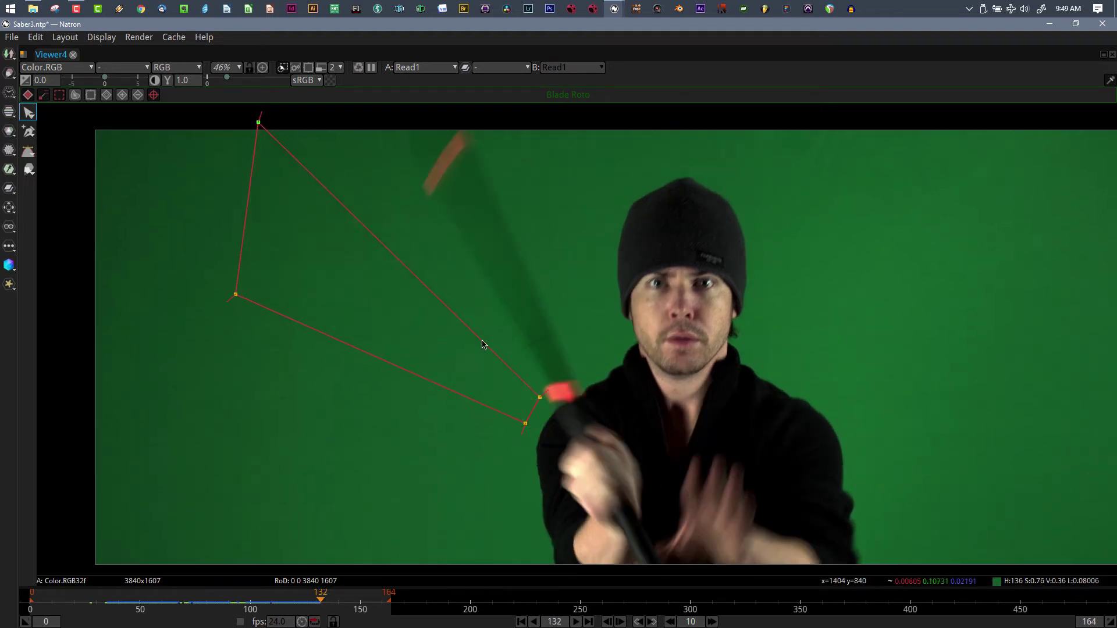
left_click_drag(540, 398, 587, 400)
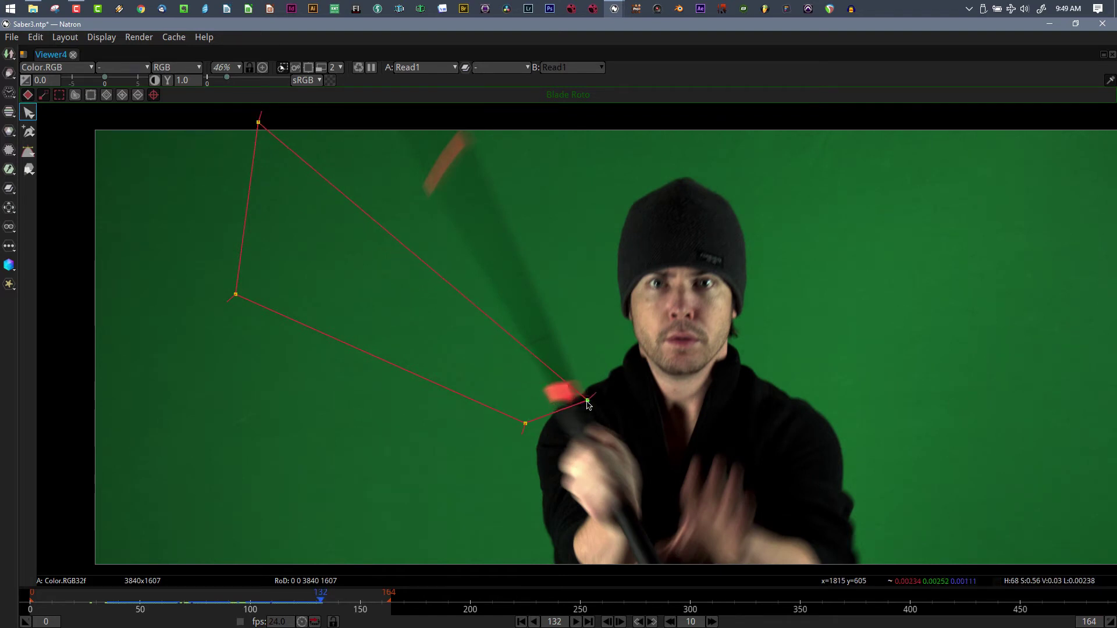
left_click_drag(526, 423, 554, 407)
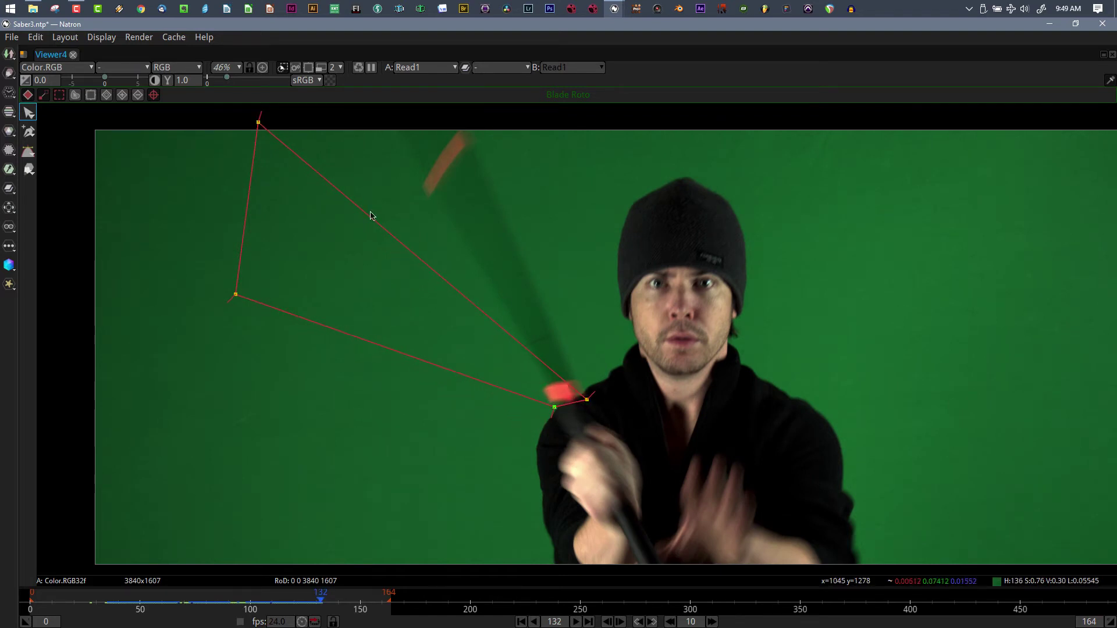
left_click_drag(258, 123, 457, 111)
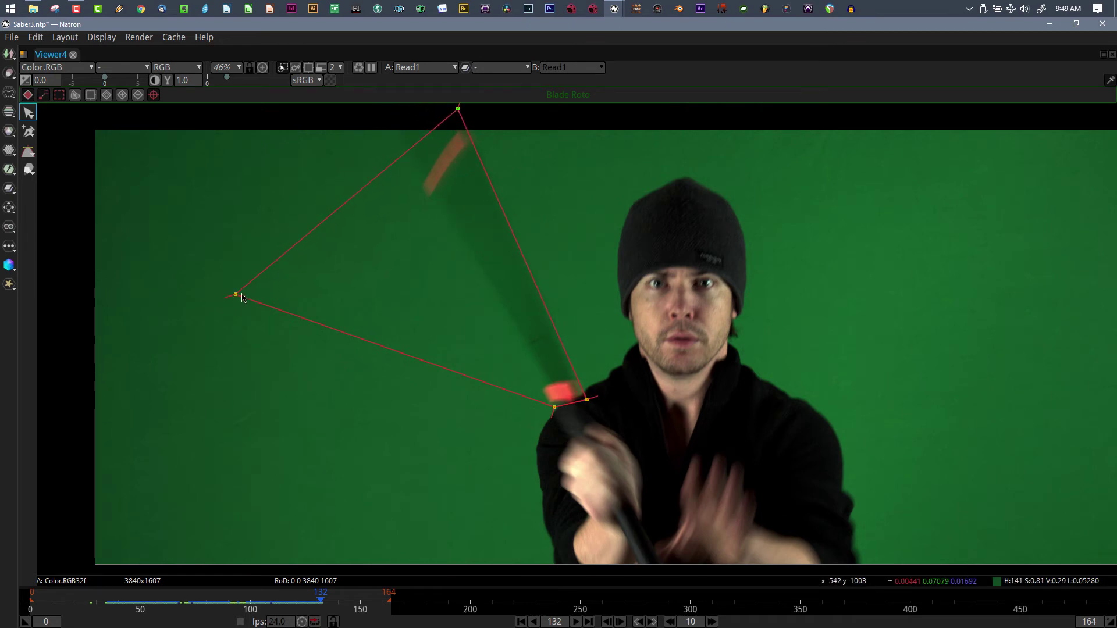
left_click_drag(236, 295, 381, 117)
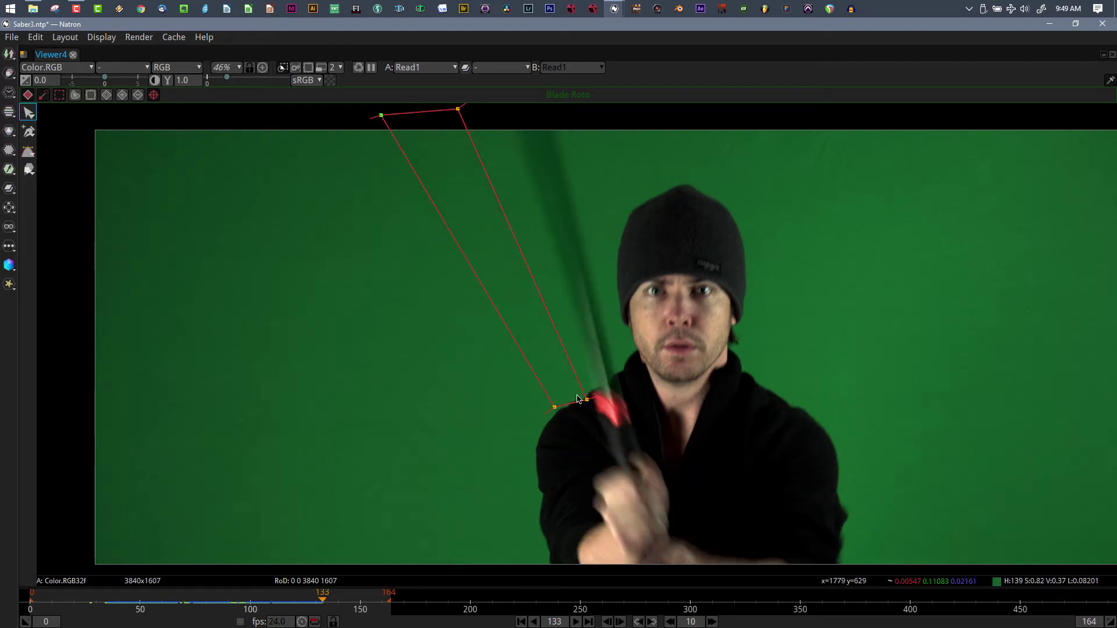
Fit the blade shape at frame 133 to the narrow tilted blur, with hilt corners on either side of the red band and tip corners above the image
left_click_drag(587, 400, 633, 425)
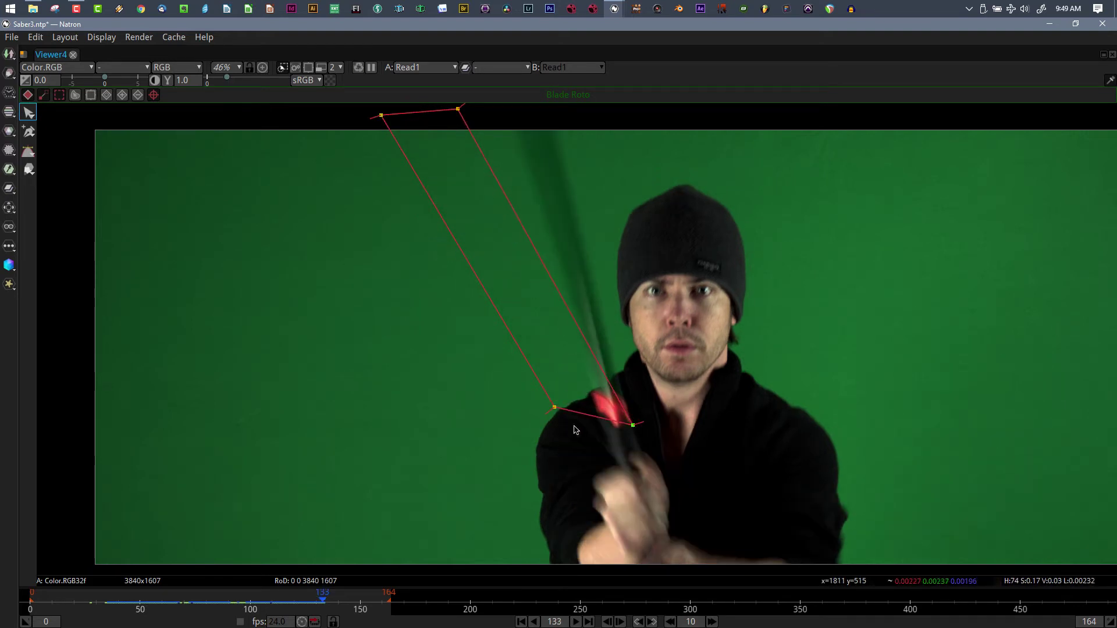
left_click_drag(555, 408, 595, 417)
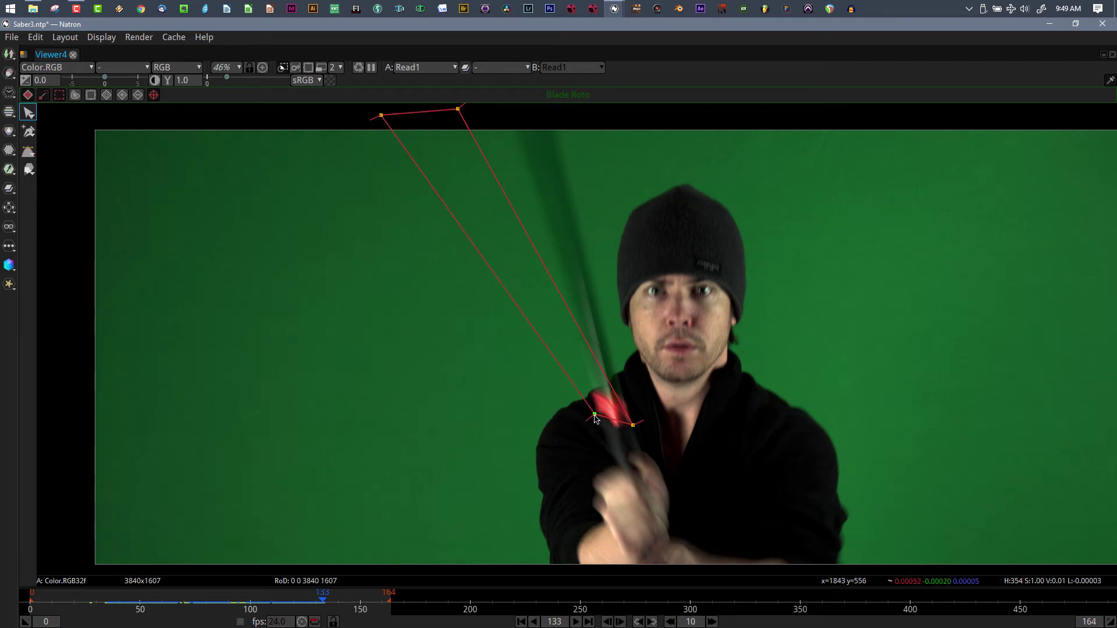
left_click_drag(504, 136, 425, 178)
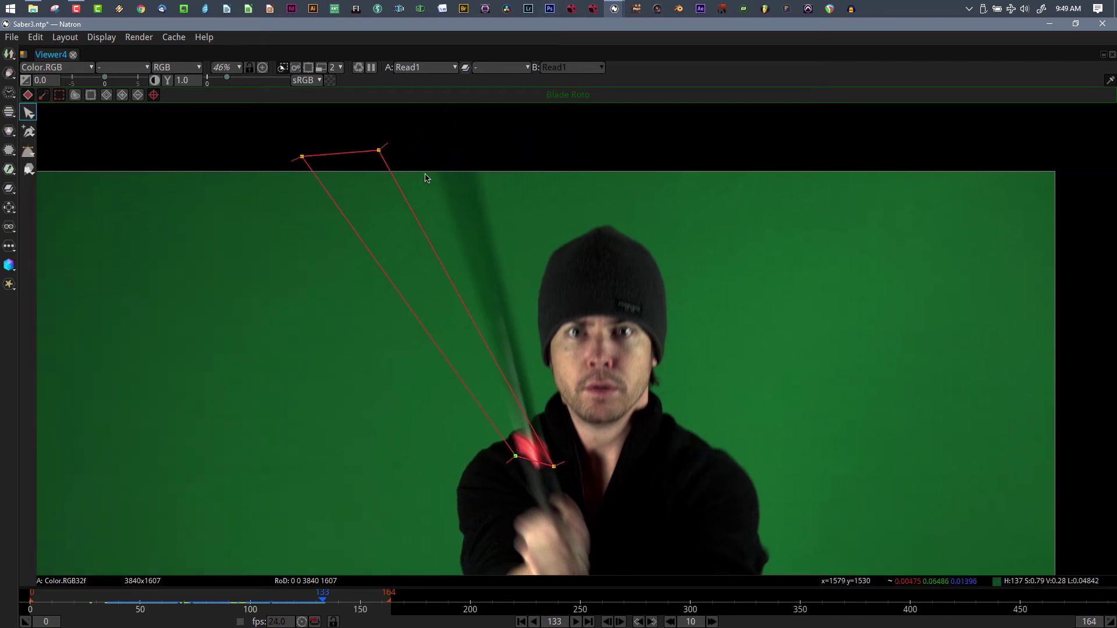
left_click_drag(379, 150, 468, 140)
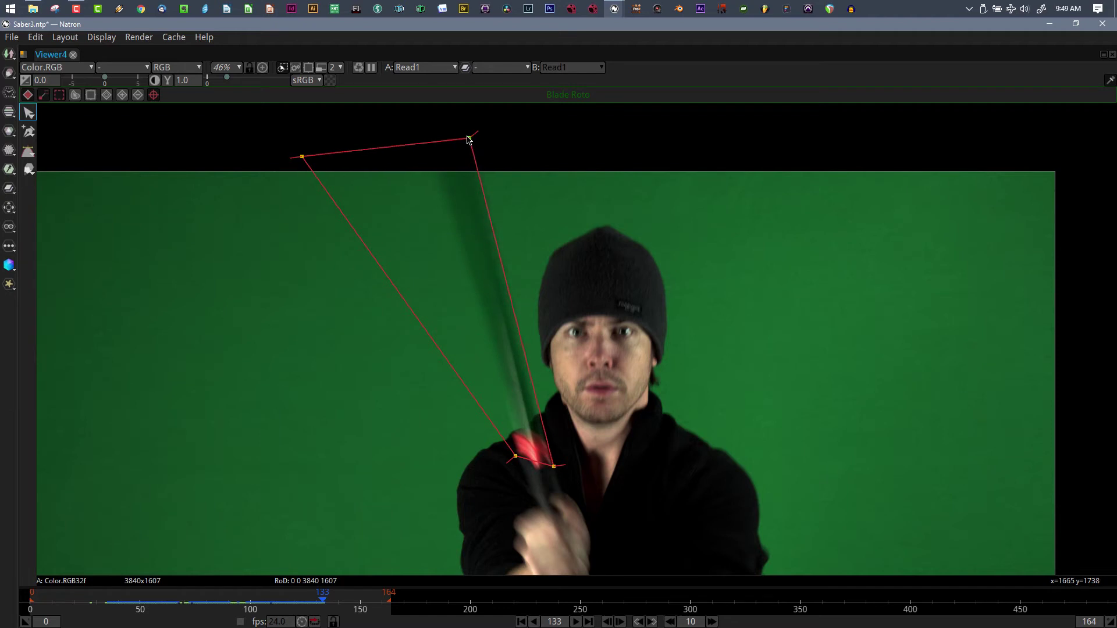
left_click_drag(306, 156, 427, 149)
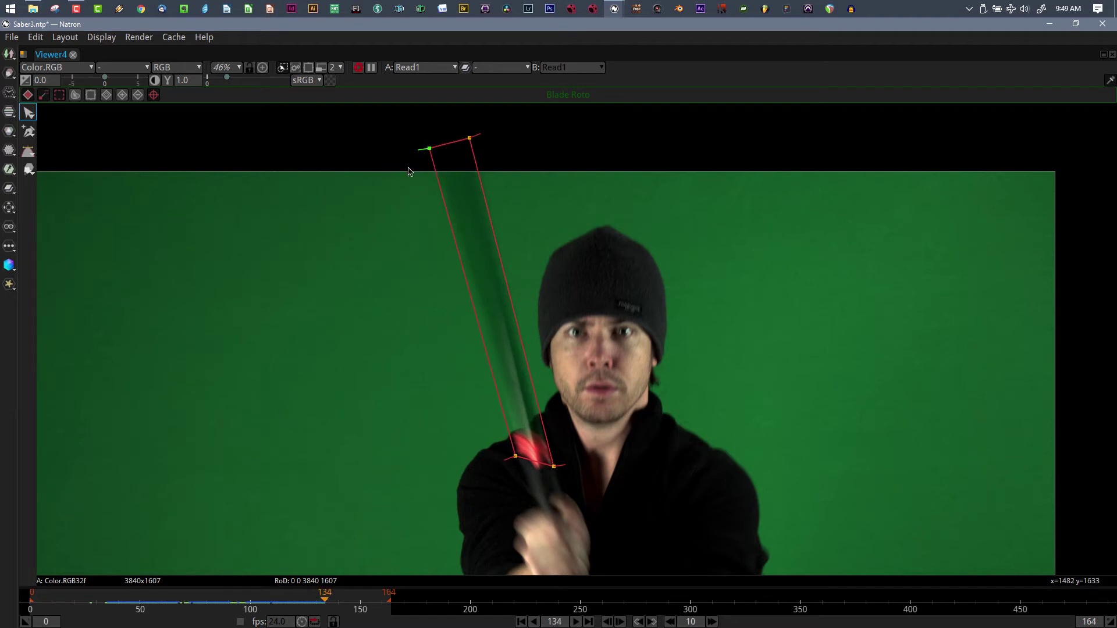
Fit the blade shape at frame 134, with hilt corners just below the red band and tip corners above the image on either side of the blur
scroll(591, 378, "down", 4)
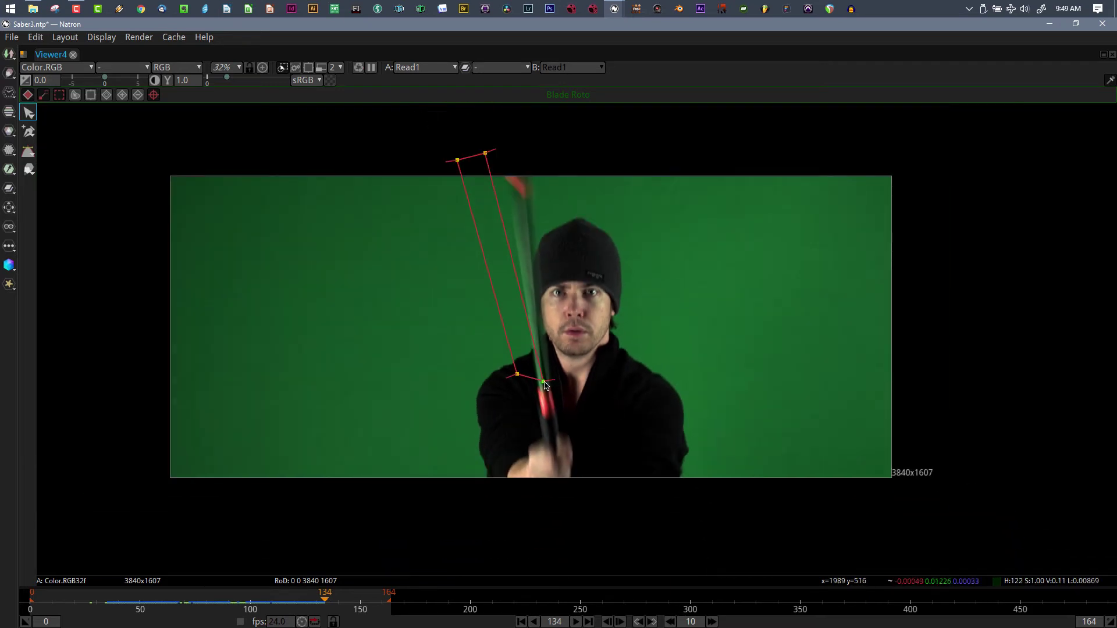
left_click_drag(545, 385, 558, 420)
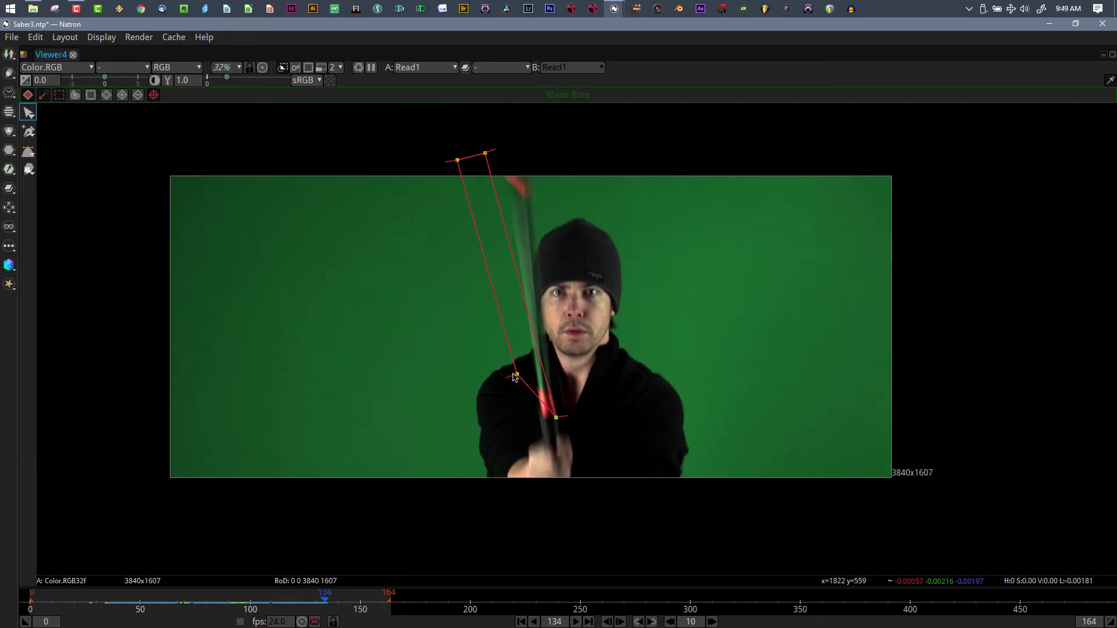
left_click_drag(515, 377, 539, 418)
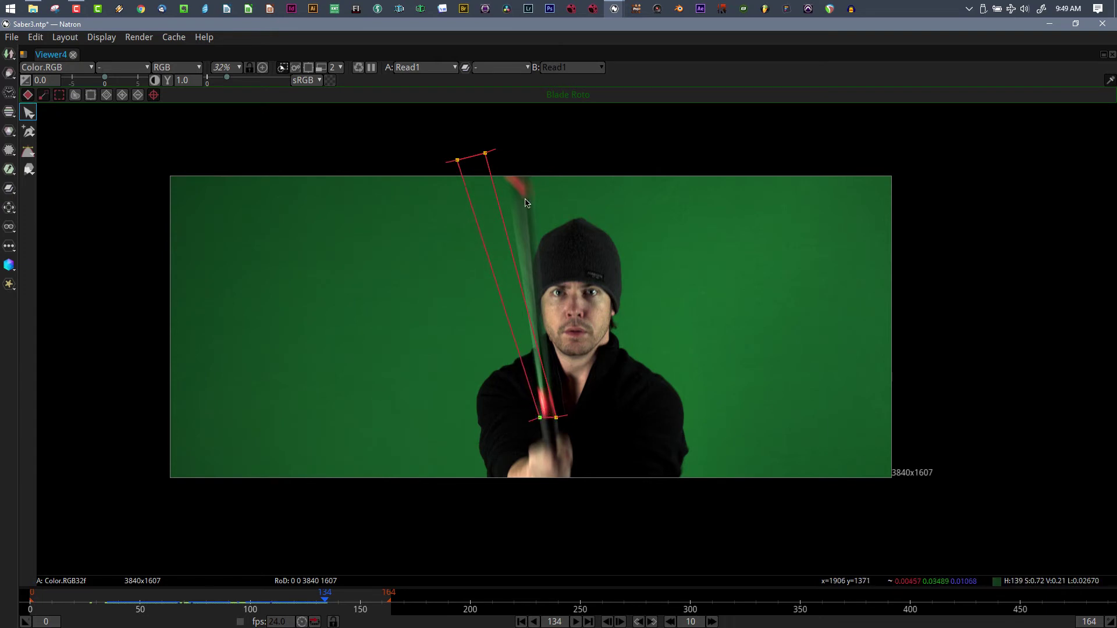
left_click_drag(486, 156, 531, 162)
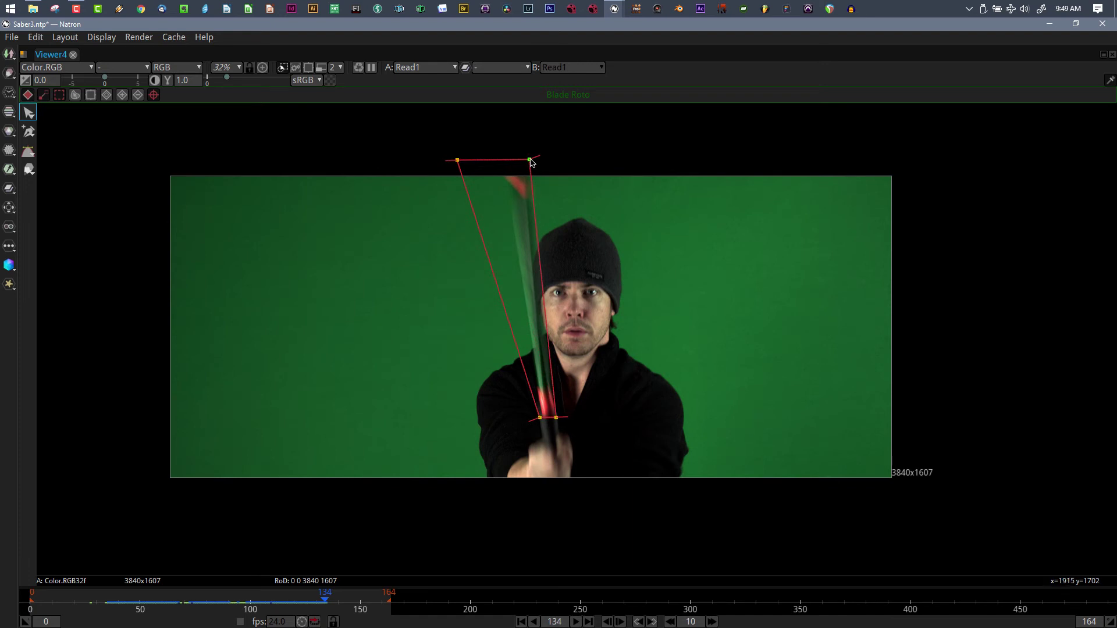
left_click_drag(458, 160, 499, 164)
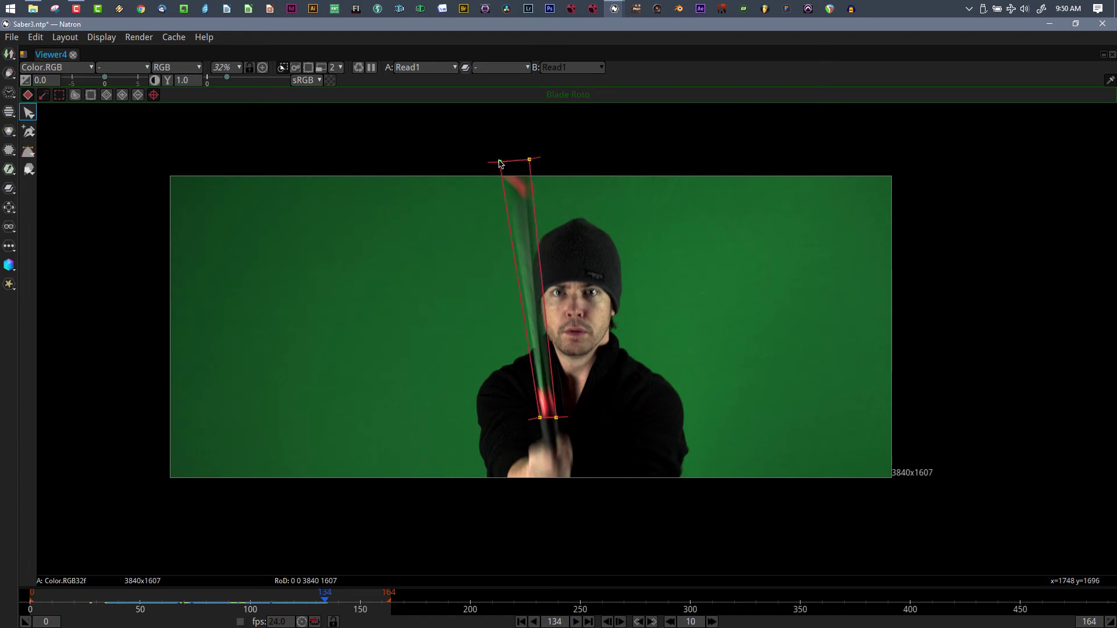
scroll(566, 324, "up", 4)
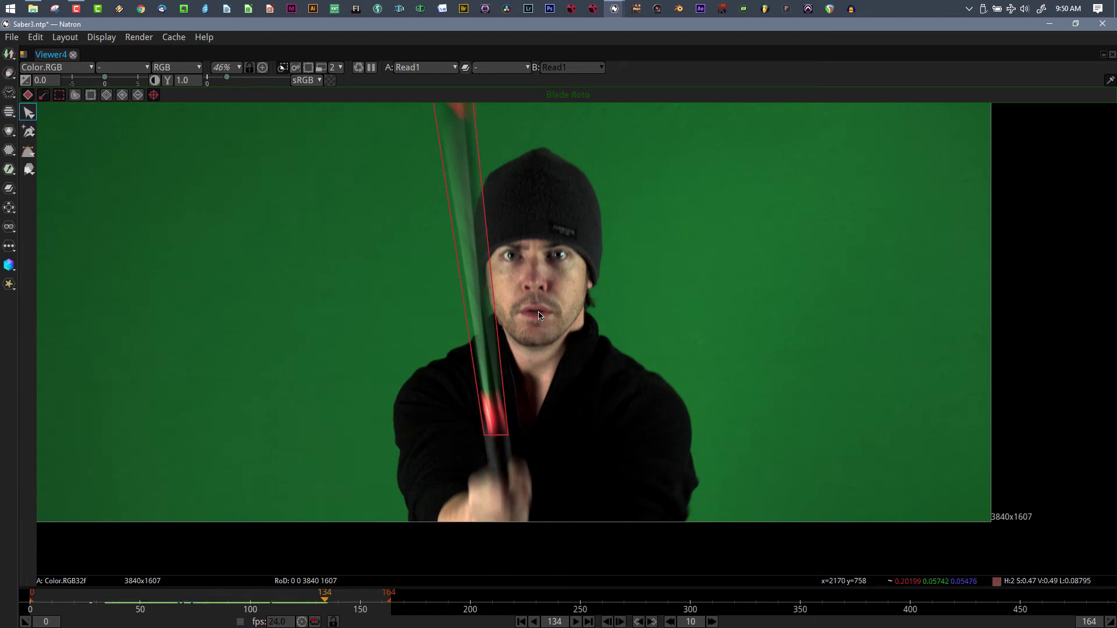
mouse_move(539, 319)
left_mouse_down()
mouse_move(538, 376)
mouse_move(540, 332)
left_mouse_up()
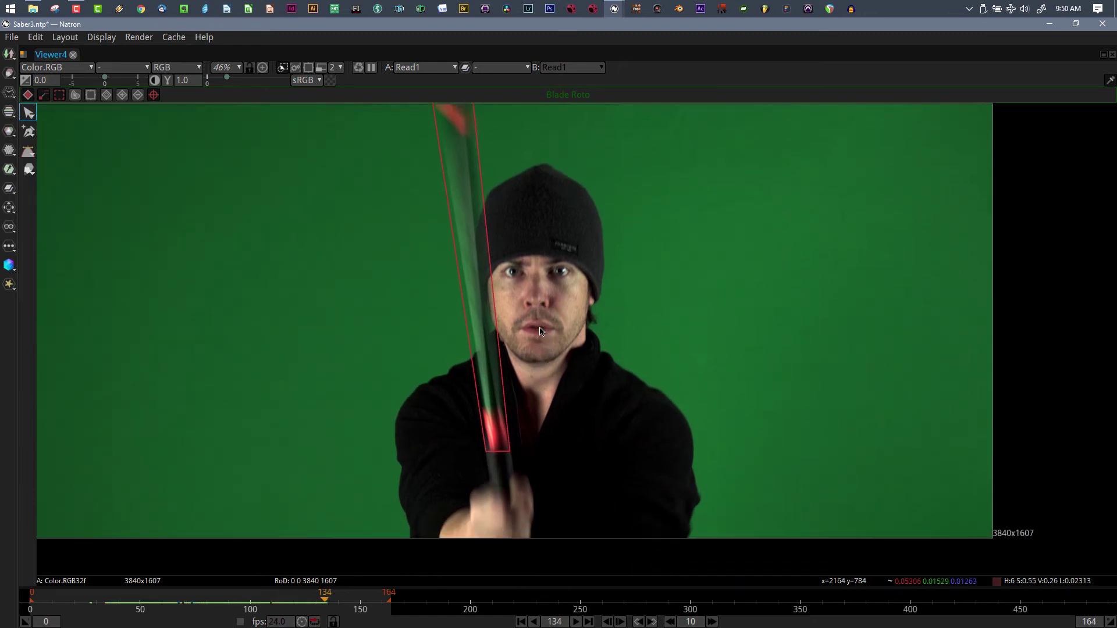
Fit the blade shape at frame 135 to the nearly vertical blade, with hilt corners at the lower red band's bottom edge and tip corners above the image
left_click(509, 452)
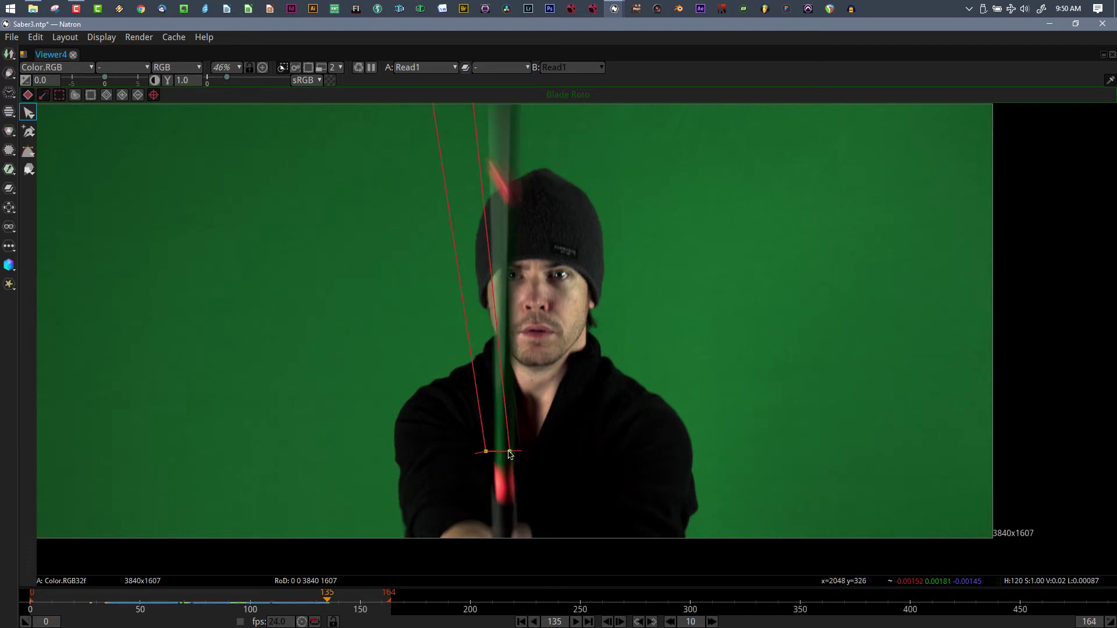
left_click_drag(509, 451, 516, 501)
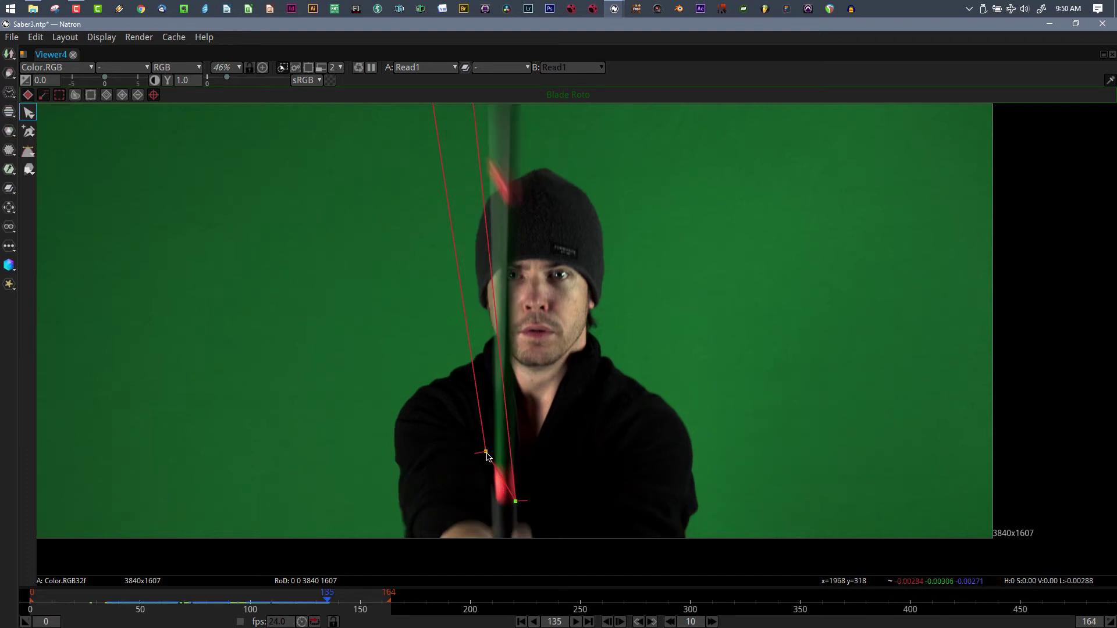
left_click_drag(487, 456, 493, 495)
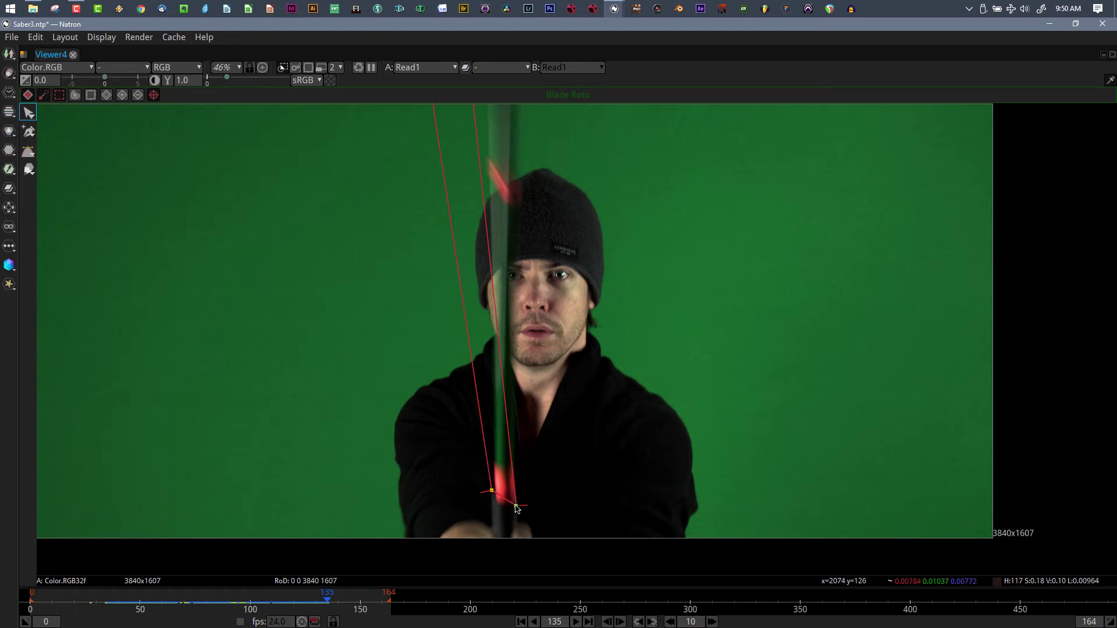
left_click(516, 506)
left_click_drag(492, 496, 495, 504)
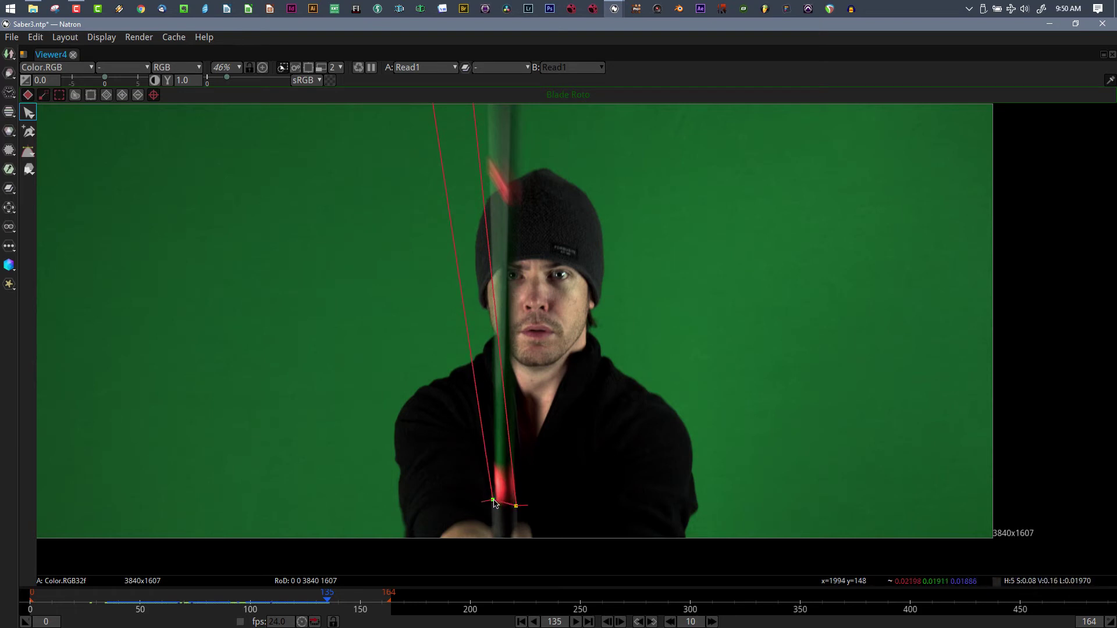
scroll(542, 303, "up", 5)
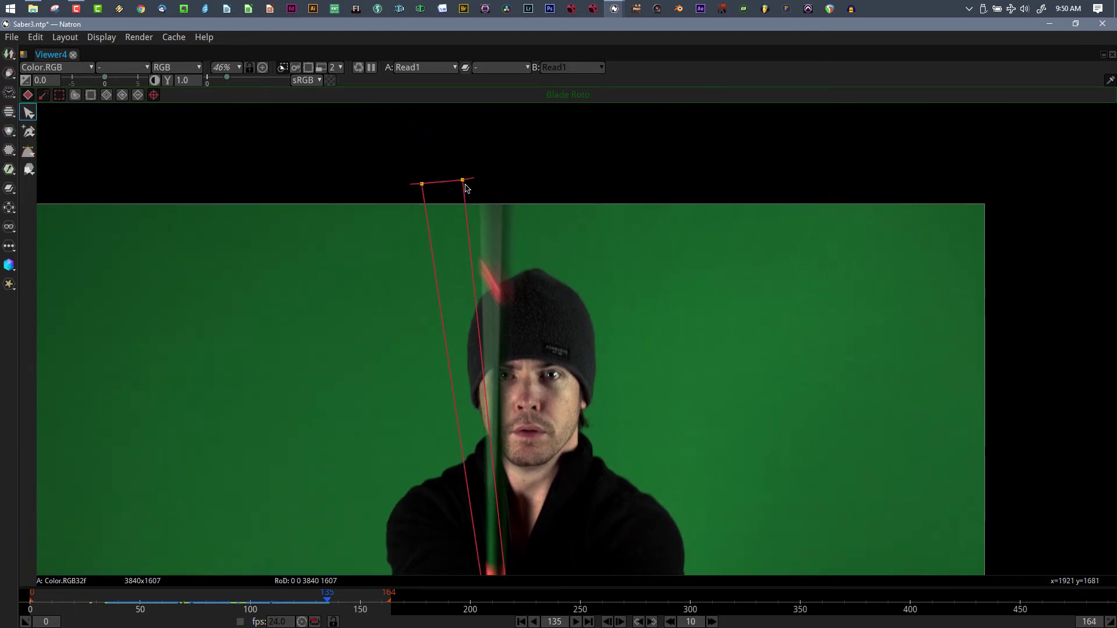
left_click_drag(464, 182, 515, 179)
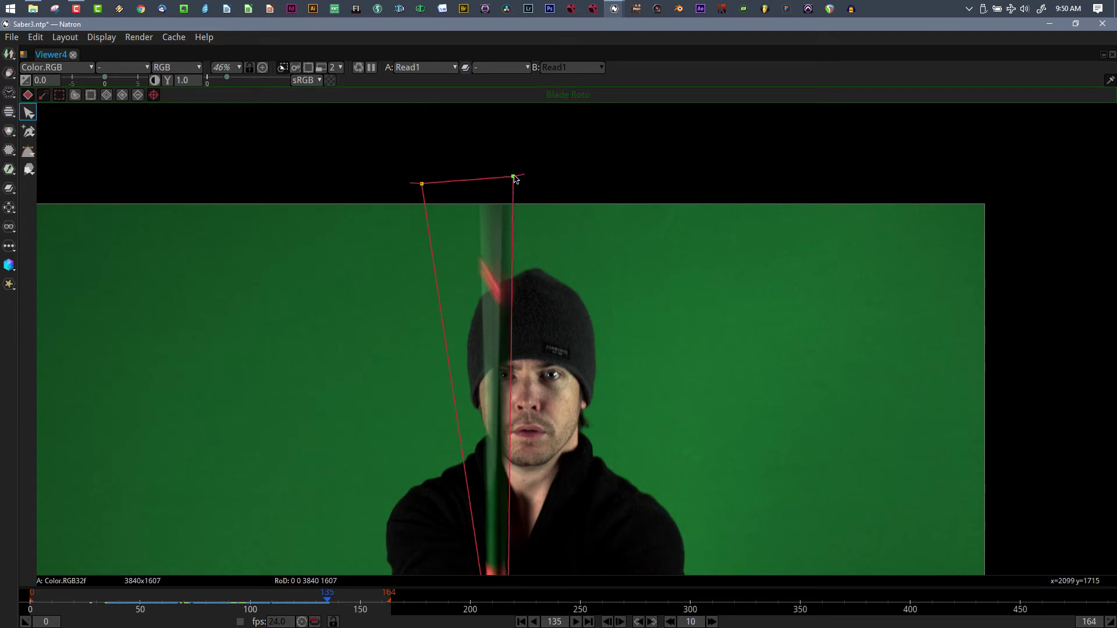
left_click_drag(424, 185, 478, 82)
scroll(564, 269, "down", 2)
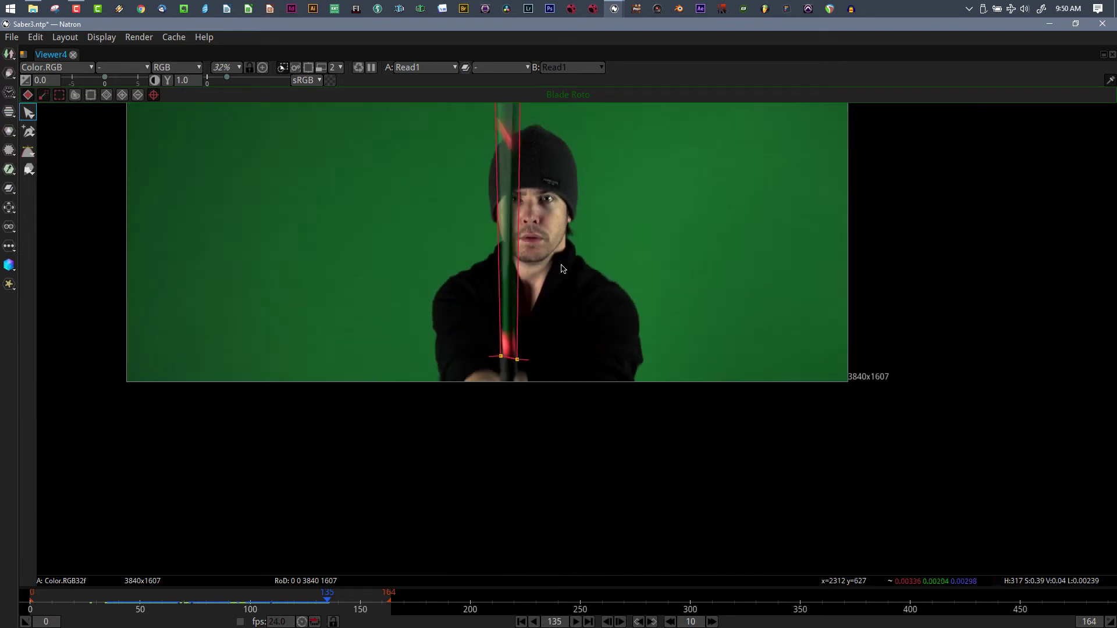
left_click_drag(575, 253, 540, 338)
Fit the blade shape at frame 136, bracketing the red hilt band at the image's lower edge and moving the tip corners above the blade's upper end
key("Right")
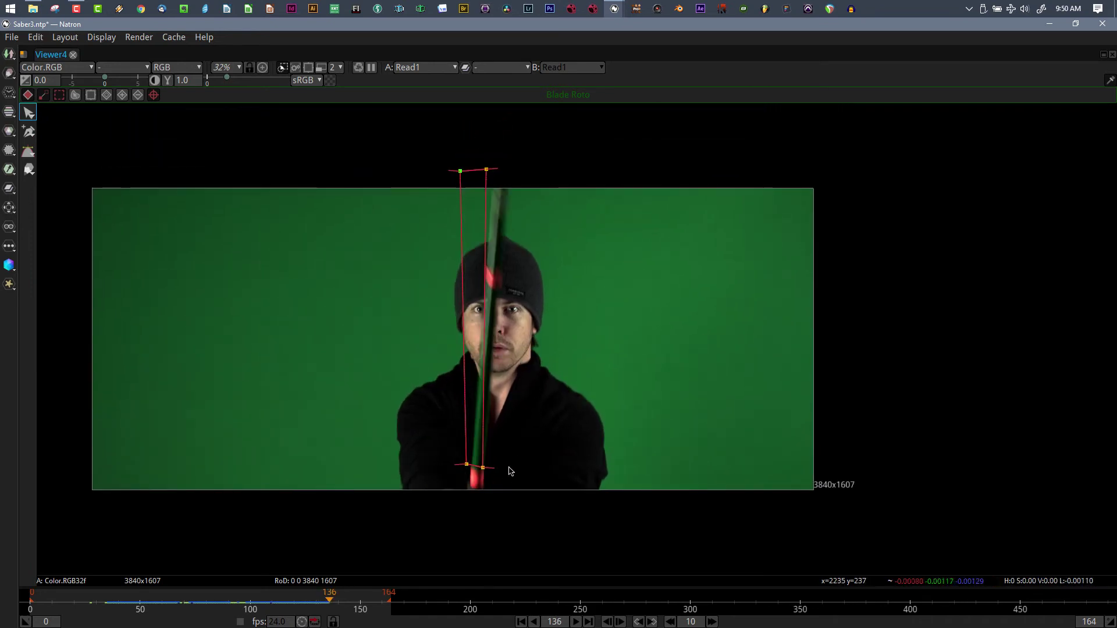
mouse_move(485, 468)
left_mouse_down()
mouse_move(486, 498)
mouse_move(468, 468)
mouse_move(469, 483)
left_mouse_up()
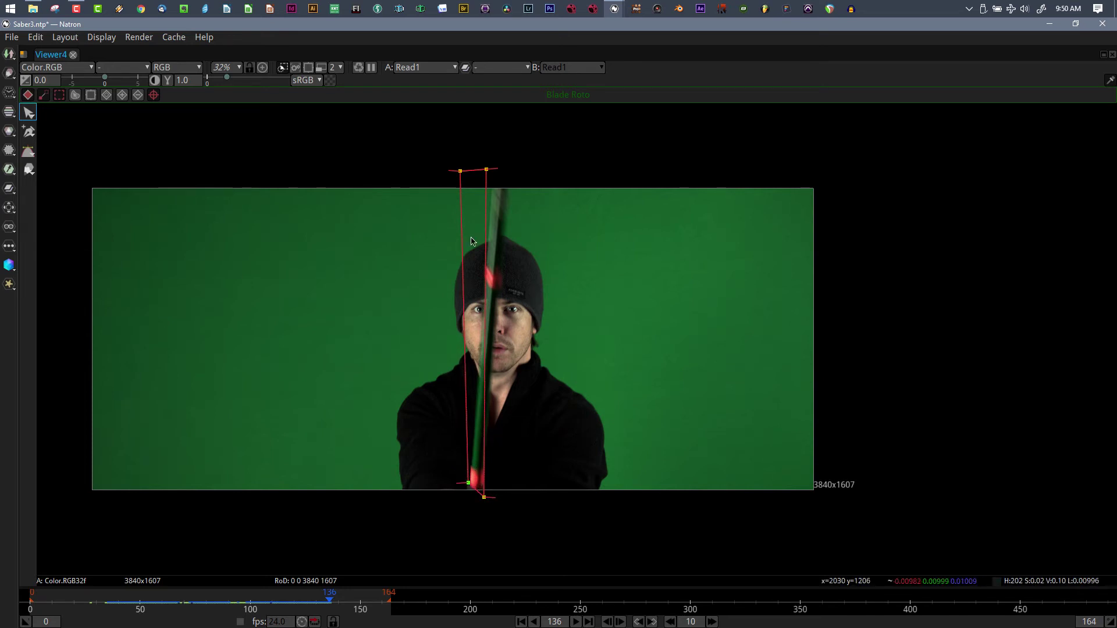
mouse_move(489, 170)
left_mouse_down()
mouse_move(512, 176)
mouse_move(469, 175)
mouse_move(492, 174)
left_mouse_up()
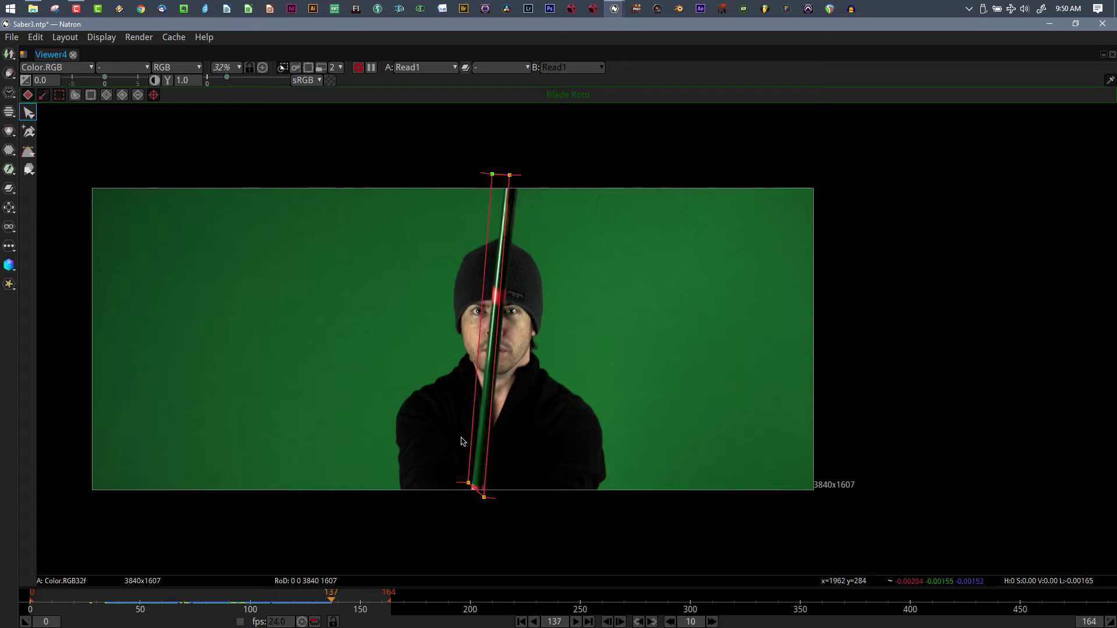
Fit the blade shape at frame 137, placing both hilt corners below the image's lower edge and the tip corners tightly around the blade above the image
scroll(486, 501, "up", 5)
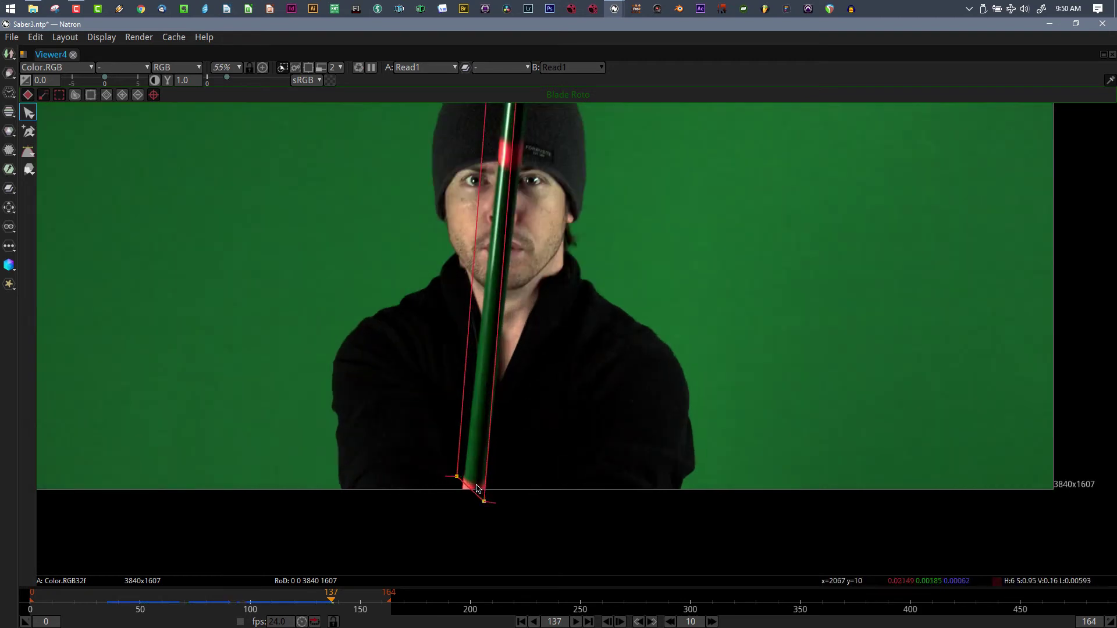
left_click(455, 481)
left_click_drag(456, 485, 459, 500)
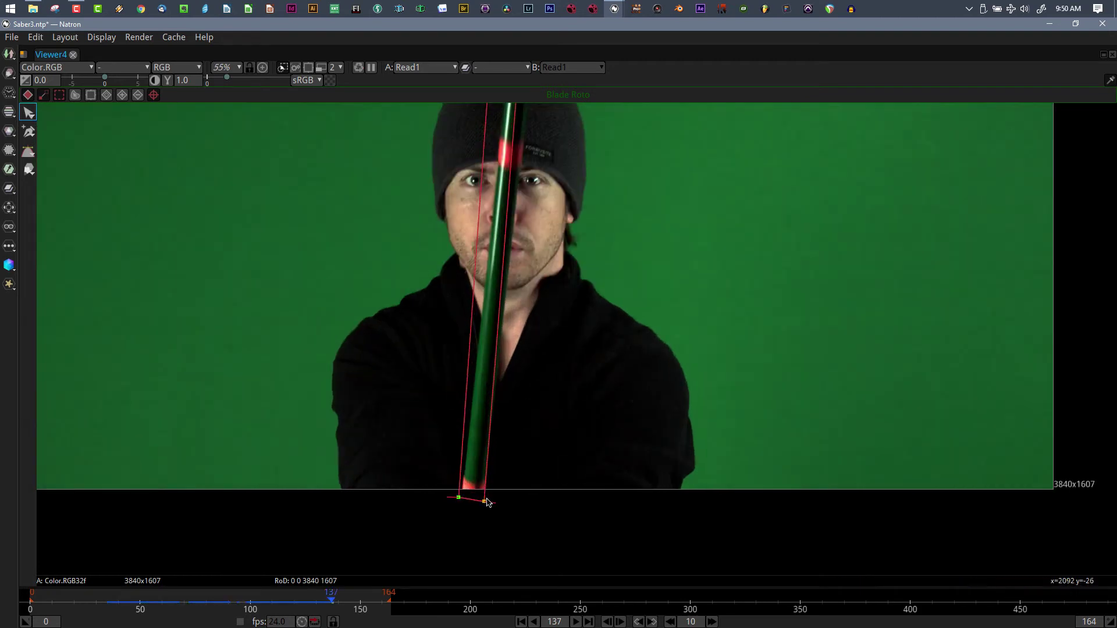
left_click_drag(494, 349, 477, 194)
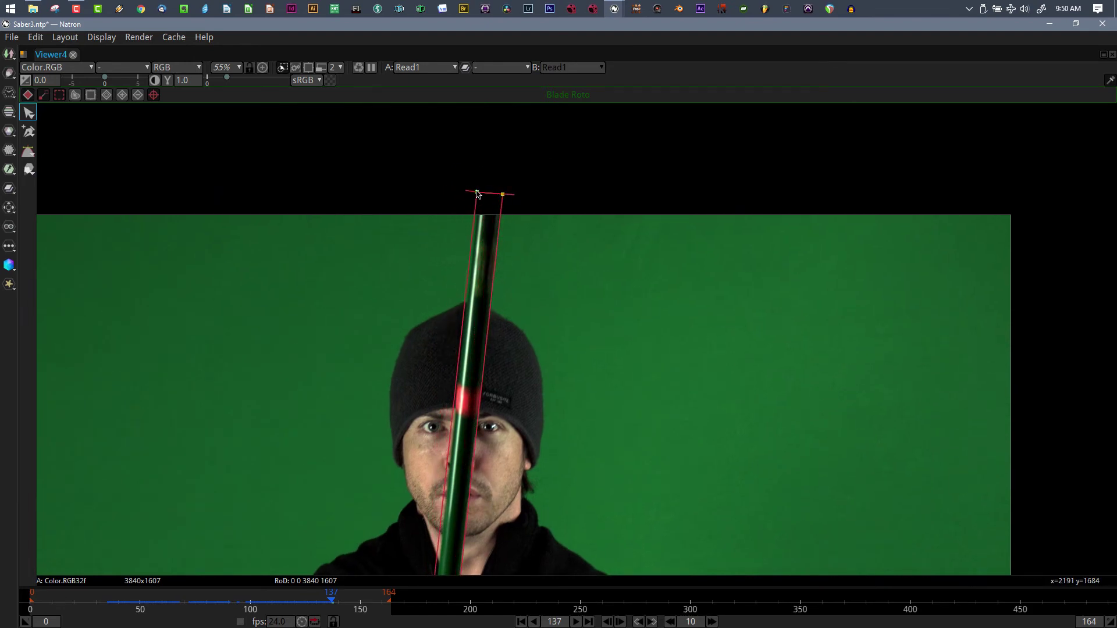
Fit the blade shape at frame 138 by shifting both tip corners above the image to line up with the blade's edges
left_click_drag(506, 500, 503, 300)
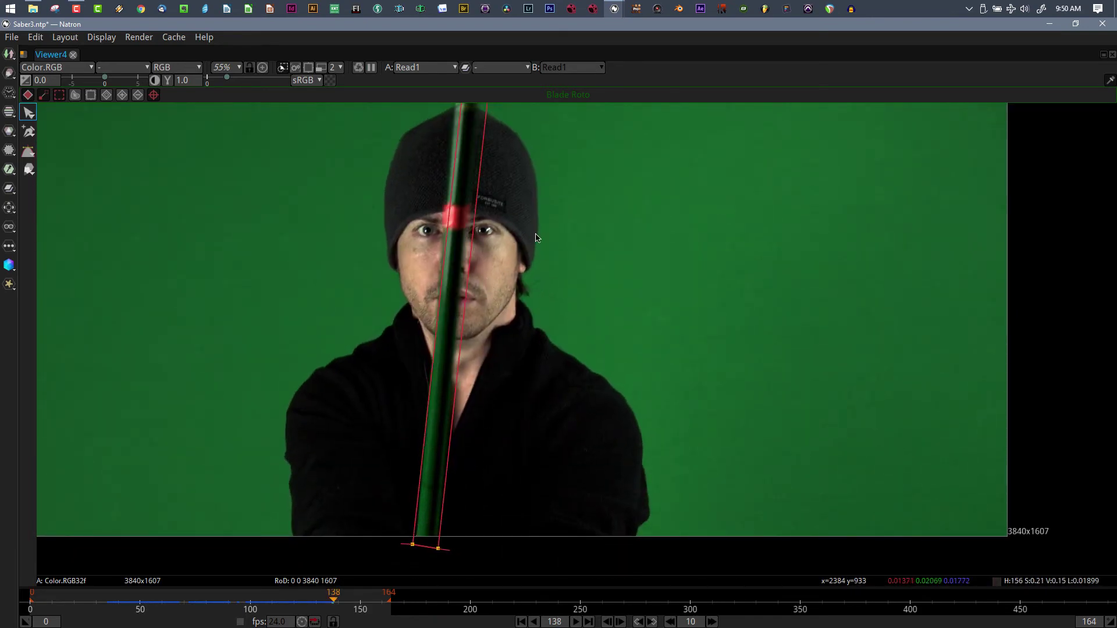
left_click_drag(489, 186, 480, 479)
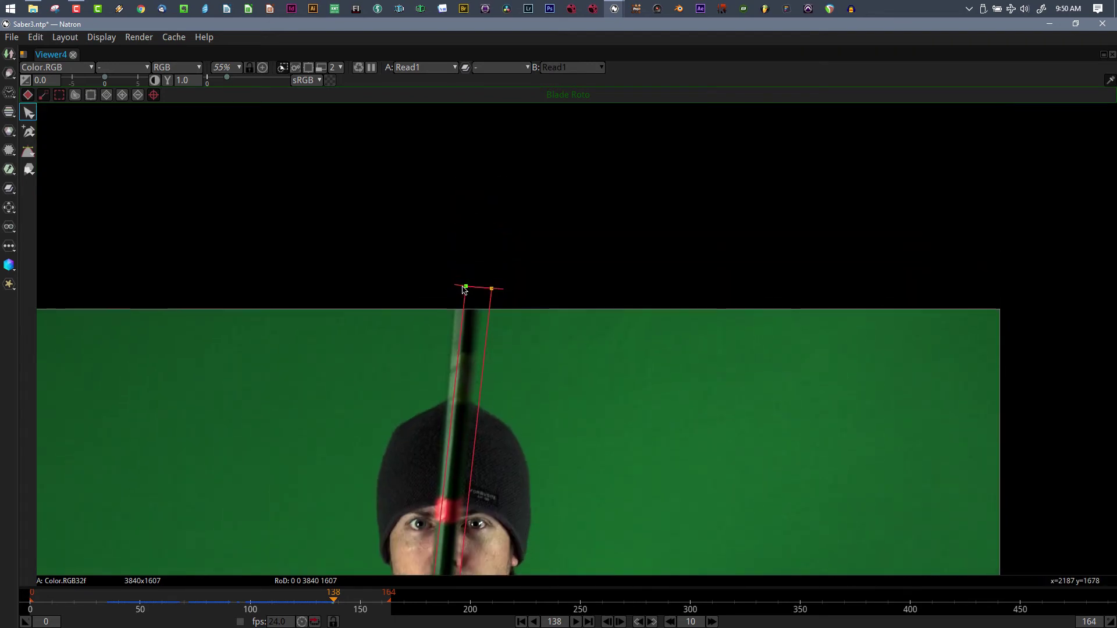
mouse_move(463, 290)
left_mouse_down()
mouse_move(455, 288)
mouse_move(485, 290)
left_mouse_up()
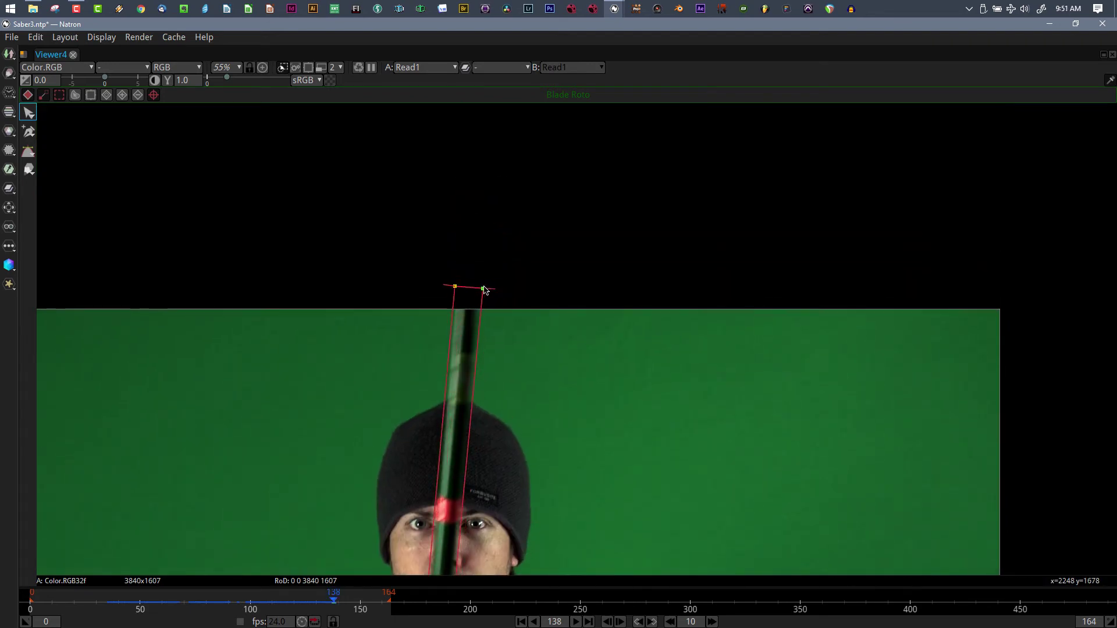
left_click_drag(541, 375, 547, 192)
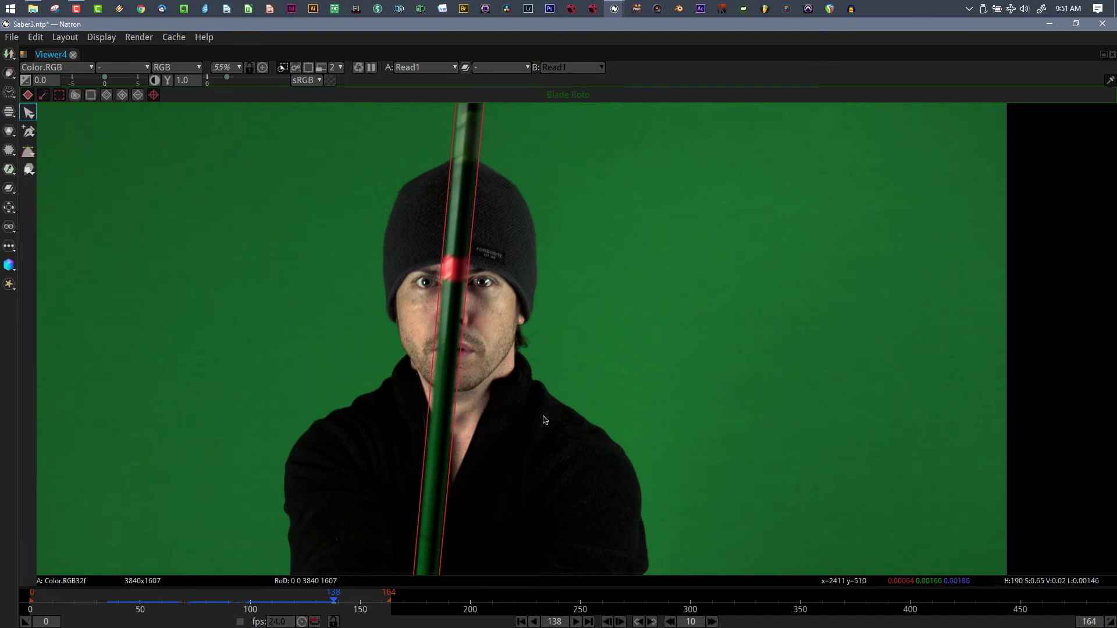
Fit the blade shape at frame 139, narrowing the hilt end below the image and shifting the tip corners to the blade's blurred edges
left_click_drag(541, 419, 549, 269)
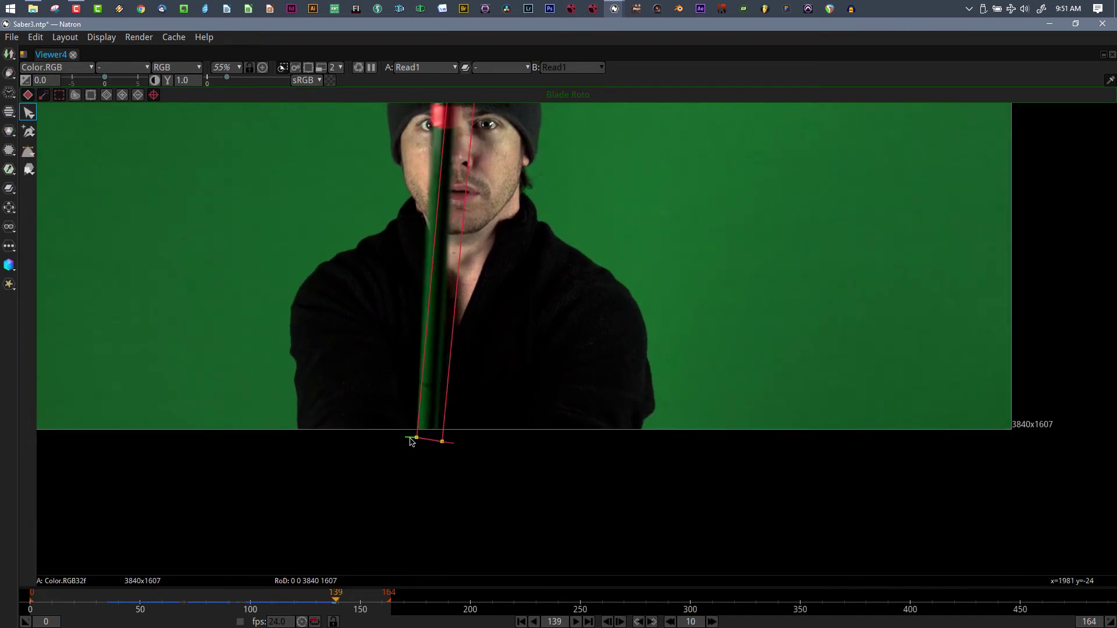
left_click_drag(443, 446, 441, 444)
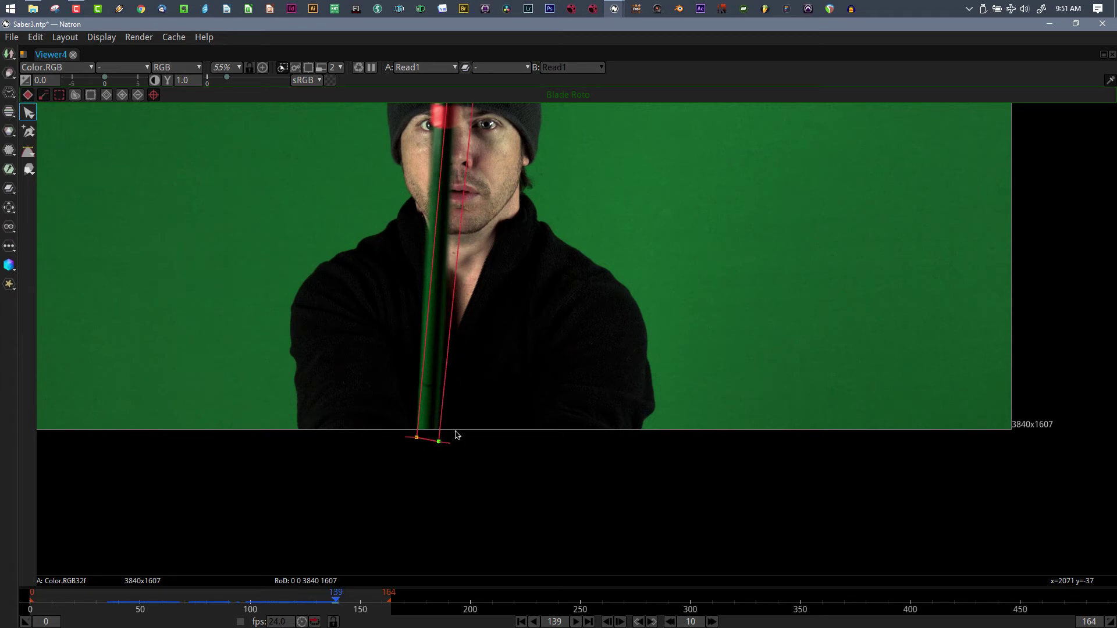
left_click_drag(534, 326, 545, 477)
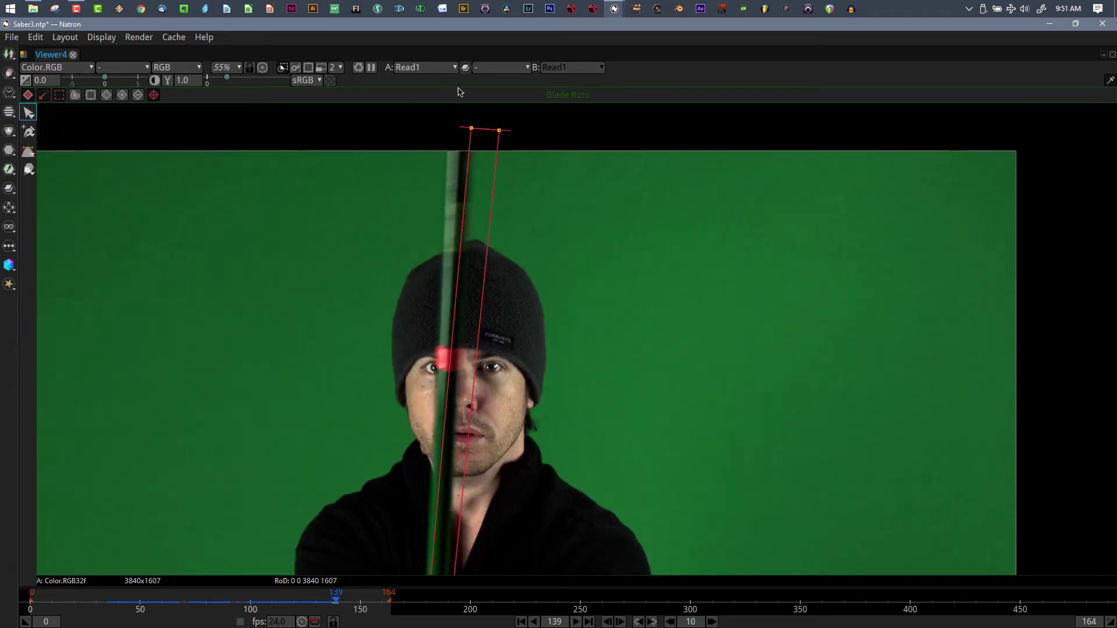
mouse_move(472, 132)
left_mouse_down()
mouse_move(447, 132)
mouse_move(487, 133)
mouse_move(477, 132)
left_mouse_up()
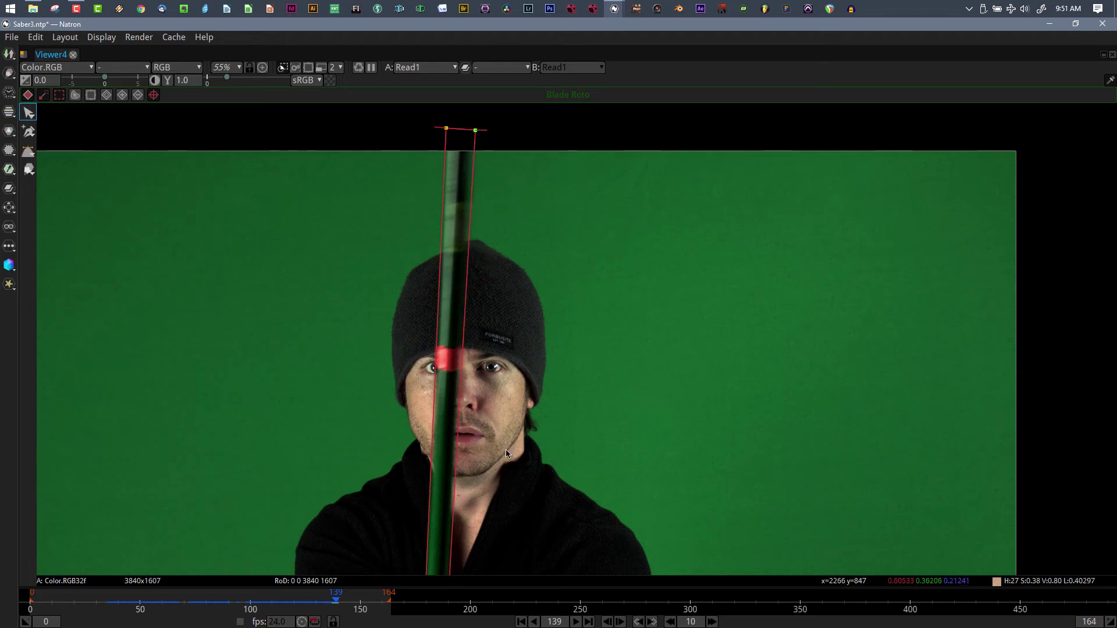
left_click_drag(506, 453, 522, 247)
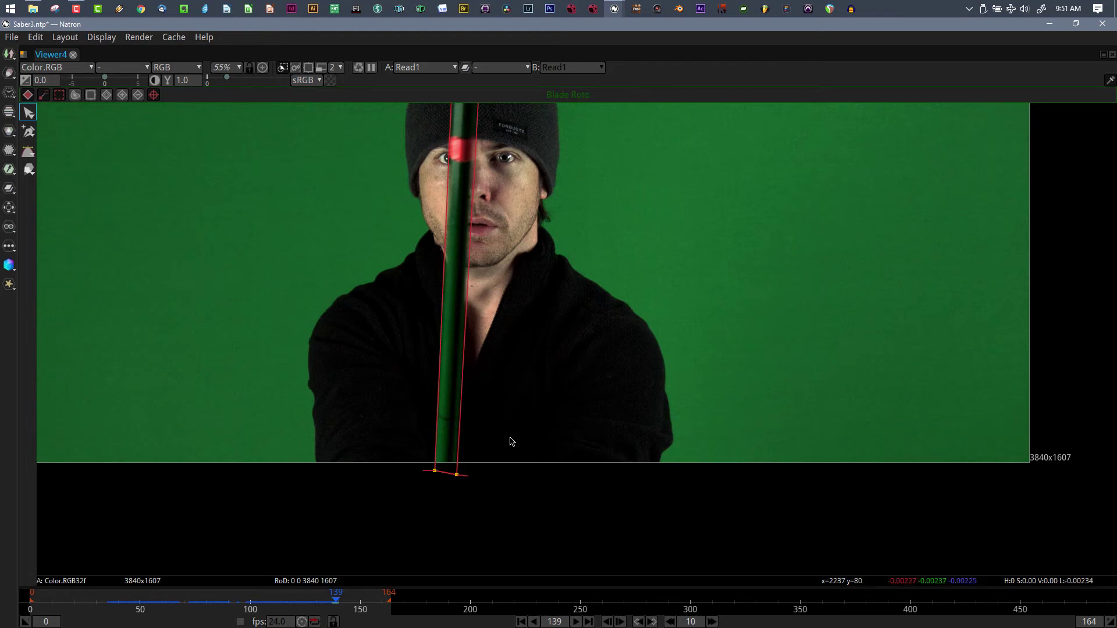
scroll(469, 439, "up", 5)
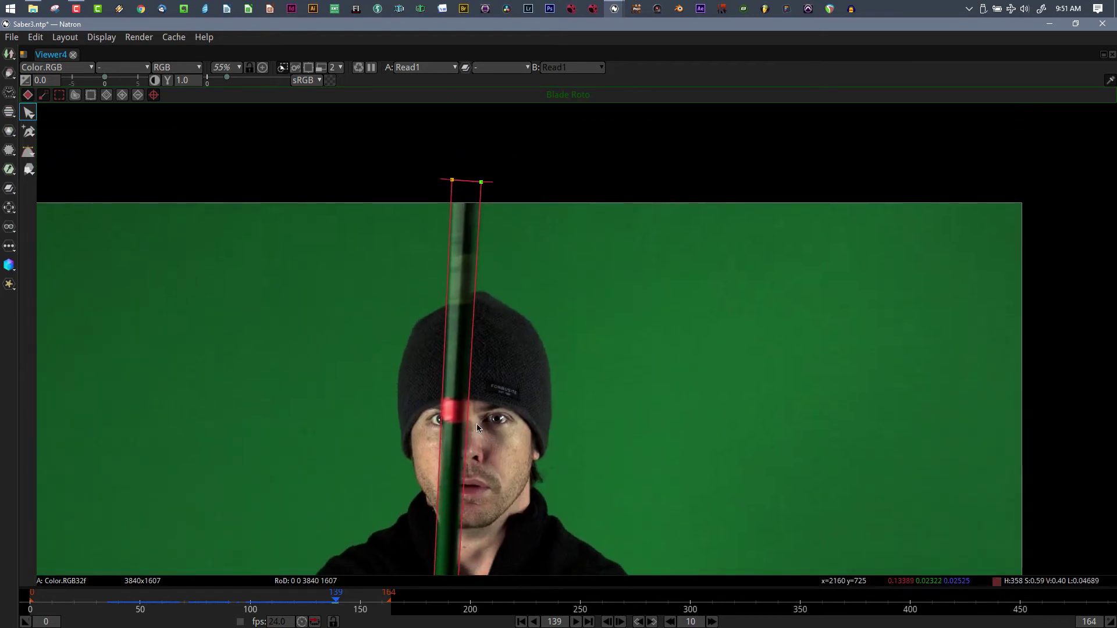
left_click_drag(482, 183, 480, 182)
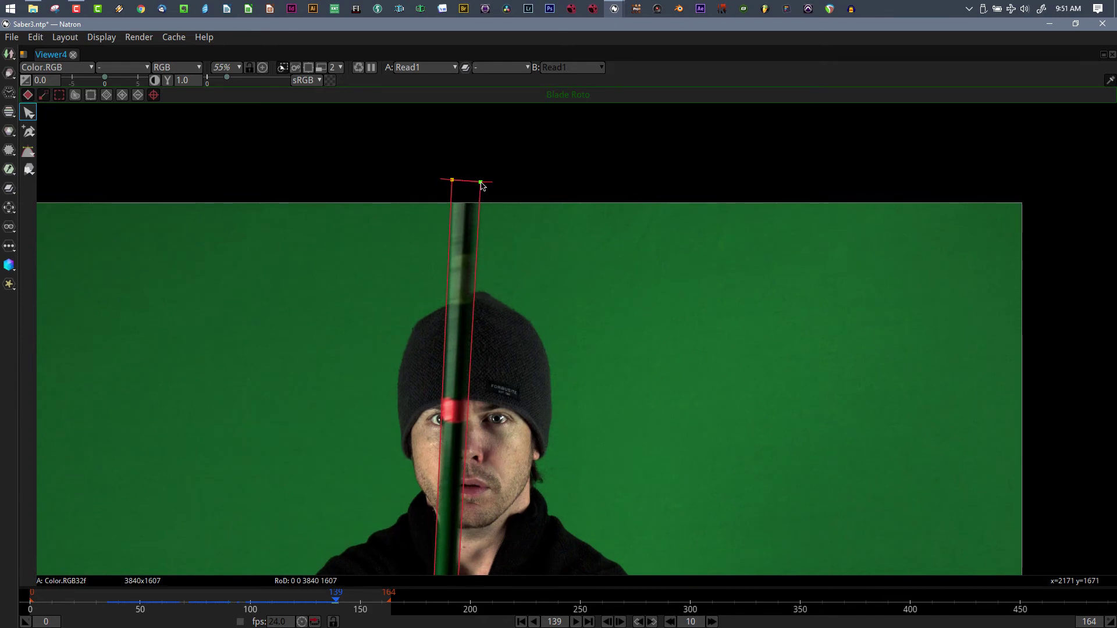
Fit the blade shape at frame 140 to the upright blade, adjusting the hilt corners below the image and the tip corners above it
scroll(531, 382, "down", 6)
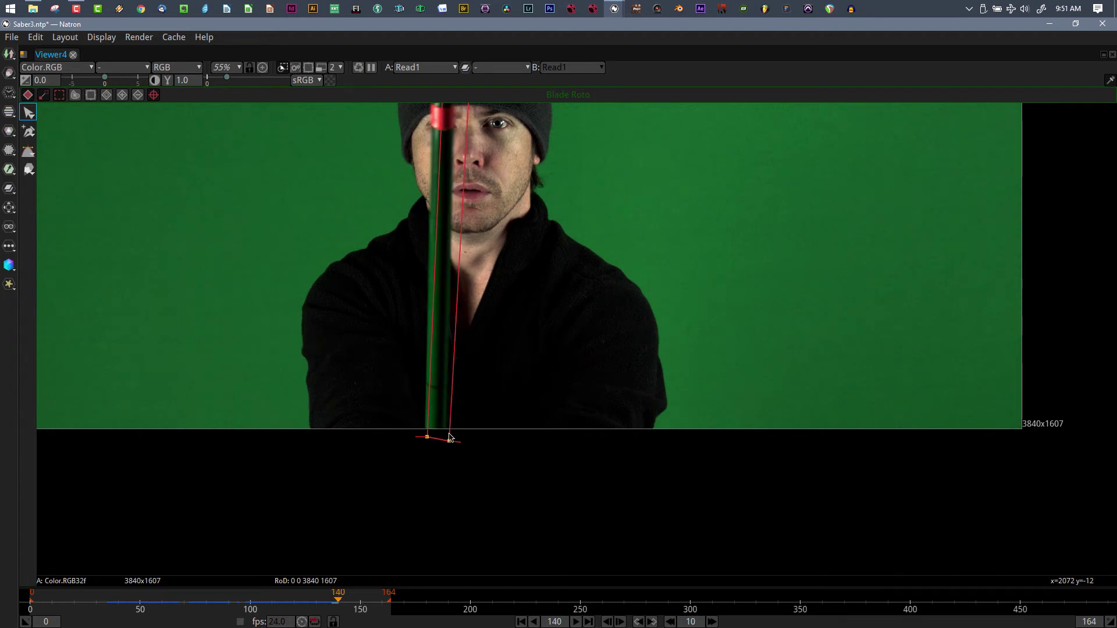
left_click_drag(426, 438, 445, 440)
scroll(531, 182, "up", 5)
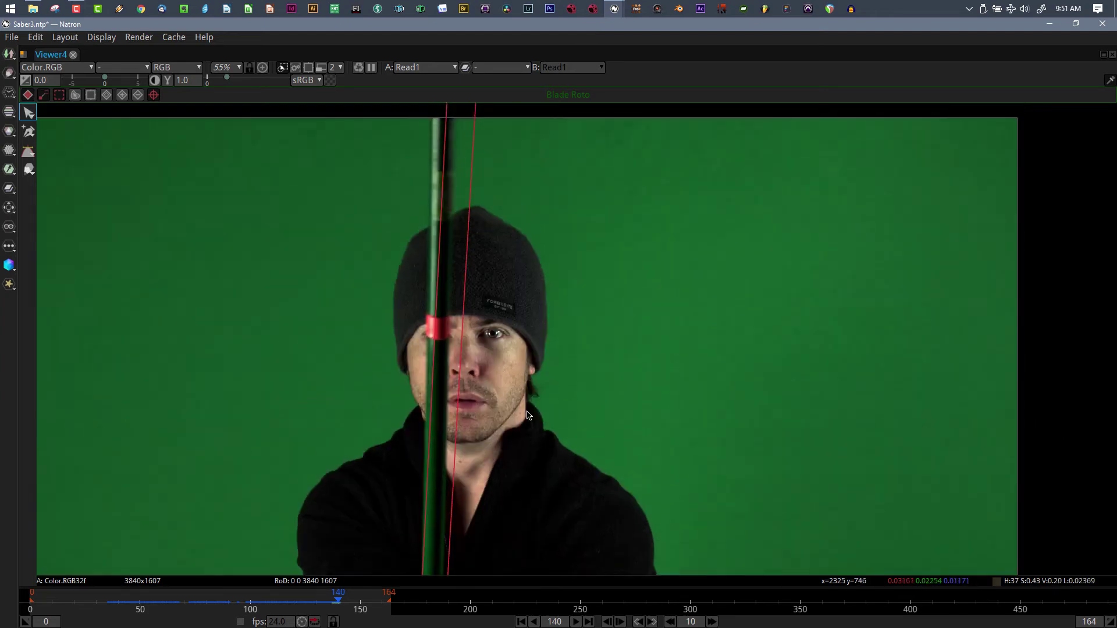
mouse_move(452, 196)
left_mouse_down()
mouse_move(432, 194)
mouse_move(458, 196)
left_mouse_up()
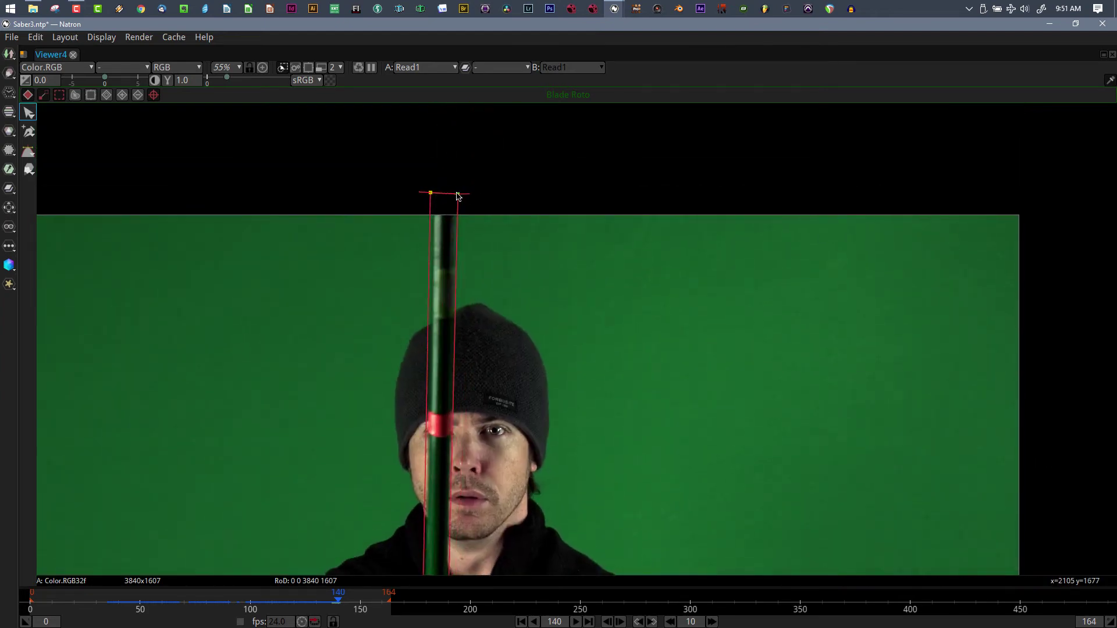
scroll(529, 416, "down", 2)
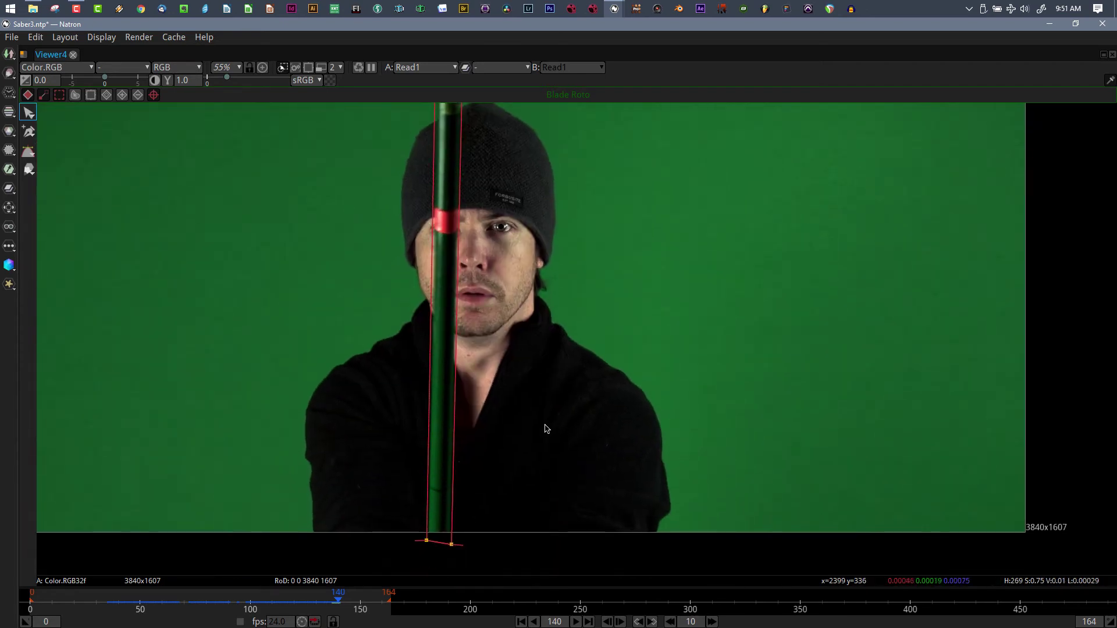
Fit the blade shape at frame 141, narrowing the hilt end below the image and shifting both tip corners above it to the blade's edges
key("Right")
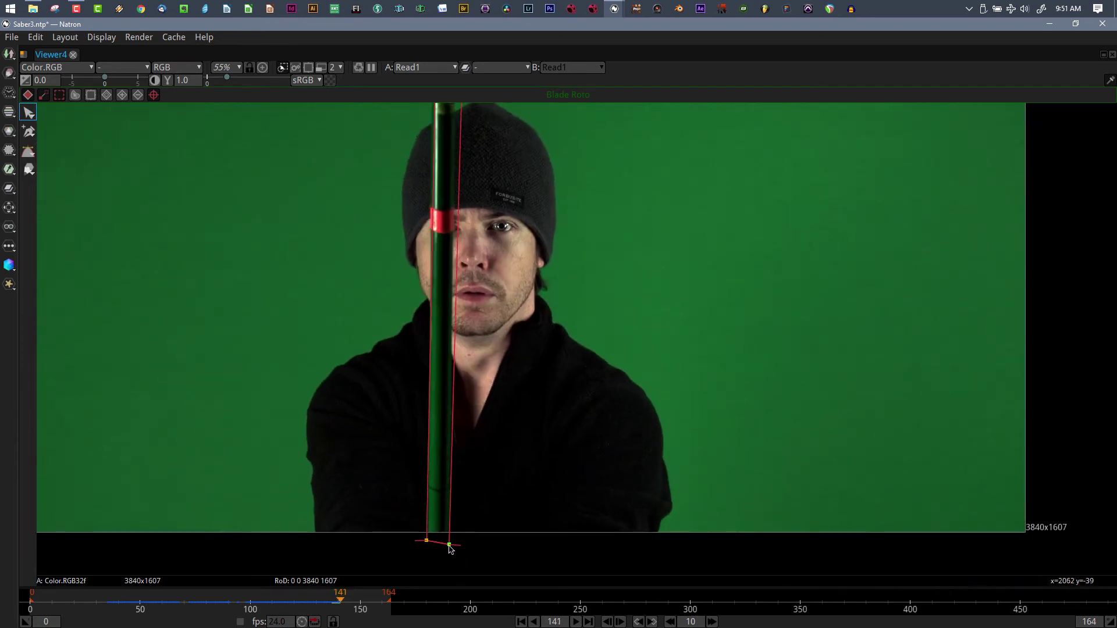
scroll(536, 192, "up", 3)
scroll(536, 332, "up", 3)
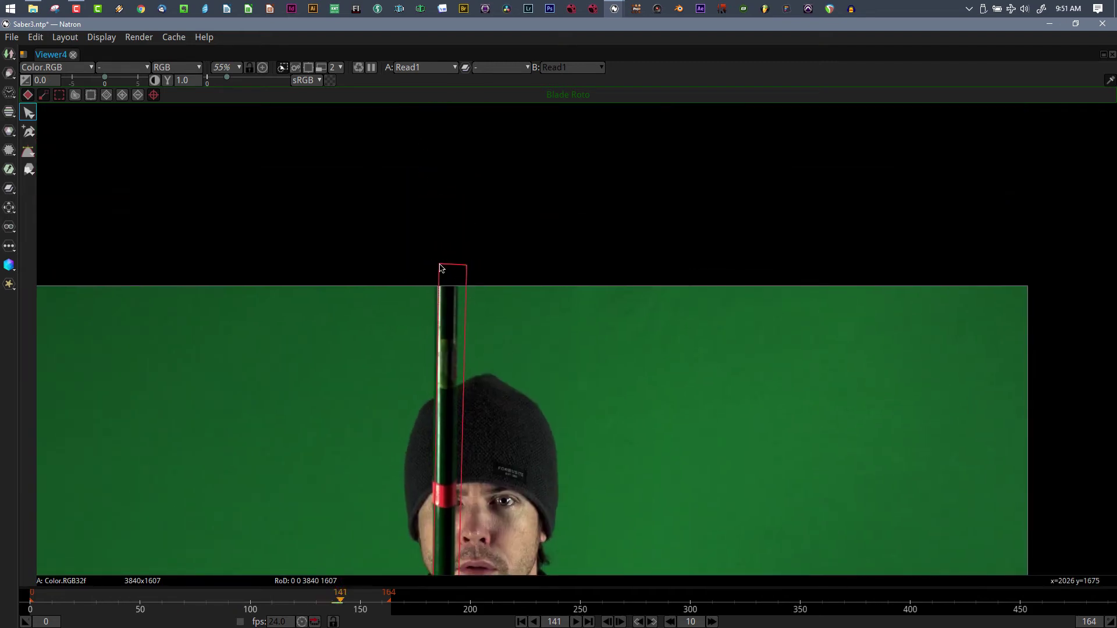
left_click_drag(441, 267, 458, 266)
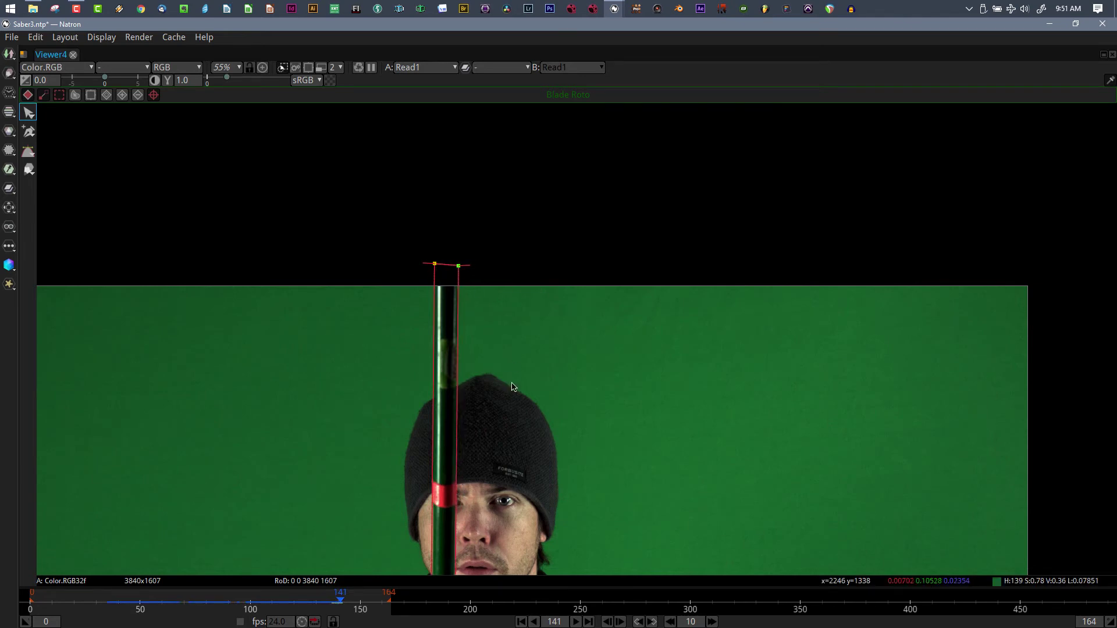
scroll(512, 387, "down", 4)
left_click_drag(549, 374, 539, 276)
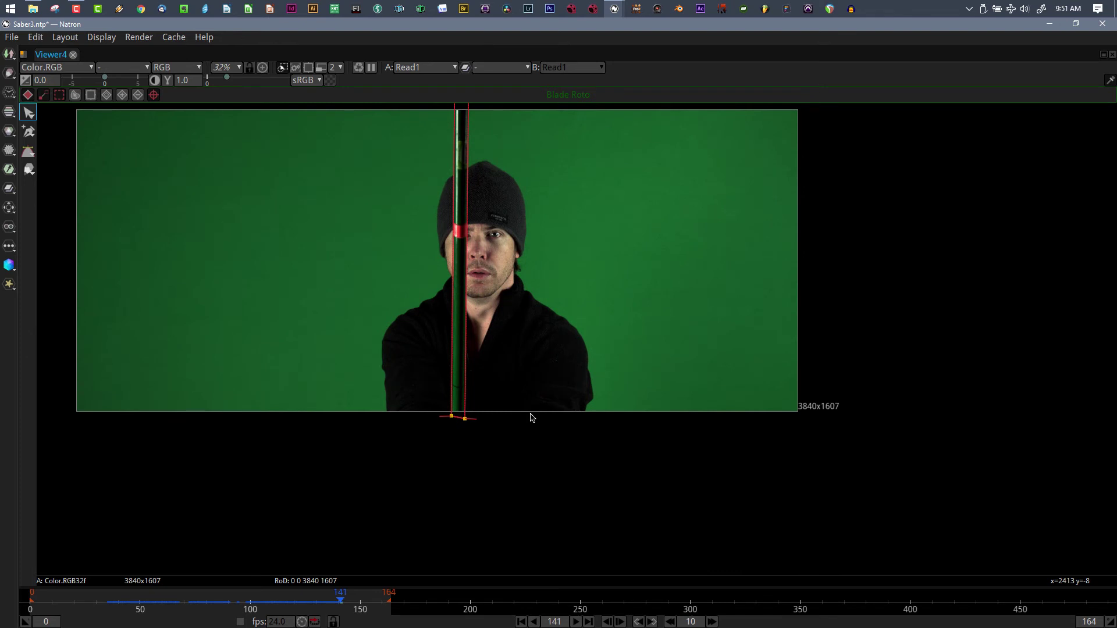
Fit the blade shape at frame 142 by nudging the tip corners above the image onto the blade's edges
key("Right")
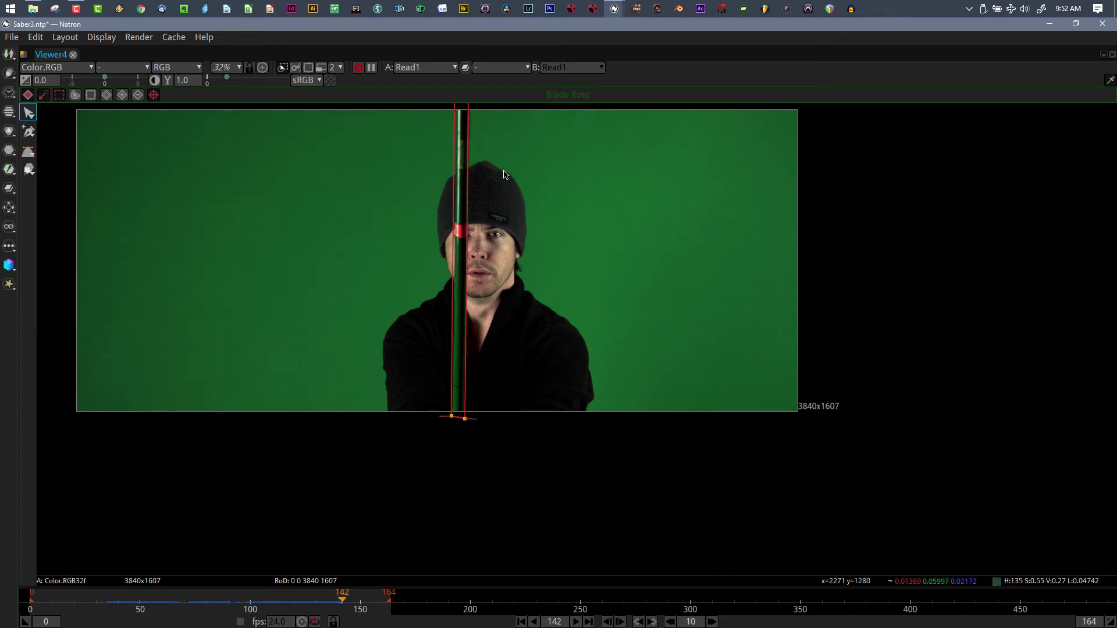
left_click_drag(508, 186, 507, 311)
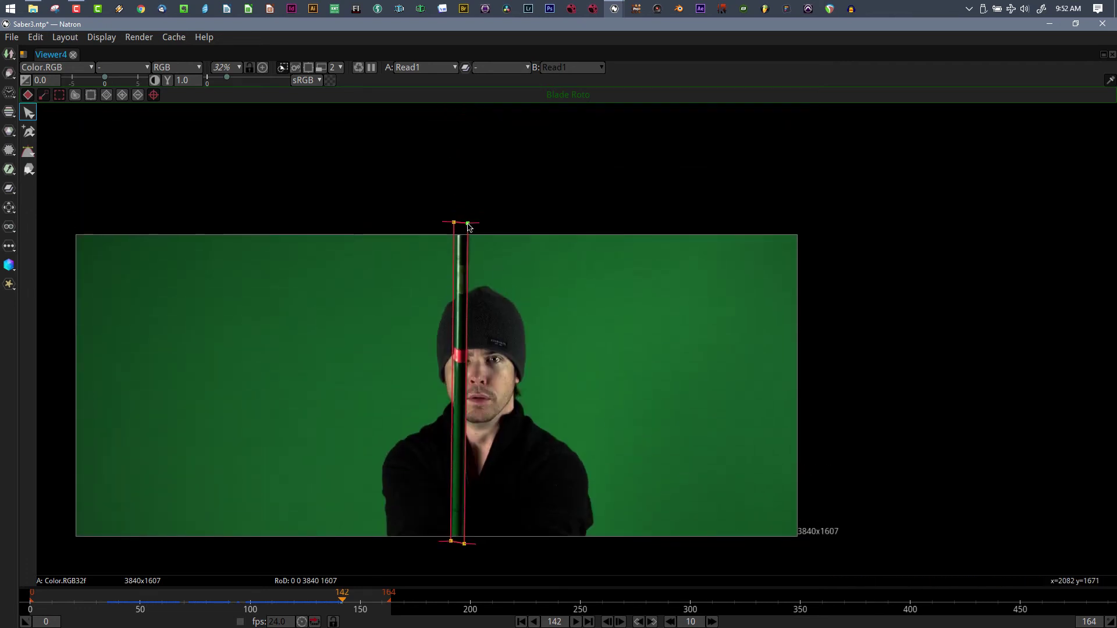
left_click_drag(469, 226, 458, 225)
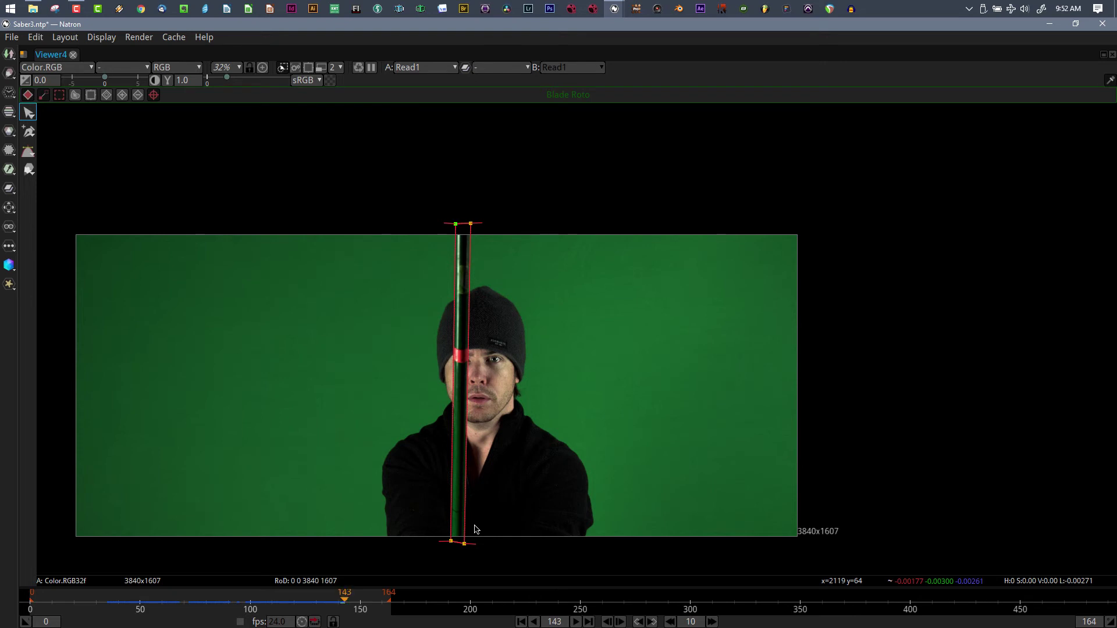
Fit the blade shape at frame 143, aligning the tip corners with the leaning blade and tightening the hilt corners below the image
scroll(468, 374, "up", 4)
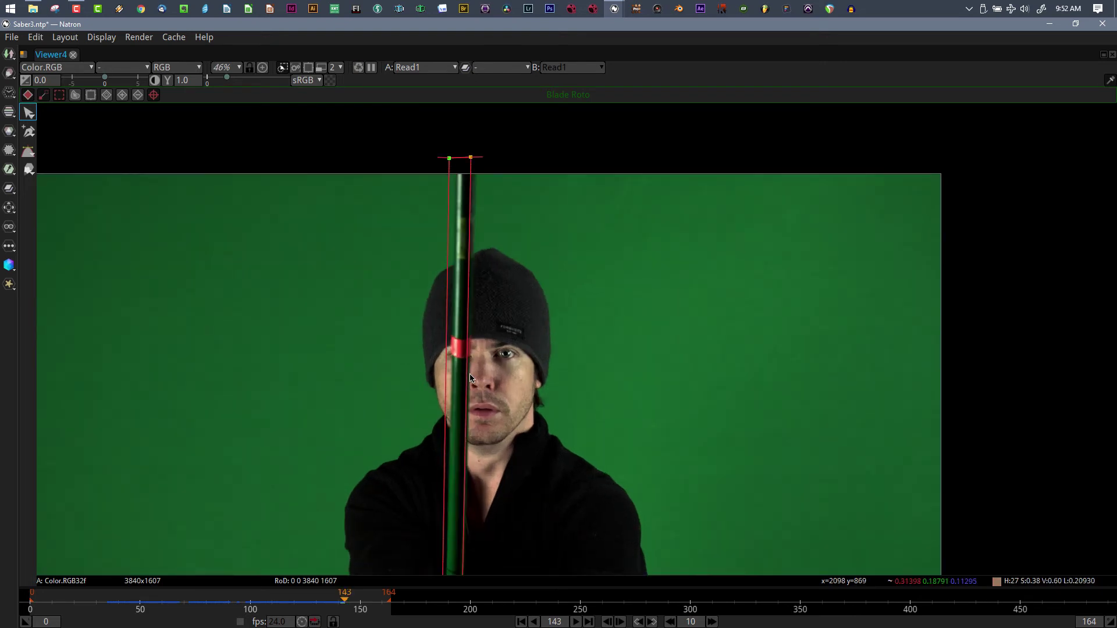
left_click_drag(470, 158, 456, 160)
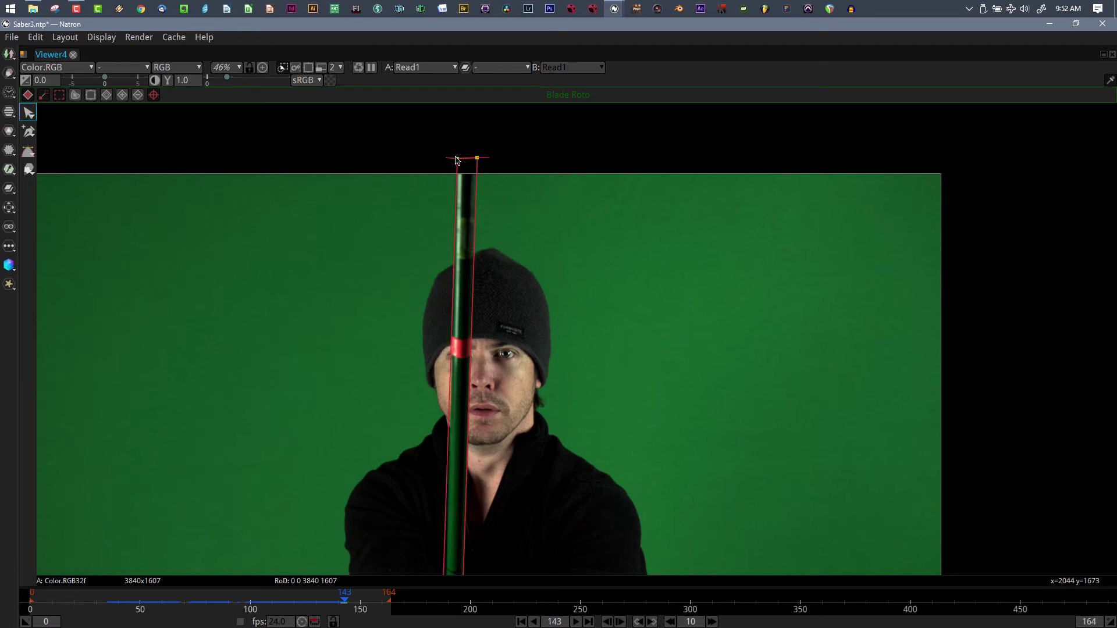
left_click_drag(571, 306, 571, 133)
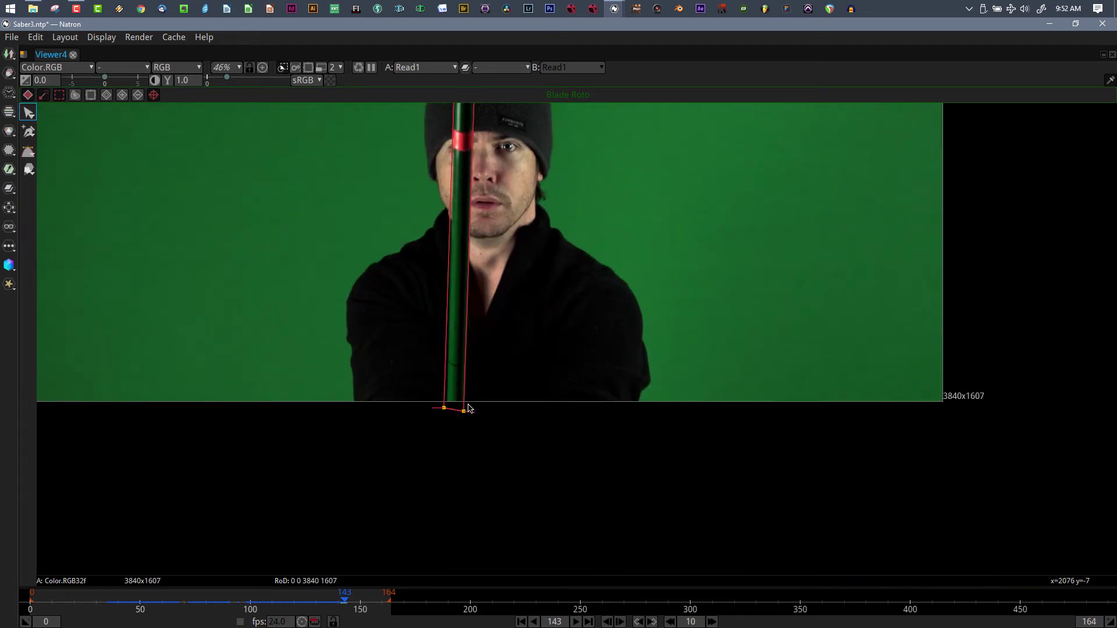
left_click_drag(463, 412, 446, 410)
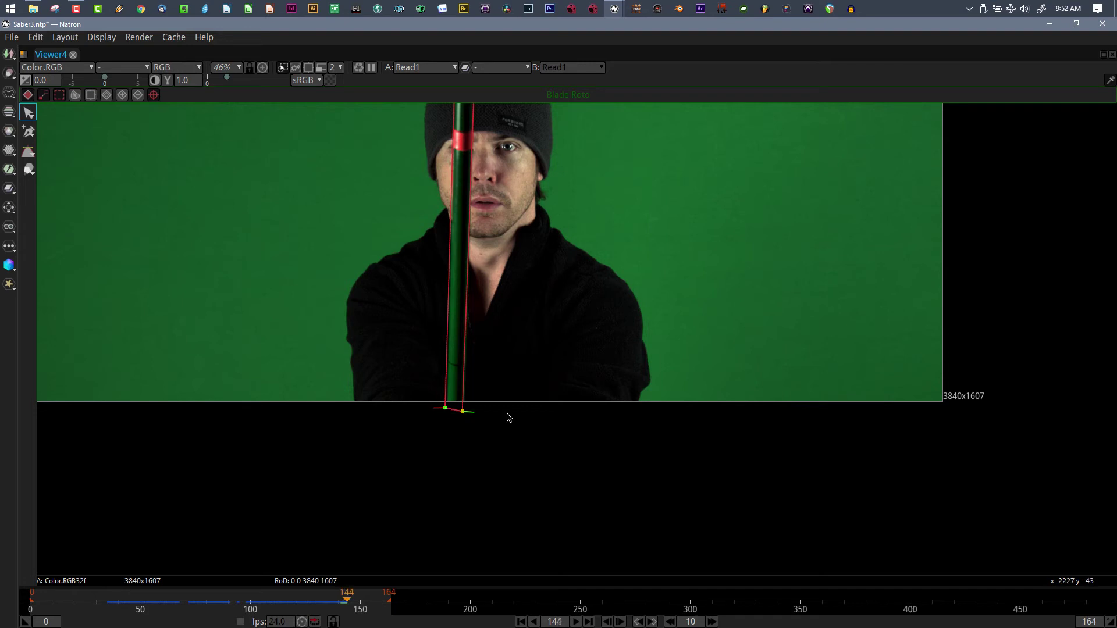
left_click_drag(511, 392, 511, 576)
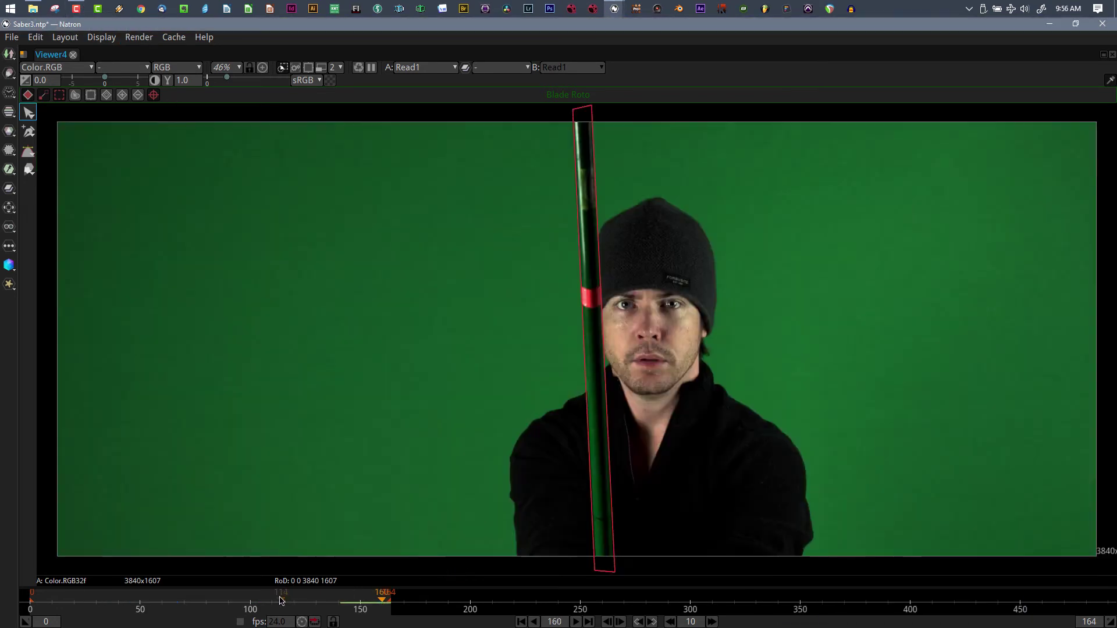
Scrub the timeline from the start of the shot to frame 125 and examine how the blade shape follows the motion blur
left_click_drag(255, 610, 418, 612)
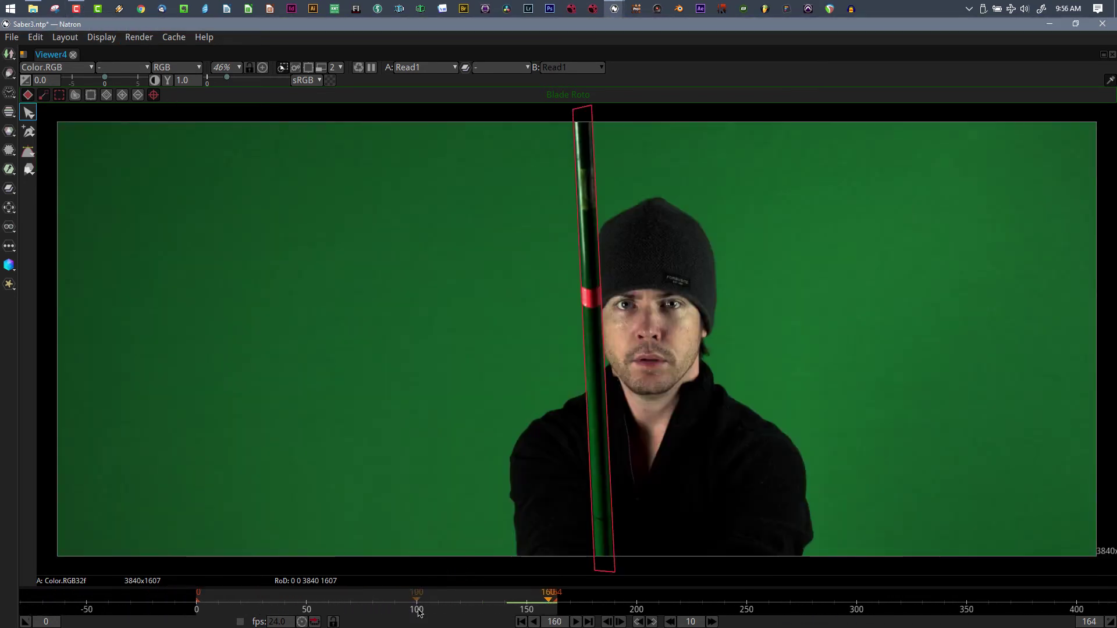
left_click_drag(221, 599, 253, 600)
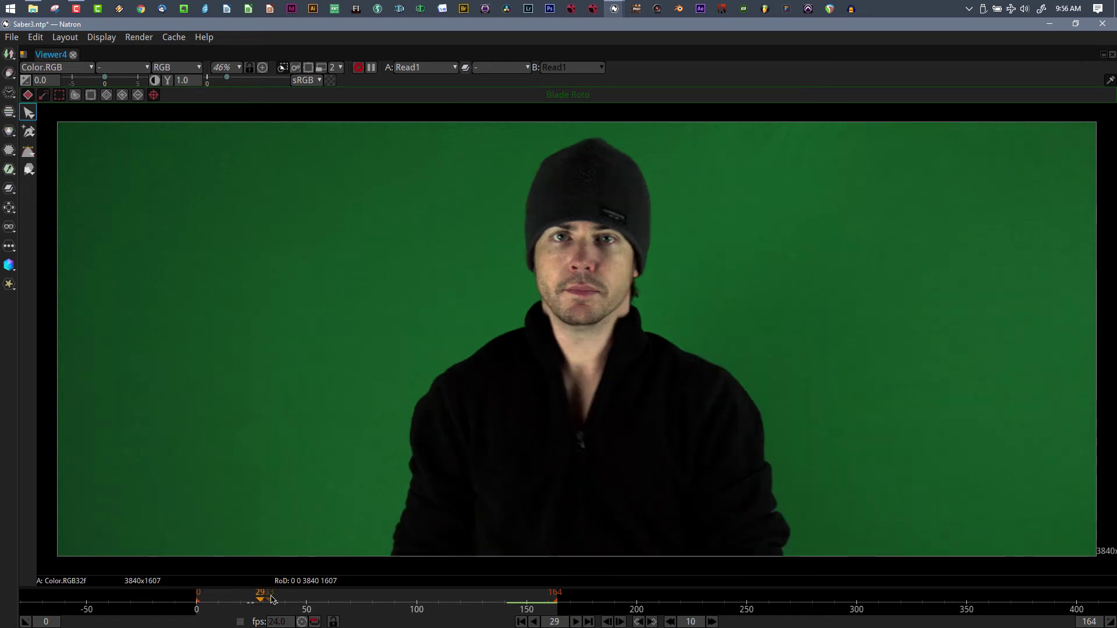
left_click_drag(272, 599, 284, 599)
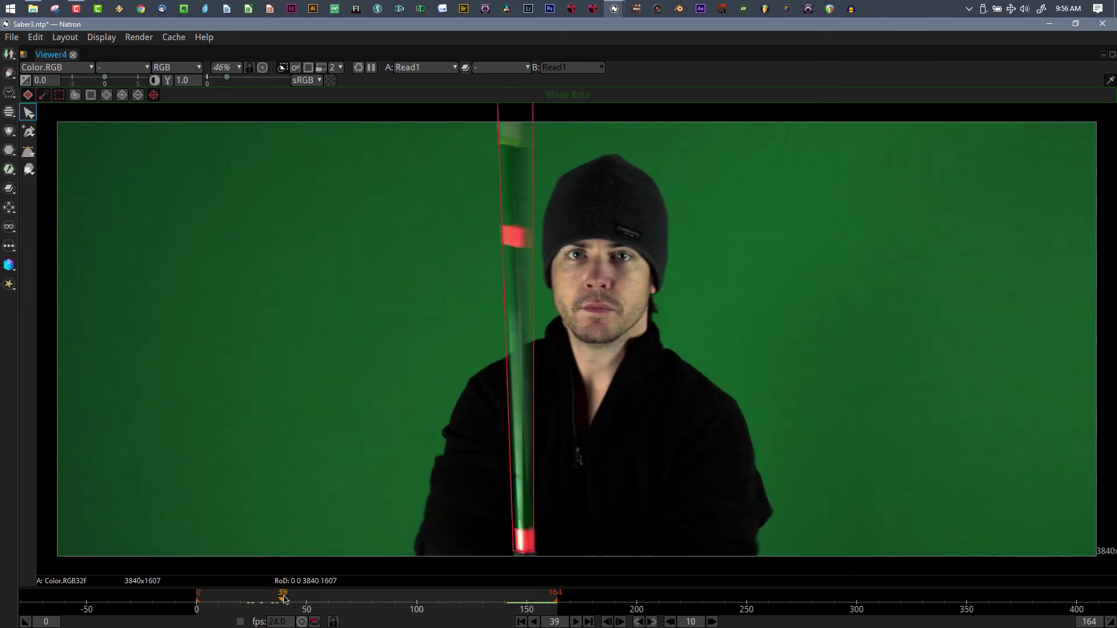
left_click_drag(283, 599, 307, 600)
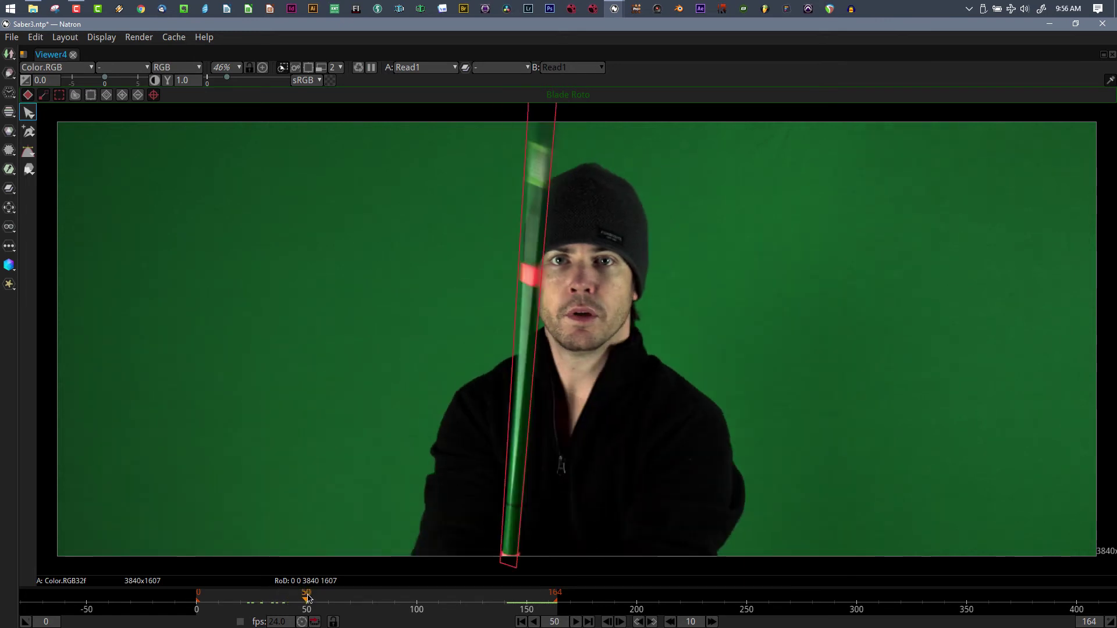
left_click(359, 597)
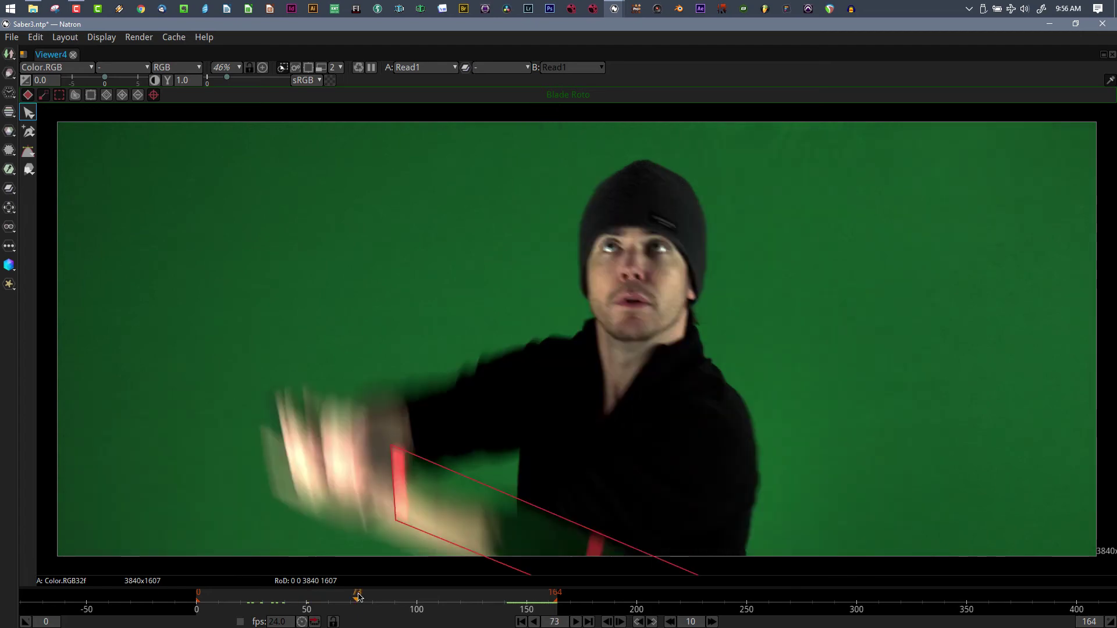
left_click(384, 597)
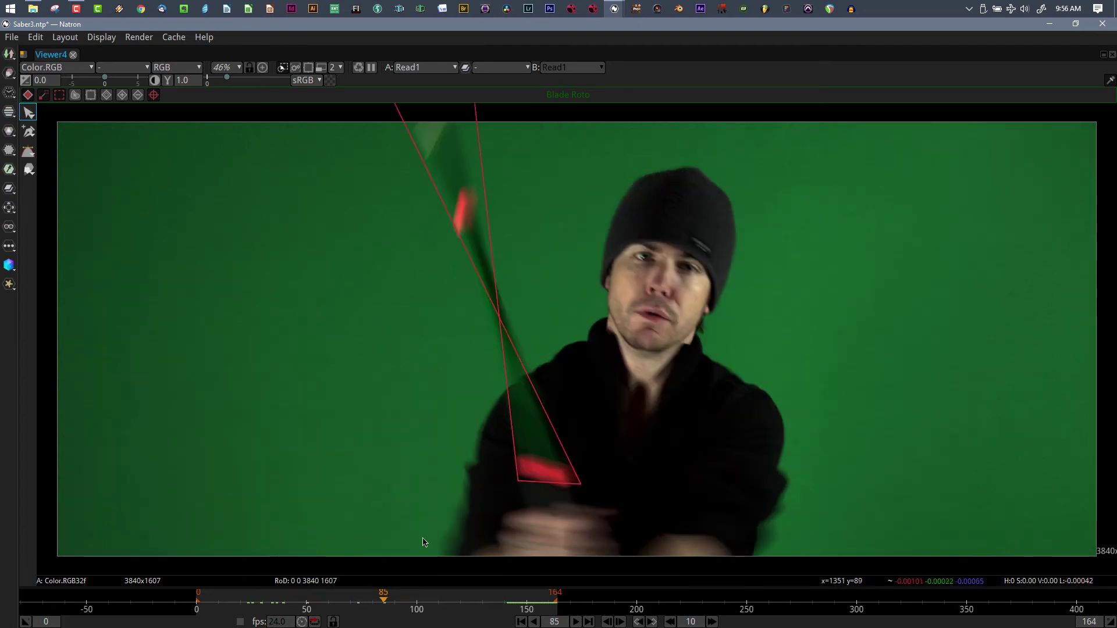
left_click(407, 597)
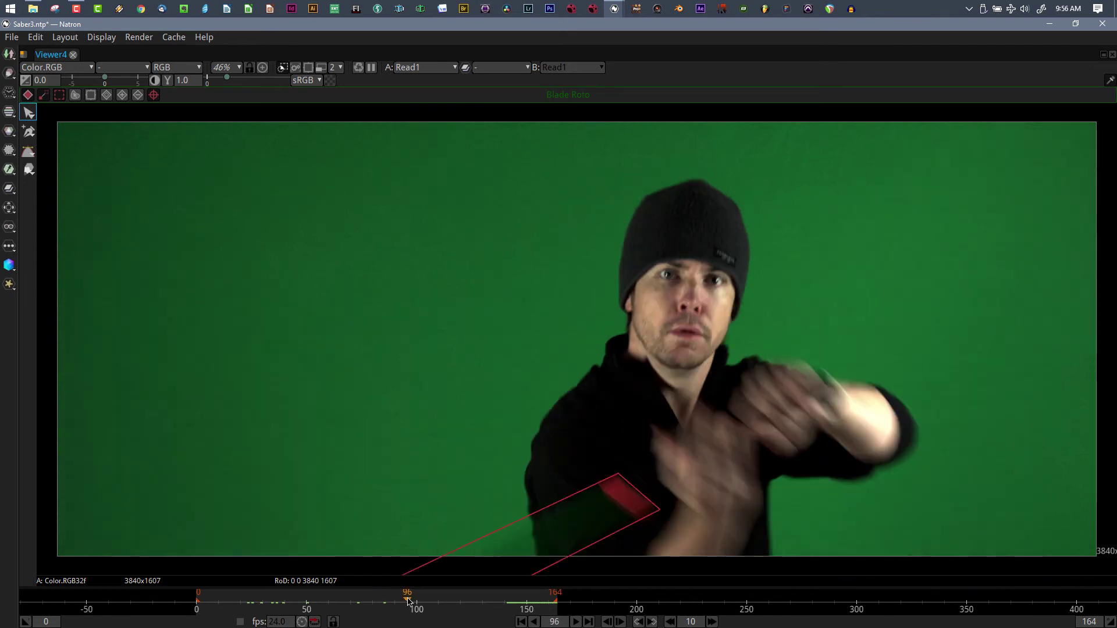
left_click(437, 598)
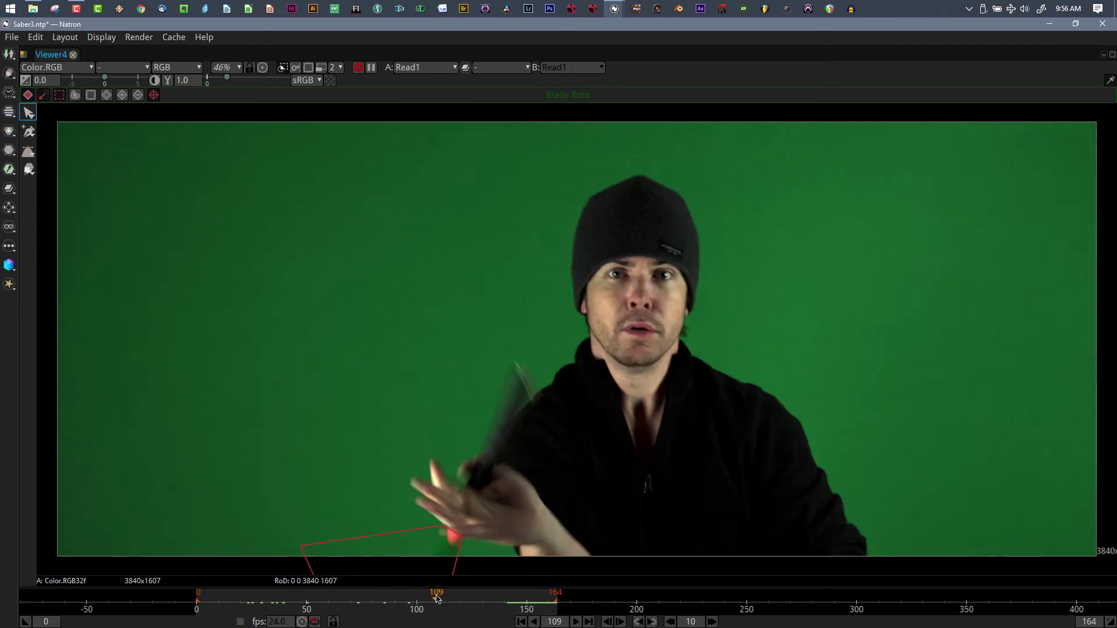
left_click(471, 599)
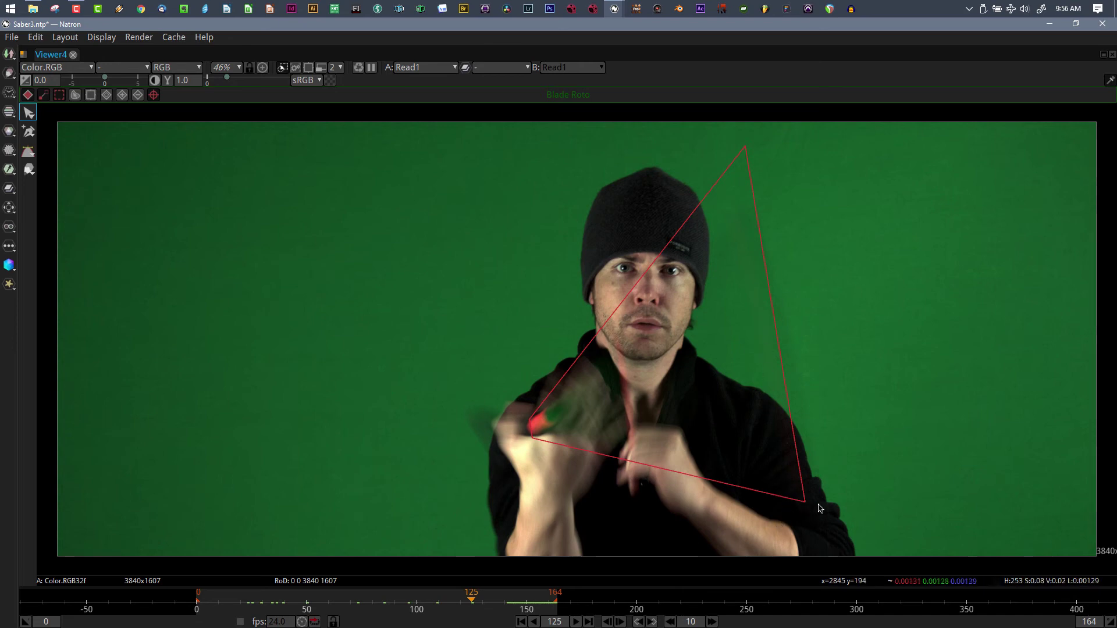
Extend the blade shape's lower tip corner outward over the blur at frame 125 and check the fit through frame 128
left_click_drag(803, 505, 820, 512)
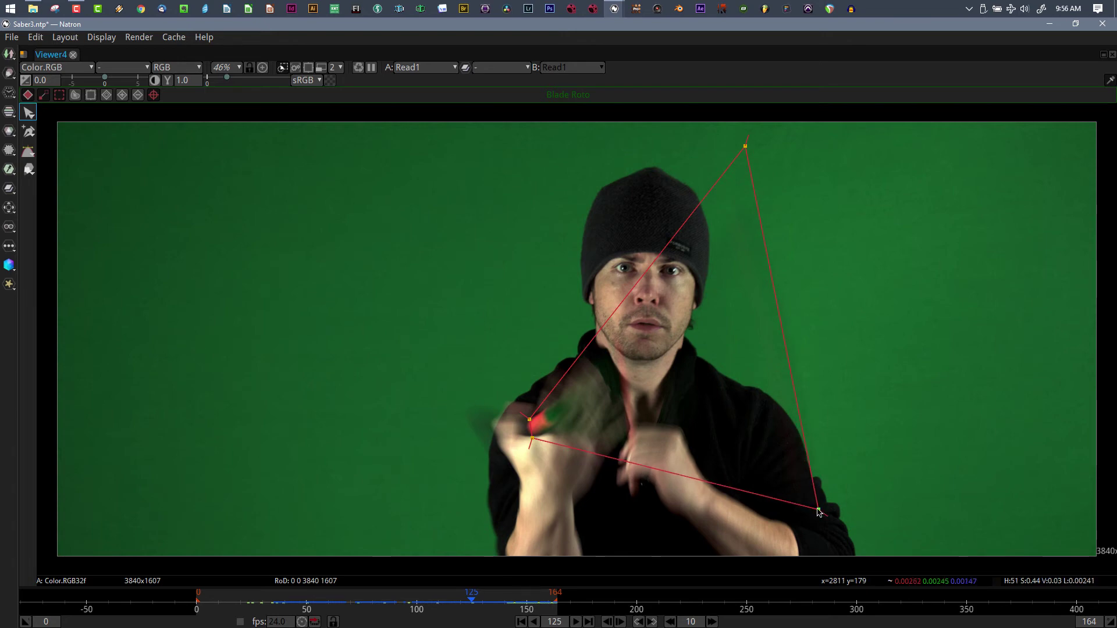
key("Right")
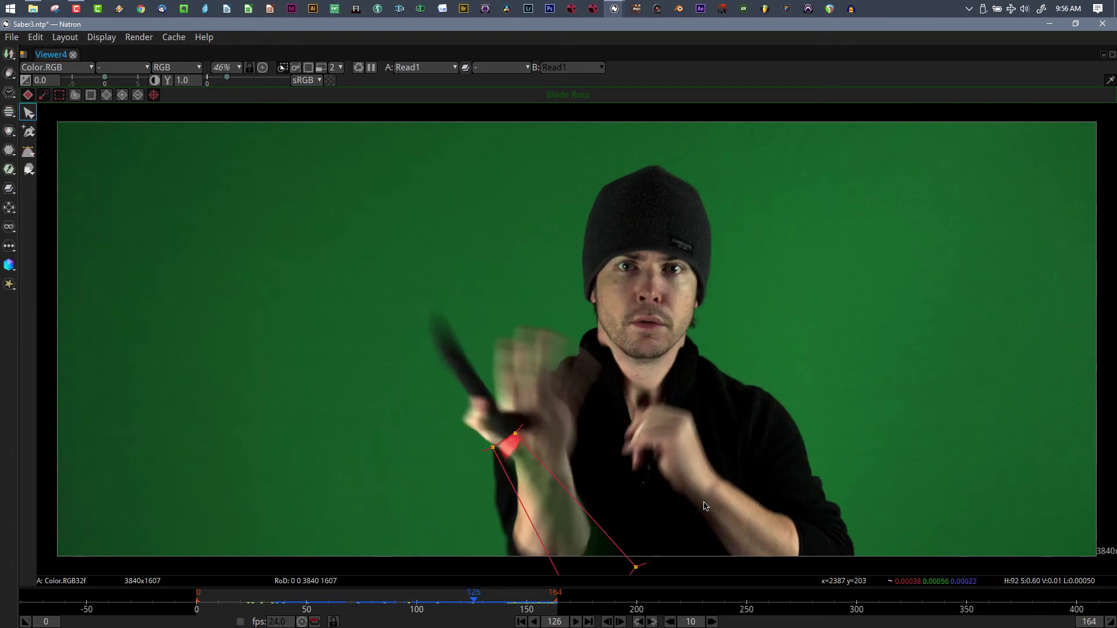
key("Right")
key("Right")
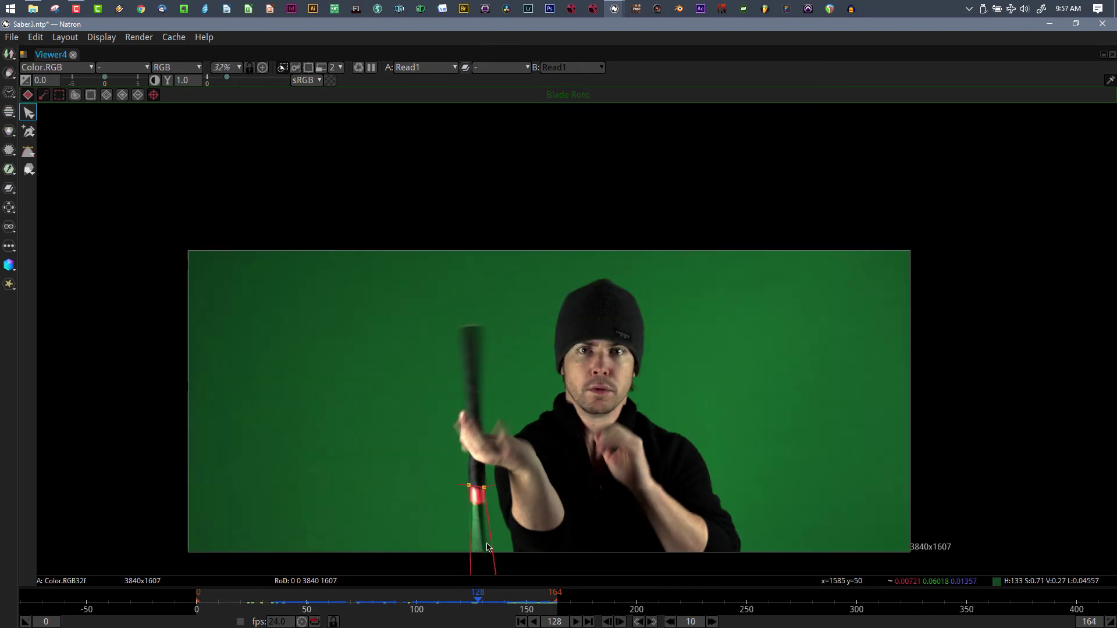
scroll(487, 544, "down", 2)
scroll(486, 546, "up", 1)
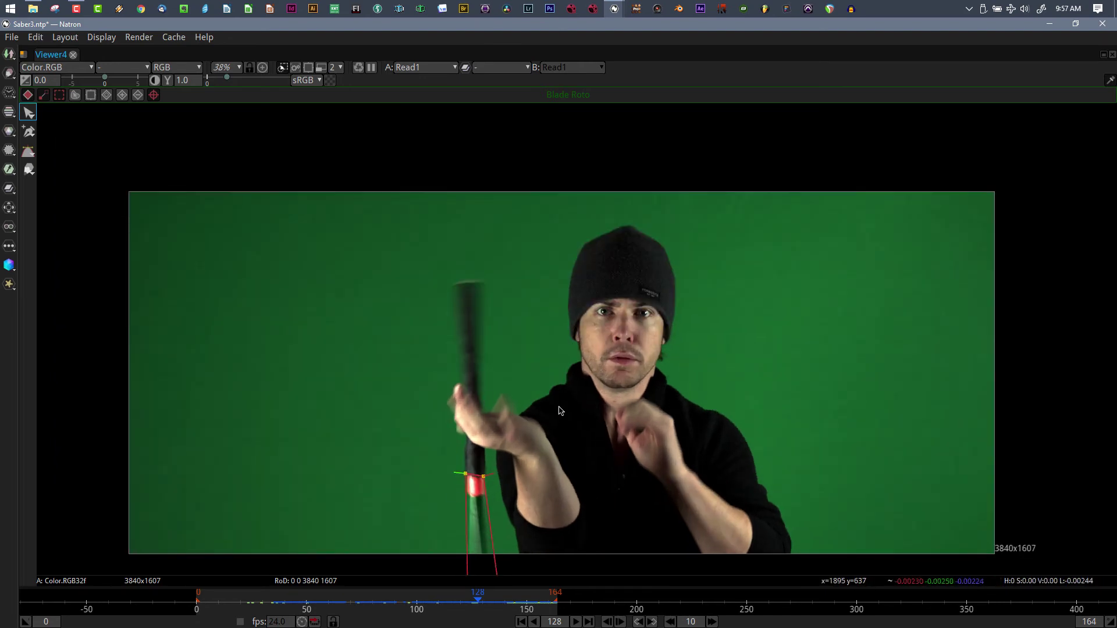
Restore the full workspace layout, fit the image in the viewer, and move the Blade Roto node closer to Merge1 in the node graph
key("space")
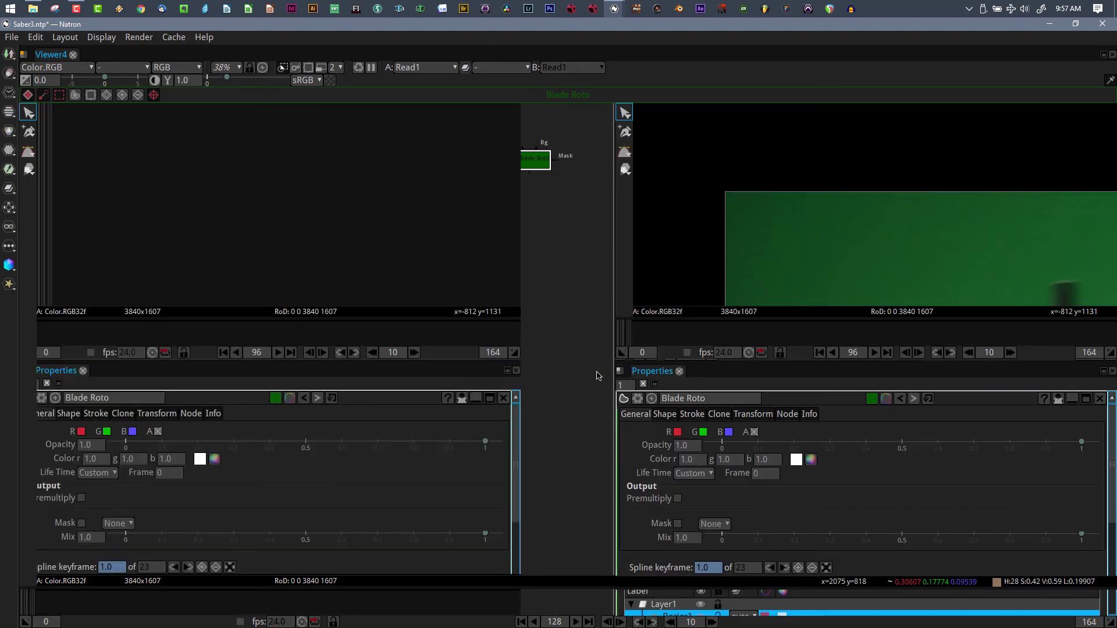
left_click(726, 250)
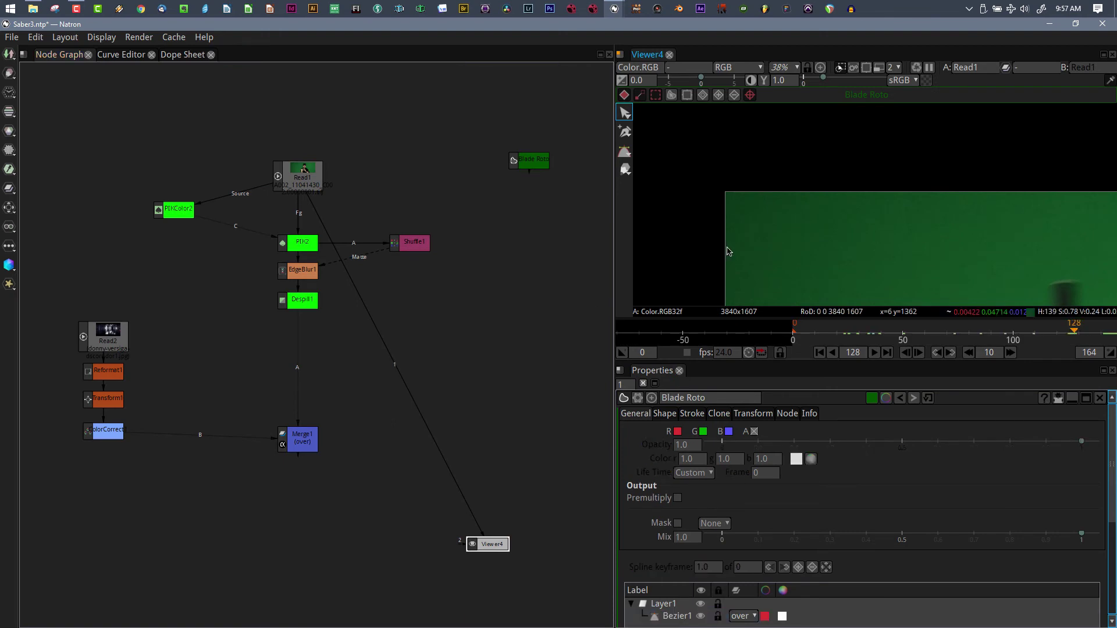
key("f")
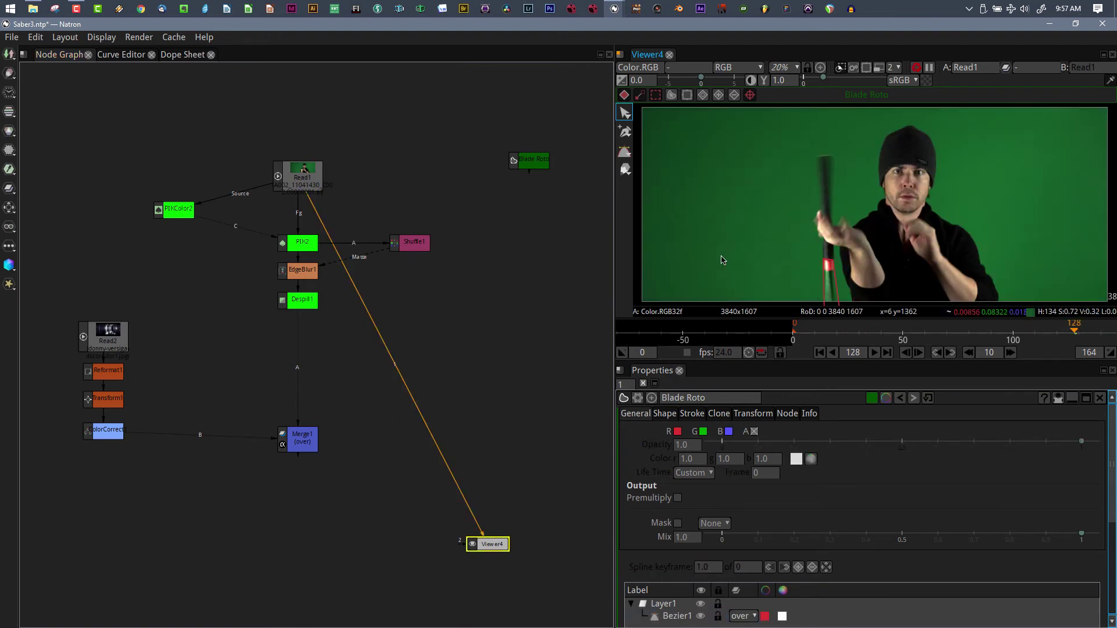
left_click(312, 445)
left_click_drag(527, 160, 531, 376)
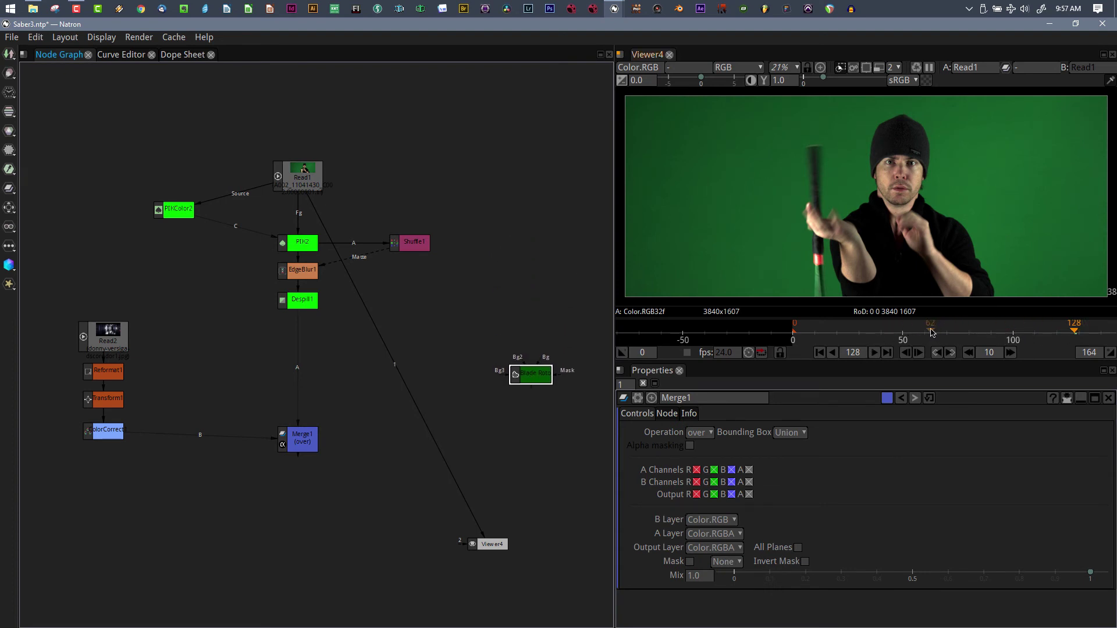
left_click(1003, 329)
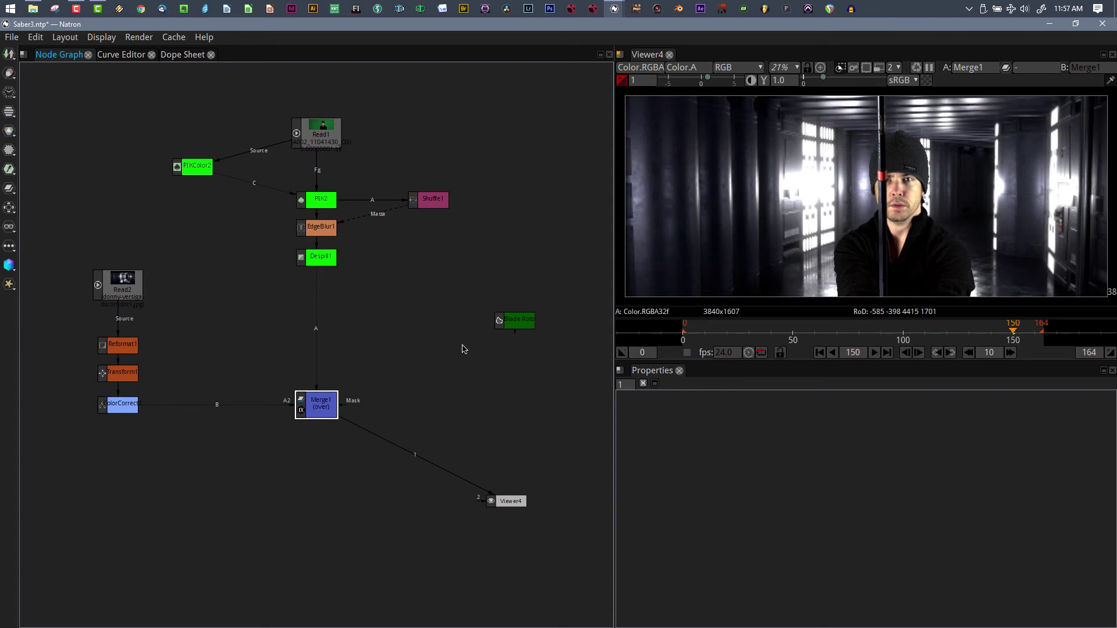
left_click_drag(513, 321, 460, 328)
Add a Constant node to the node graph and place it directly above the Blade Roto node
left_click(454, 278)
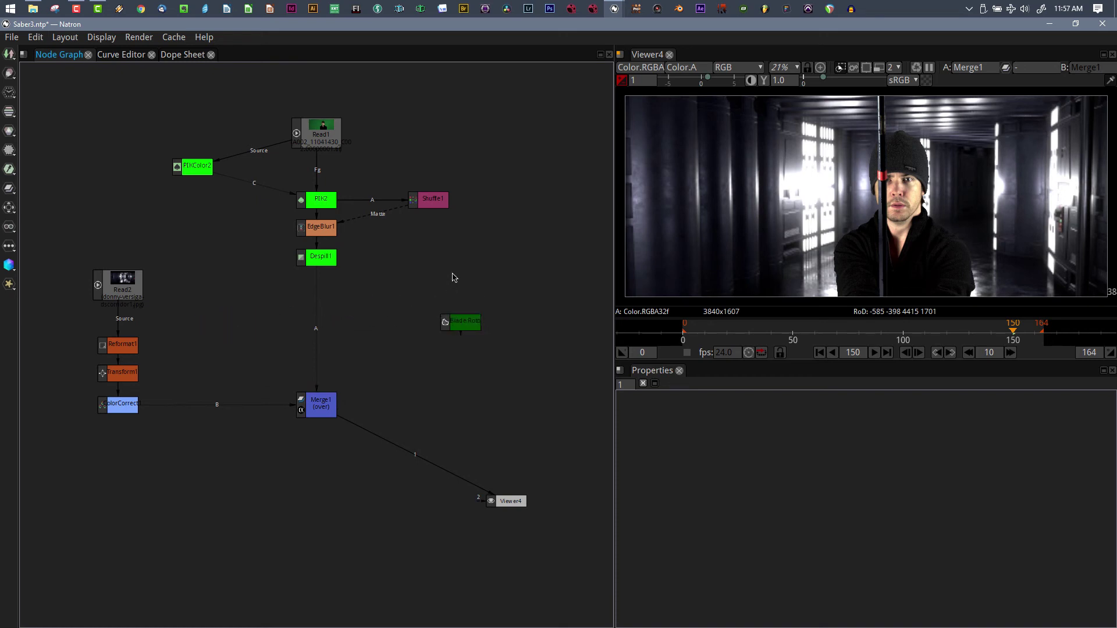
key("Tab")
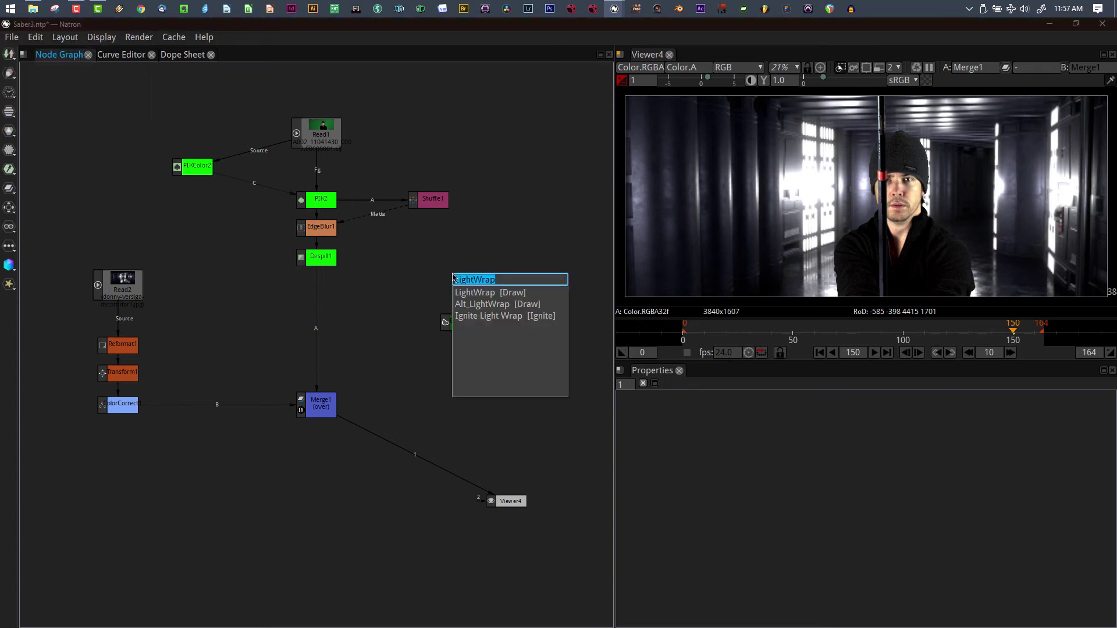
type("sol")
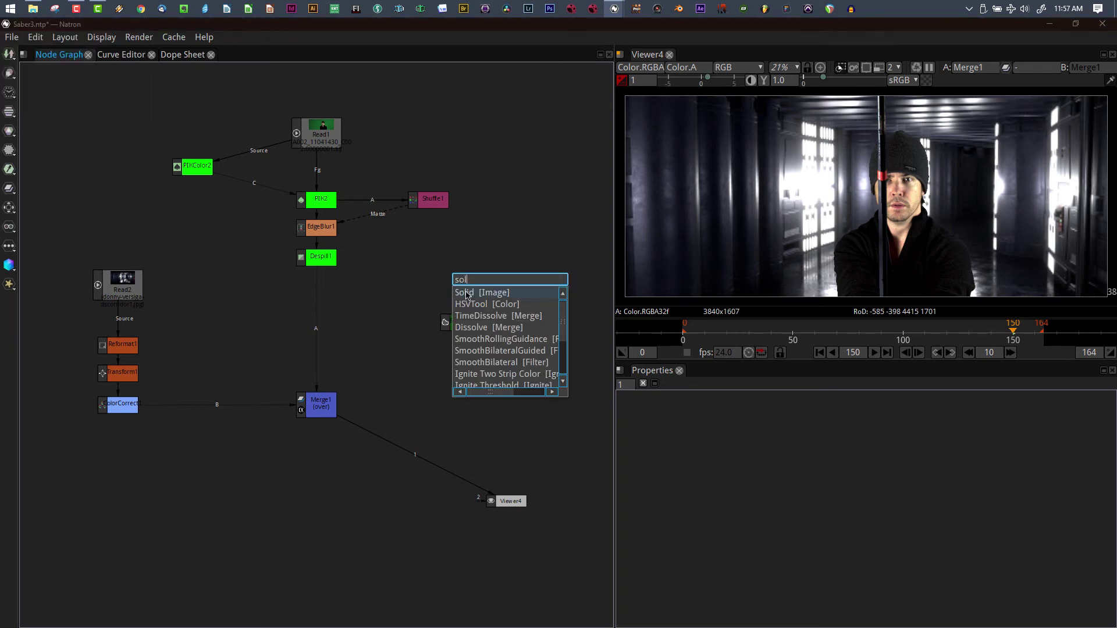
key("BackSpace")
key("BackSpace")
key("BackSpace")
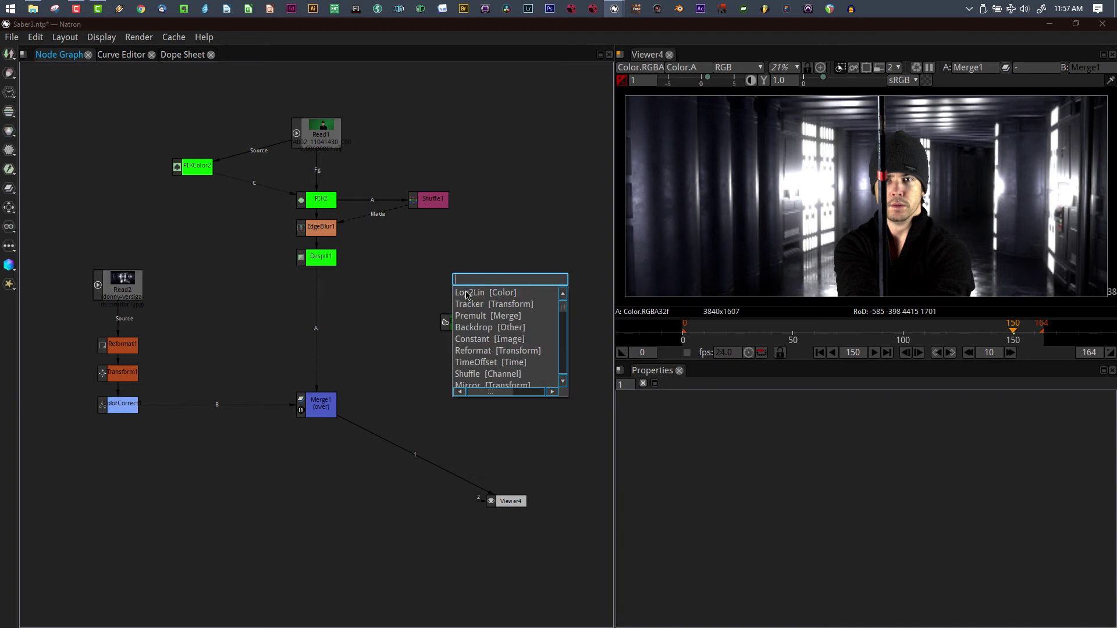
type("cons")
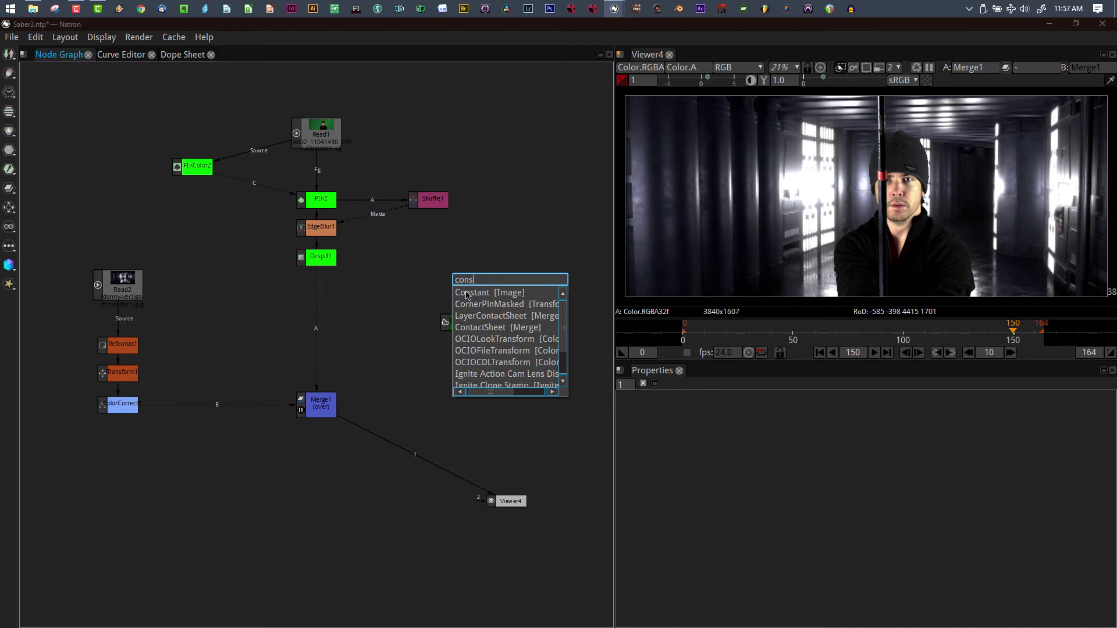
left_click(468, 293)
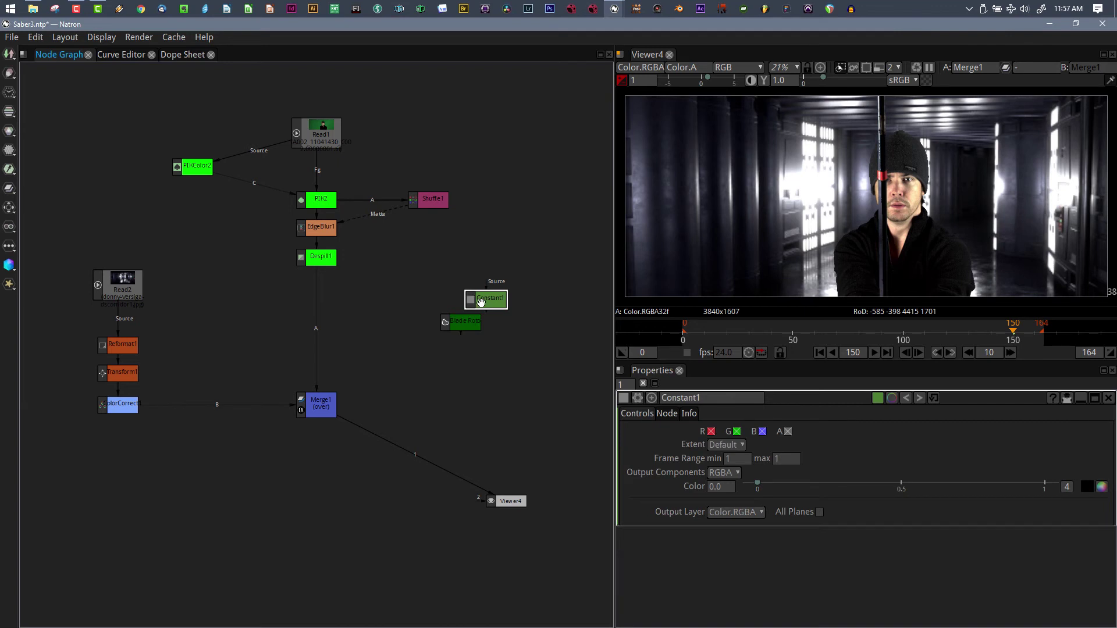
left_click_drag(481, 302, 455, 290)
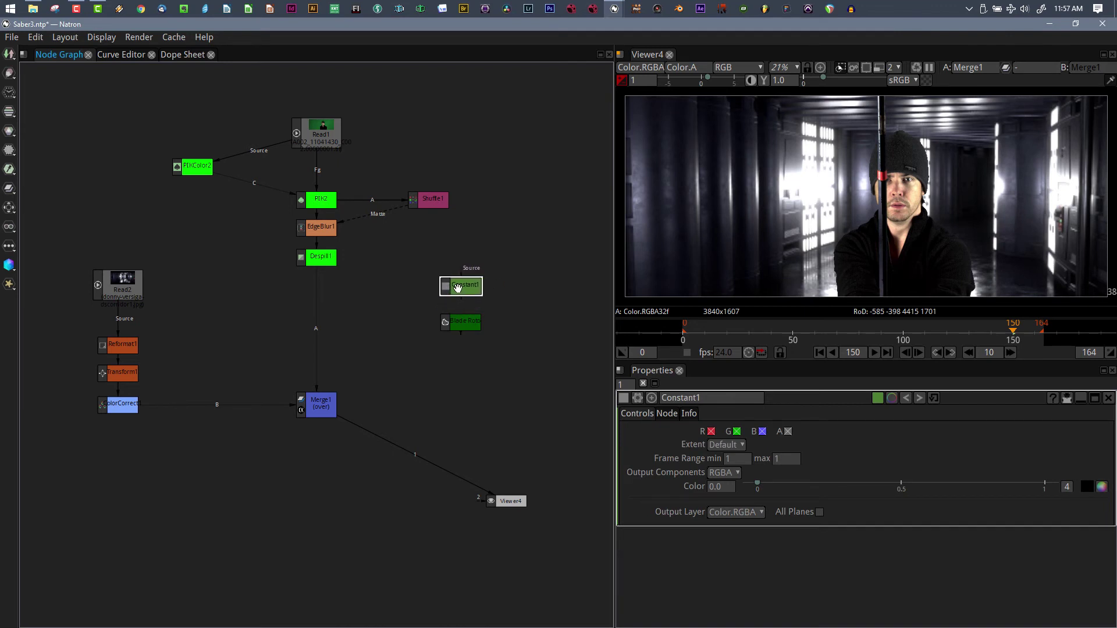
Rename the Constant node Core, set its color to pure white, and view its output
double_click(707, 398)
type("Core")
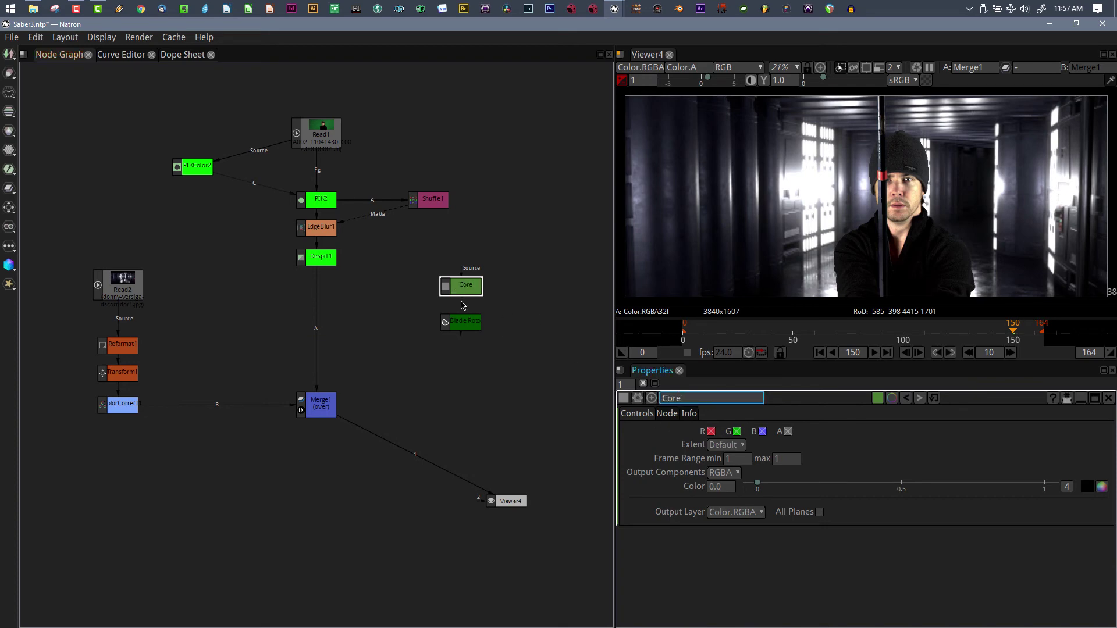
left_click(1101, 487)
left_click_drag(701, 335, 690, 245)
left_click(662, 430)
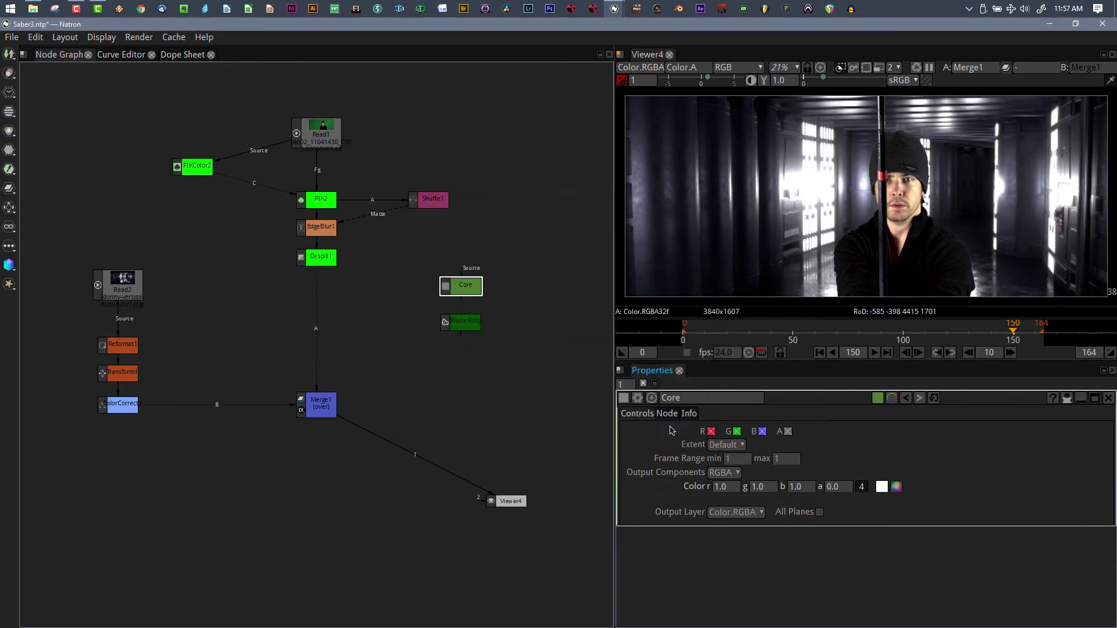
key("1")
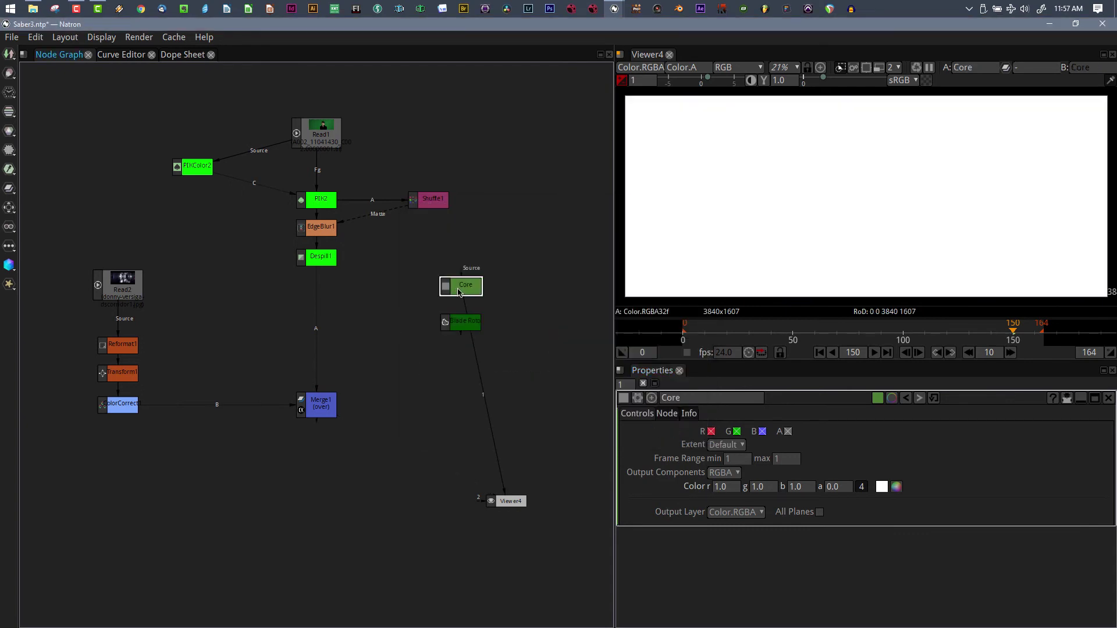
Connect Blade Roto's background input to Core, view its output, and enable Premultiply so the white is limited to the blade shape
mouse_move(457, 321)
left_mouse_down()
mouse_move(435, 319)
mouse_move(459, 336)
mouse_move(464, 326)
left_mouse_up()
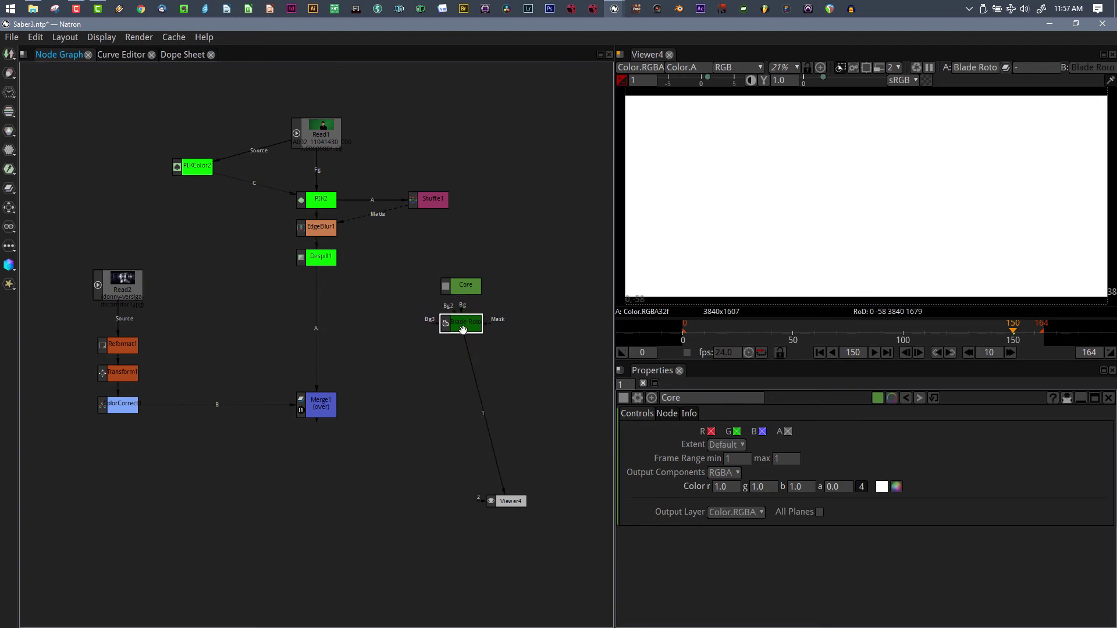
double_click(459, 317)
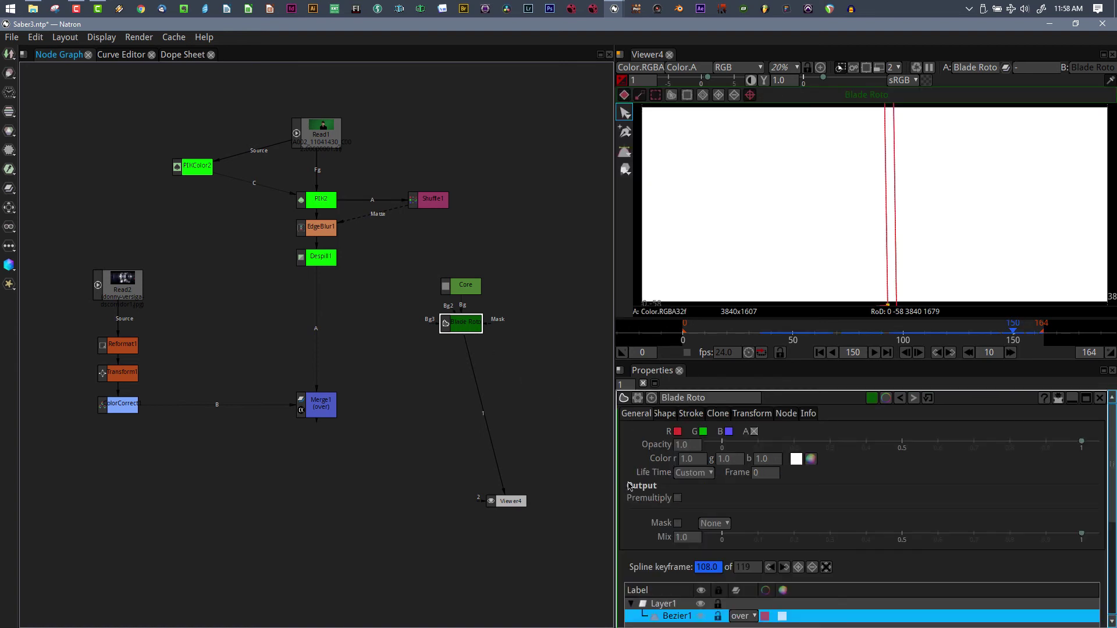
left_click(678, 499)
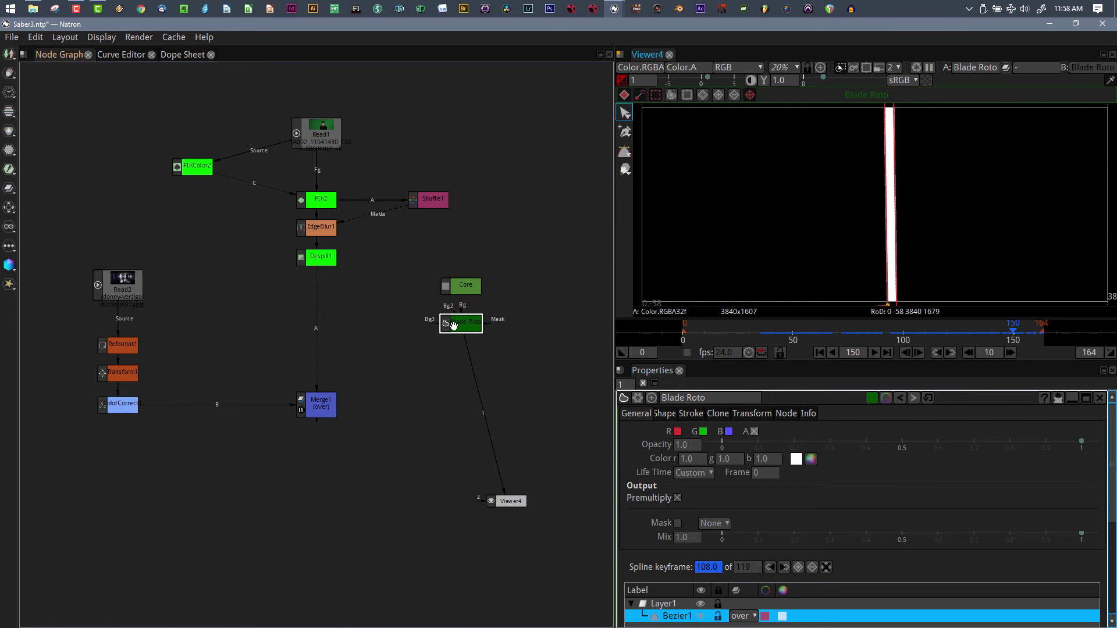
Add a Merge node fed by Blade Roto, insert it between the despill node and Merge1, and view Merge1
key("m")
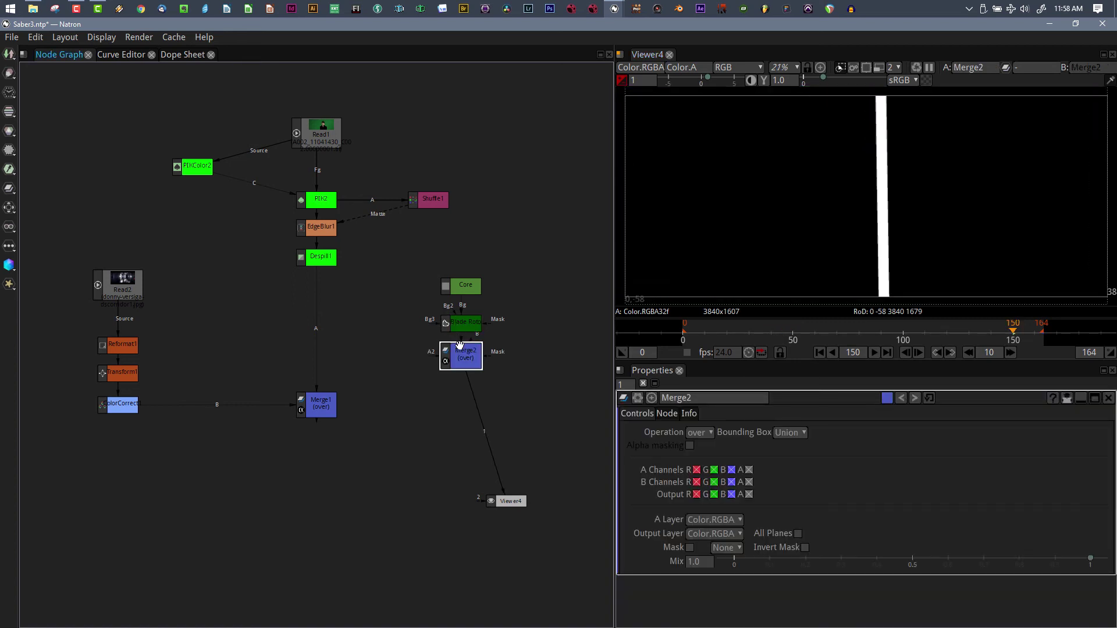
left_click_drag(461, 355, 318, 355)
left_click(315, 409)
key("1")
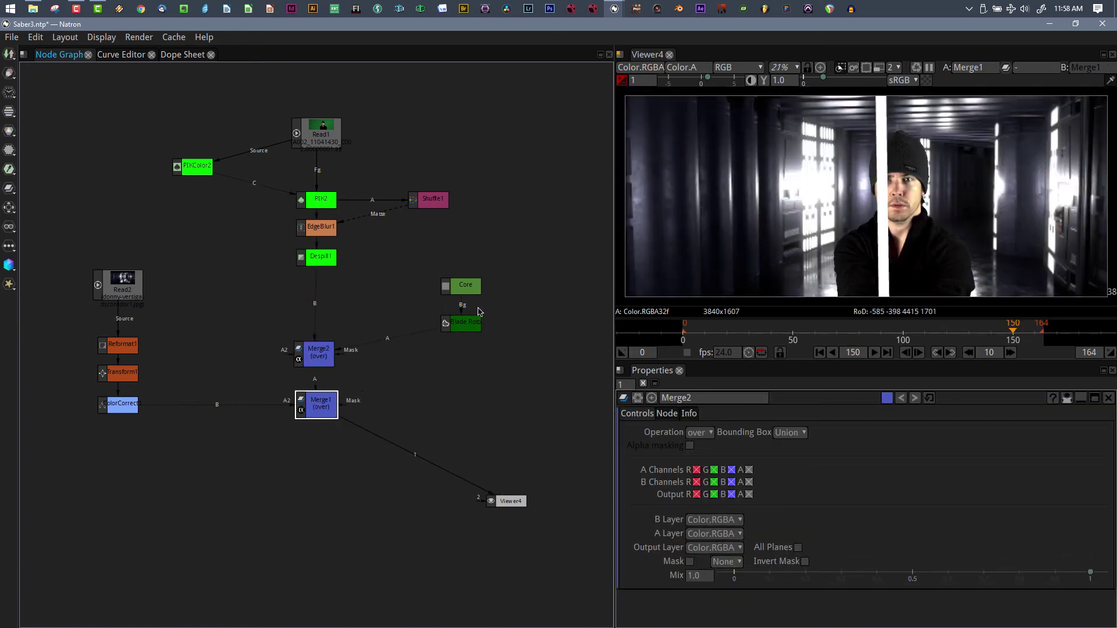
left_click_drag(318, 354, 320, 335)
Disable and re-enable the Core node to compare the composite with and without the white blade
left_click(465, 285)
key("d")
key("s")
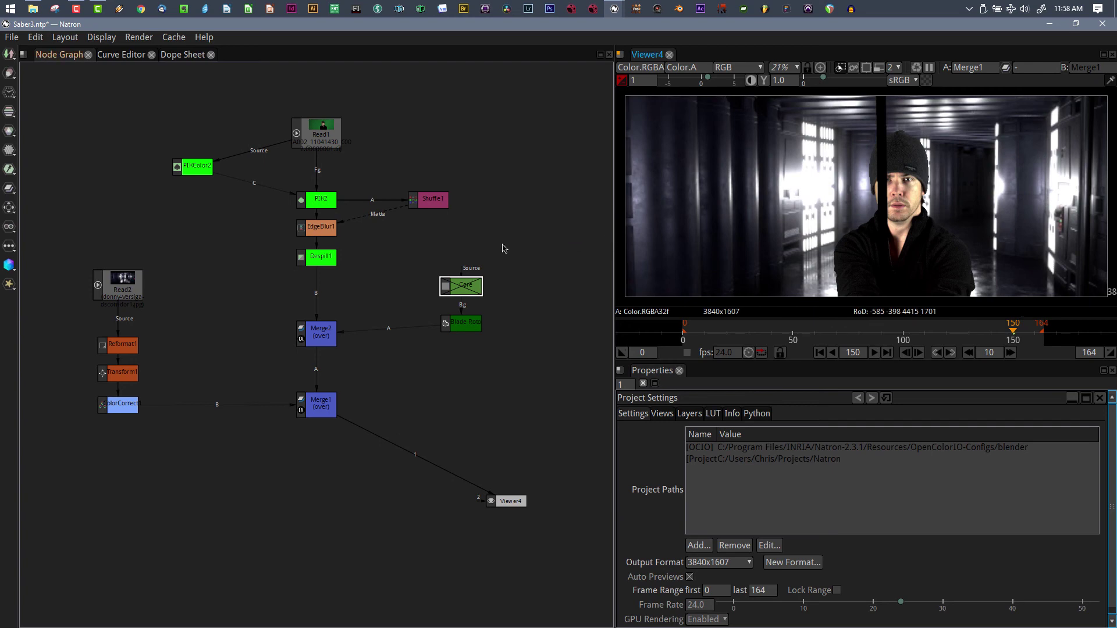
key("d")
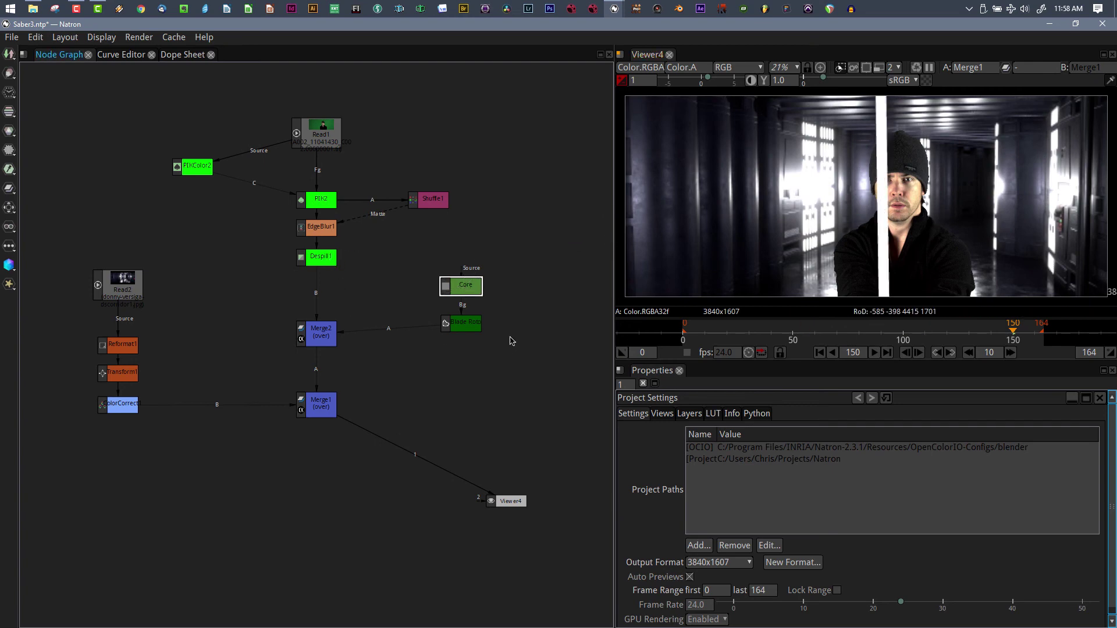
Insert a Glow node between Blade Roto and the new Merge2 node
left_click_drag(469, 325, 469, 322)
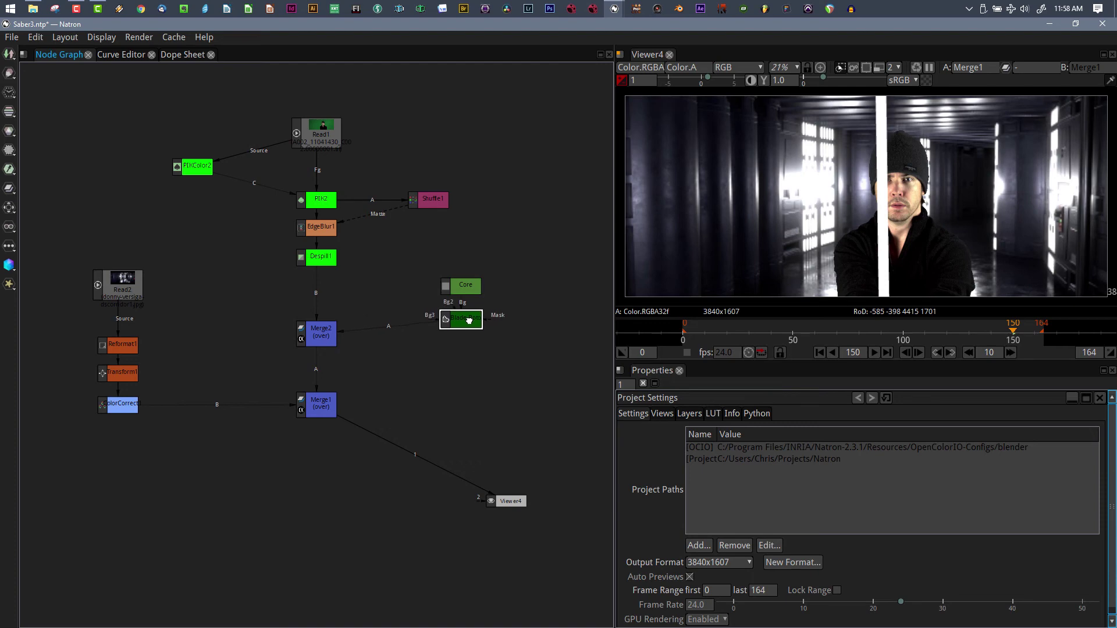
key("Tab")
type("l")
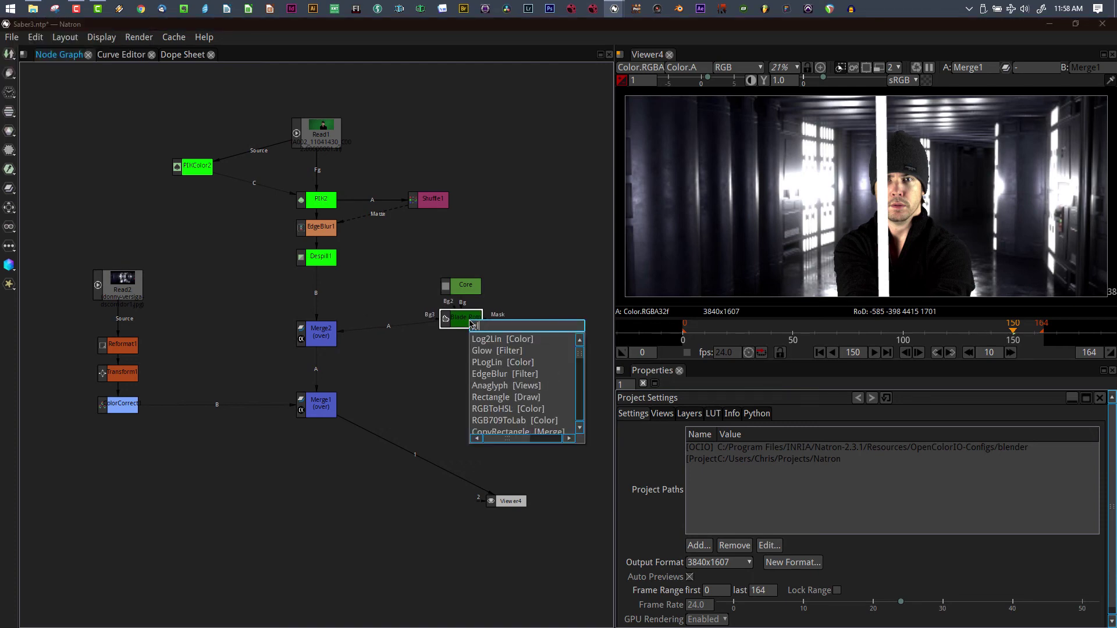
left_click(497, 355)
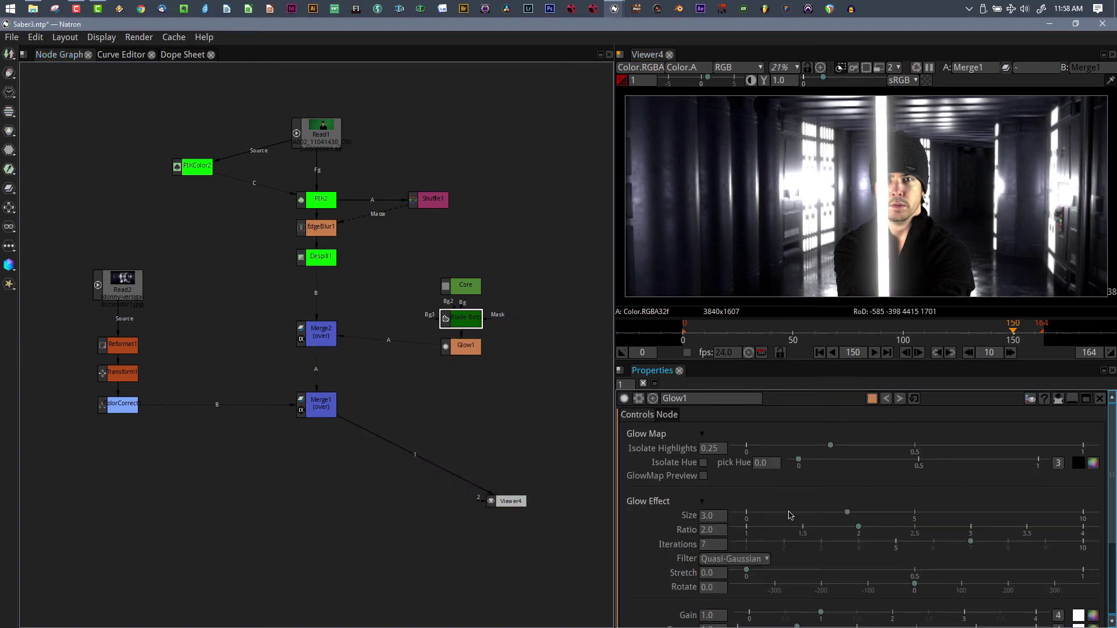
Try a red gain color on the Glow node, then settle on bright green with r 0.0578, g 1.0 and b 0.0
scroll(771, 522, "down", 3)
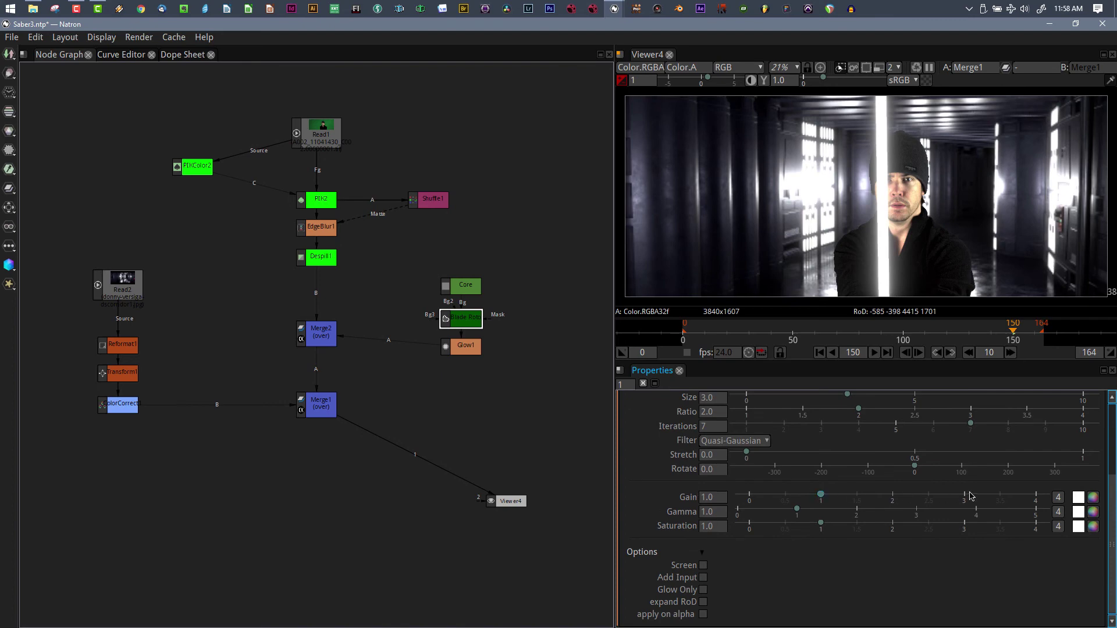
left_click(1080, 498)
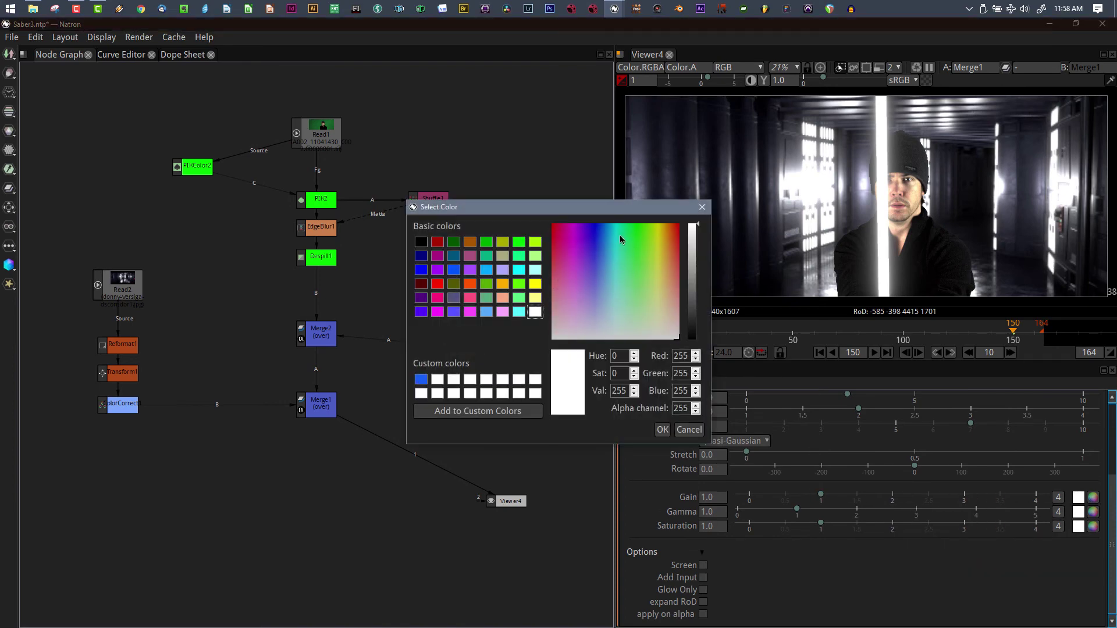
left_click_drag(621, 239, 547, 230)
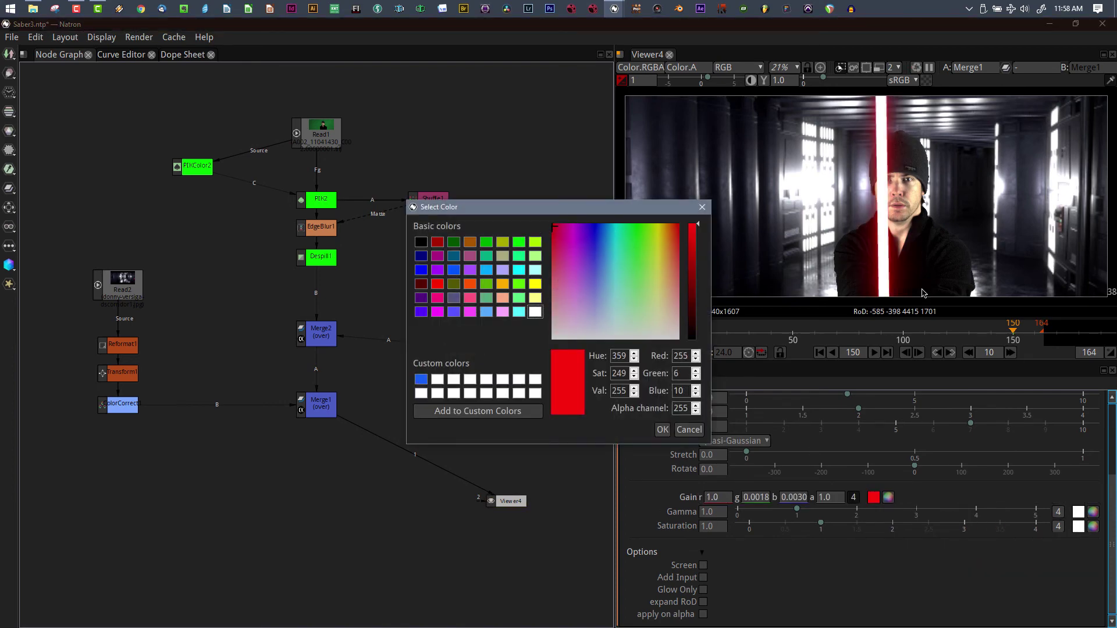
left_click_drag(554, 231, 642, 224)
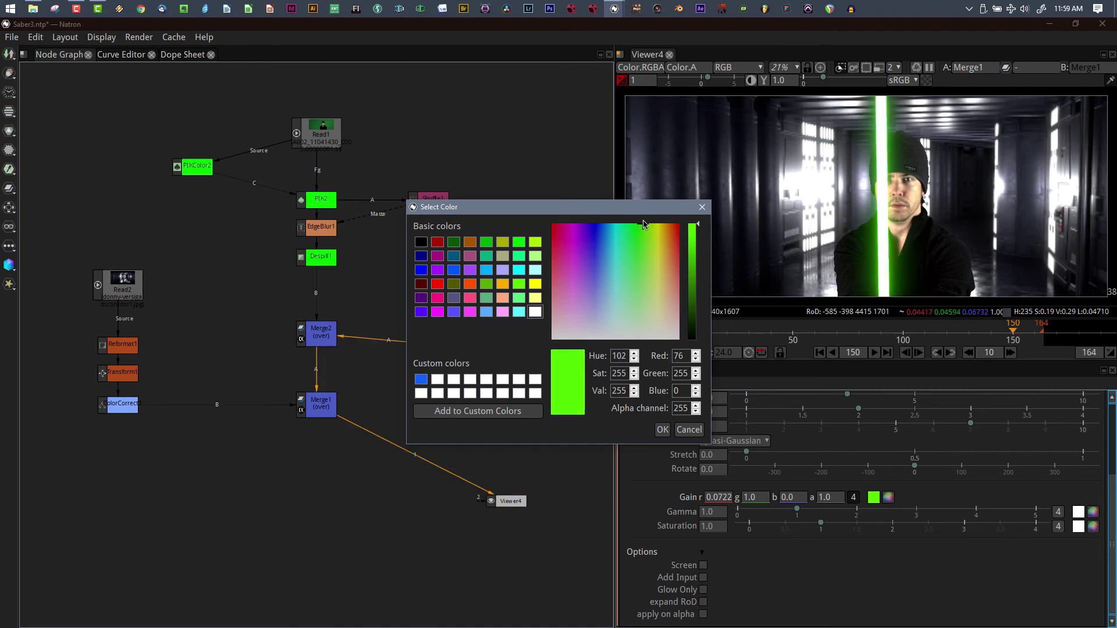
left_click(662, 430)
Raise the glow's gamma to 2.8140 and reduce its size to 0.95
left_click(726, 513)
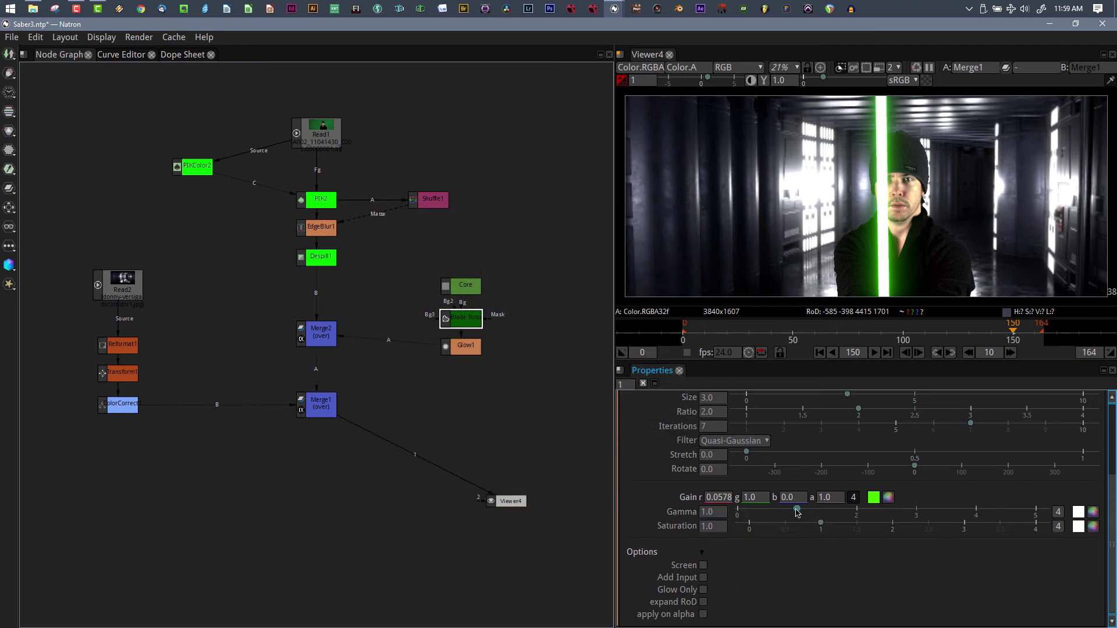
left_click_drag(798, 511, 906, 513)
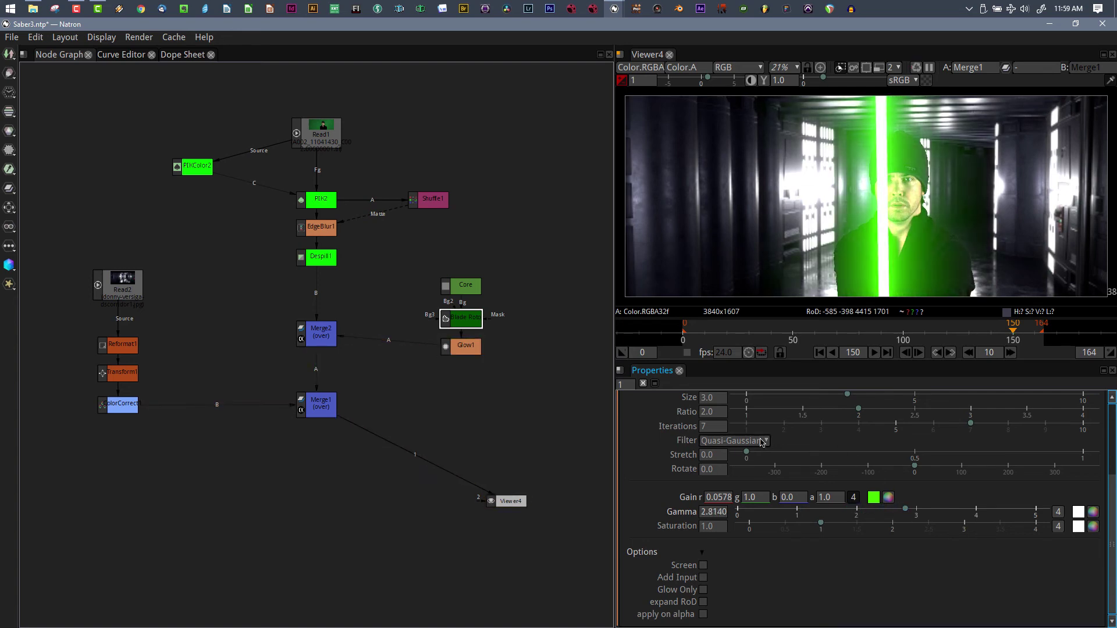
left_click_drag(846, 395, 781, 399)
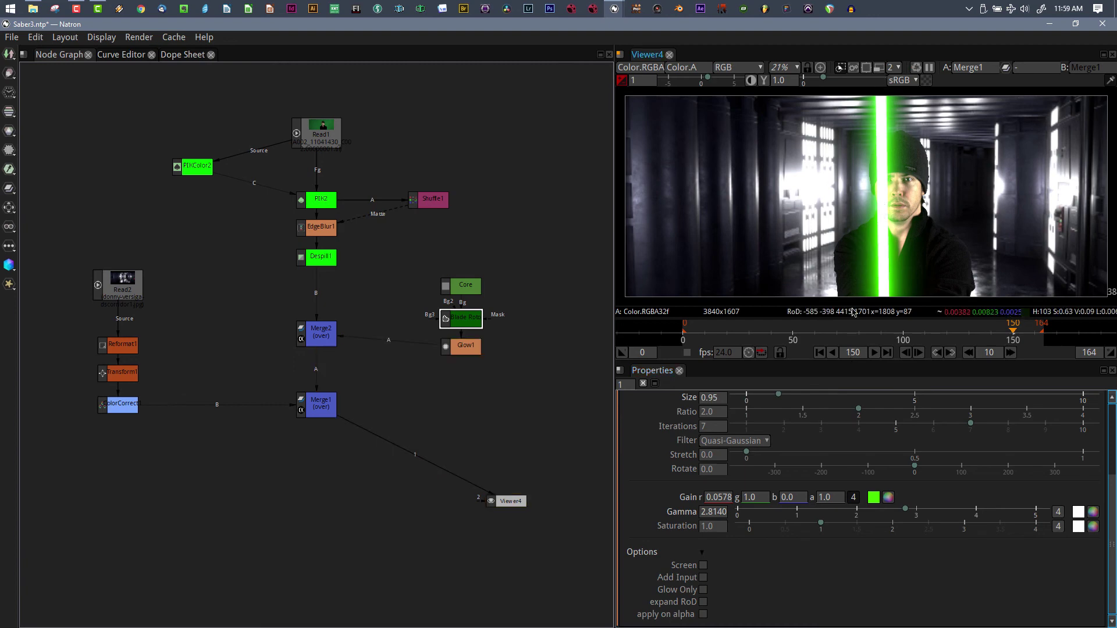
Check the green glowing blade at frames 92, 80, 66 and 131, and return to frame 150
left_click(887, 332)
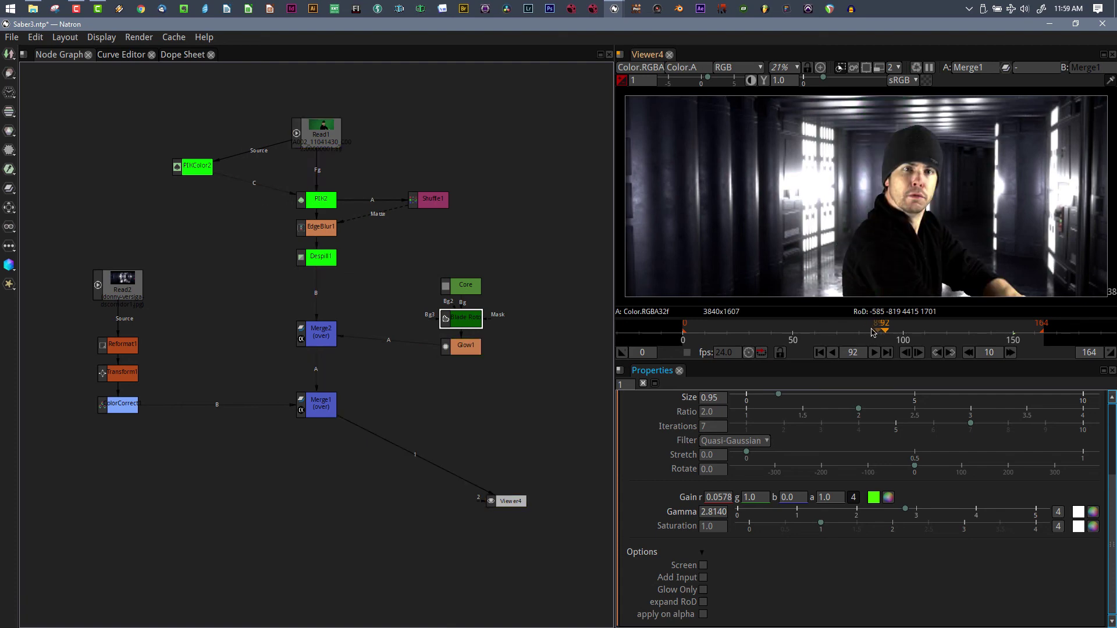
left_click_drag(873, 333, 860, 334)
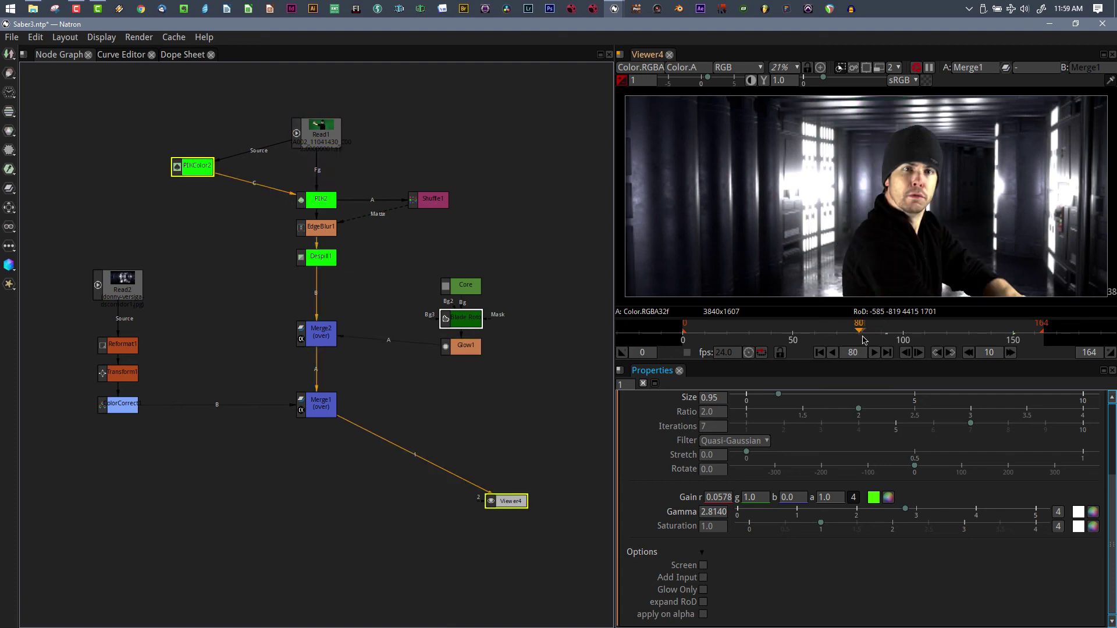
left_click(828, 340)
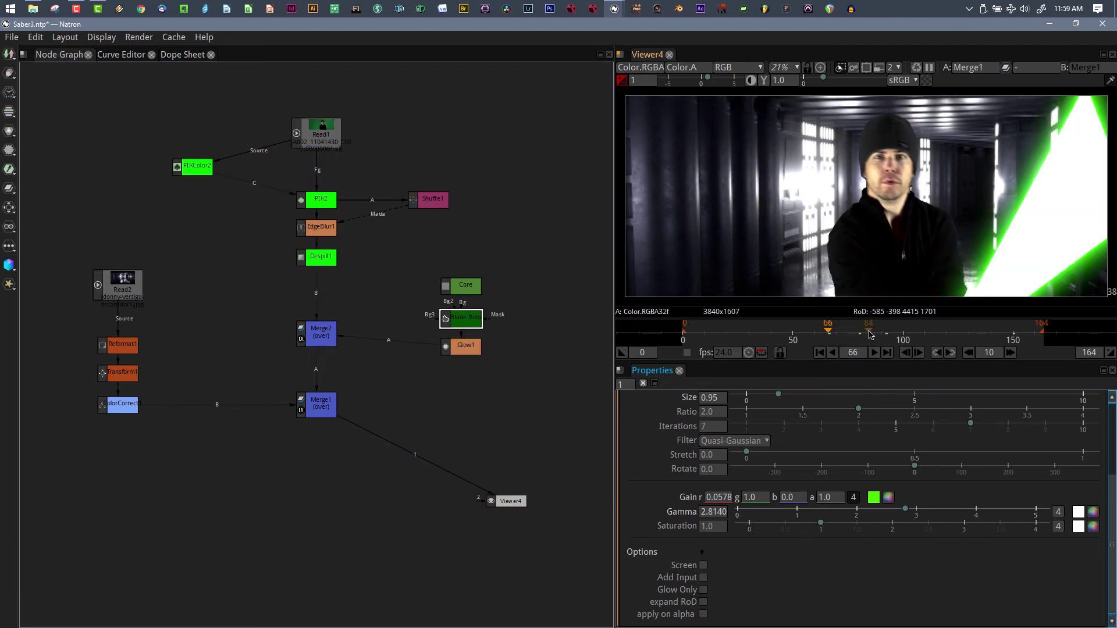
left_click(971, 337)
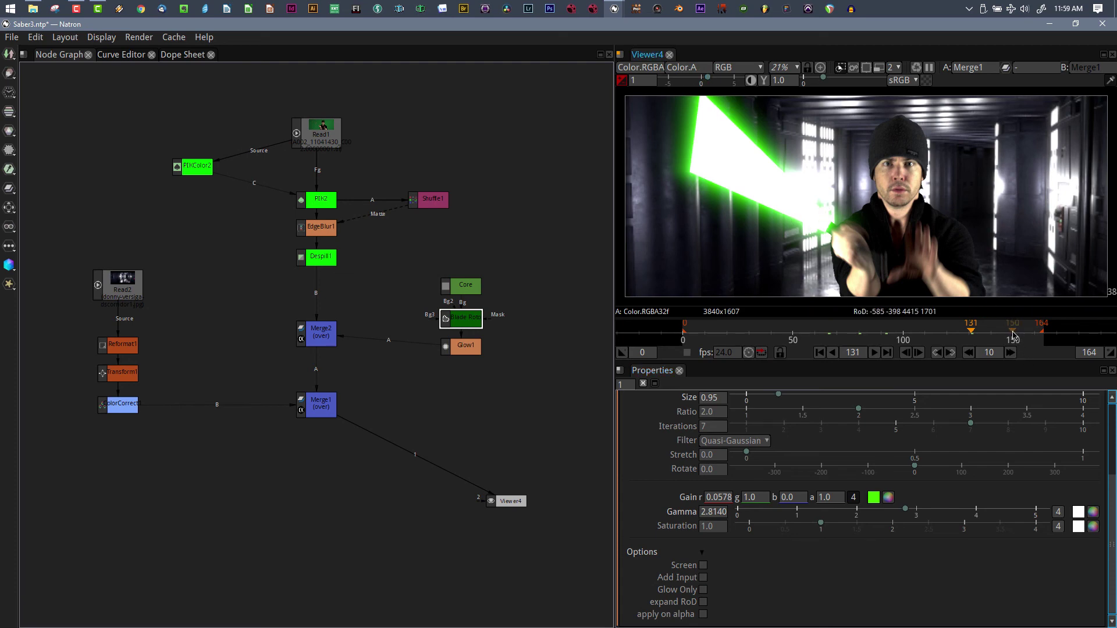
left_click(1014, 335)
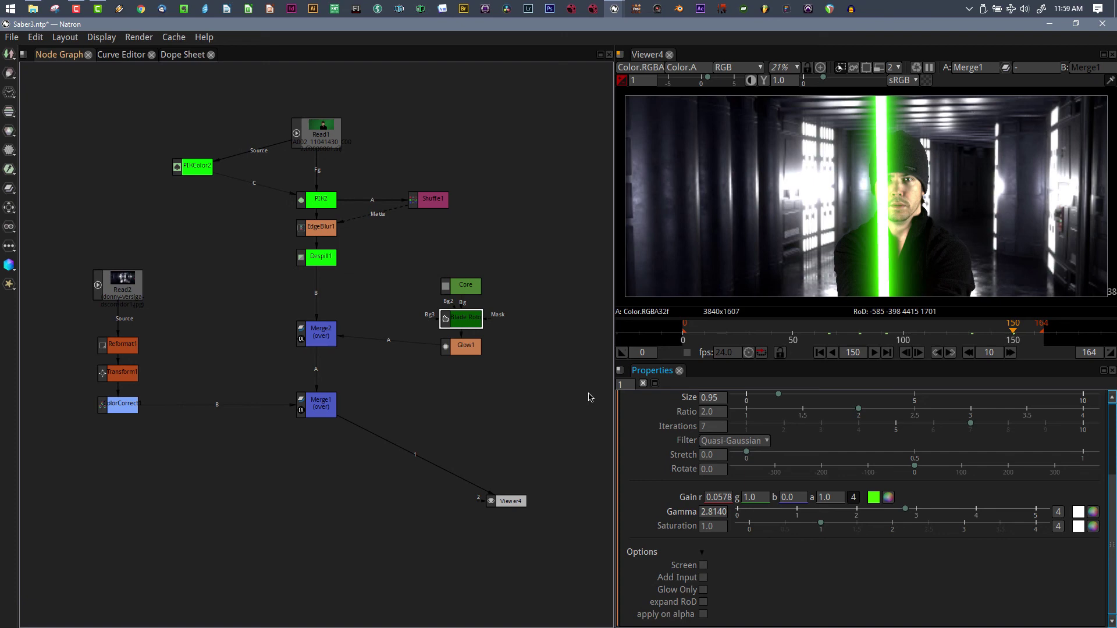
Insert a ColorCorrect node between the despill node and Merge2, and view its output
left_click(318, 257)
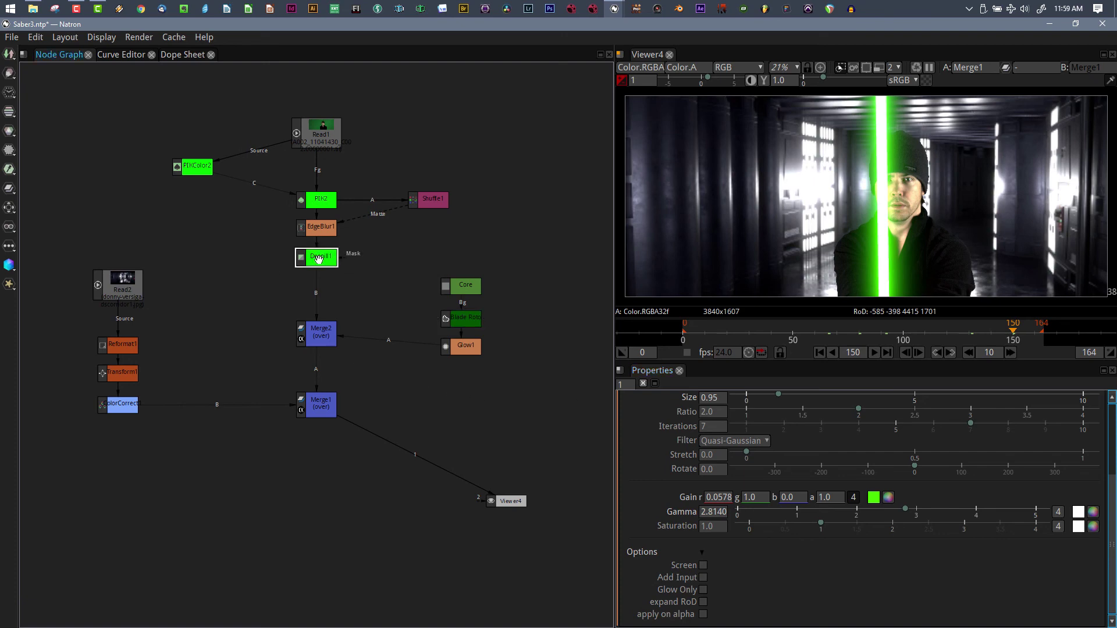
key("c")
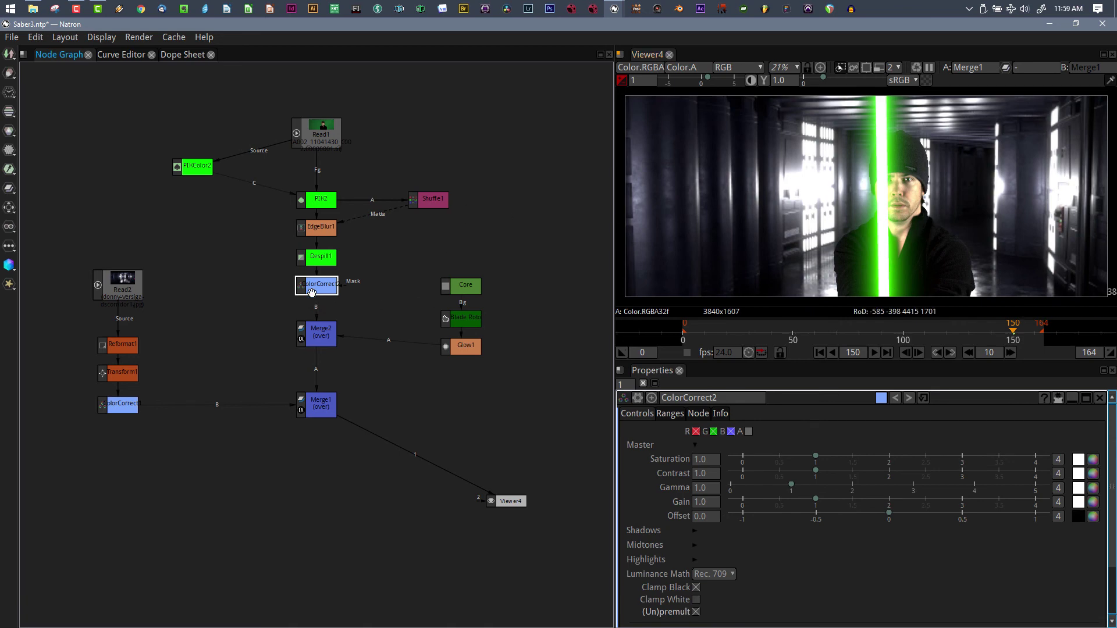
key("1")
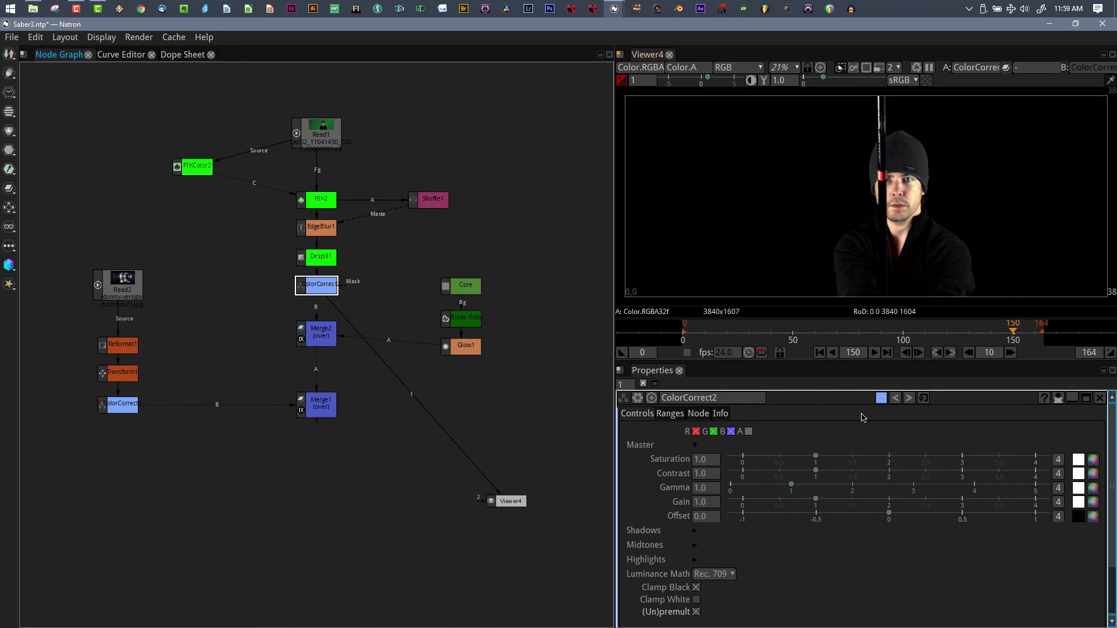
View the Merge1 composite and set ColorCorrect2's shadows gain to pale blue with r 0.5520, g 0.7912 and b 1.0
scroll(699, 533, "down", 2)
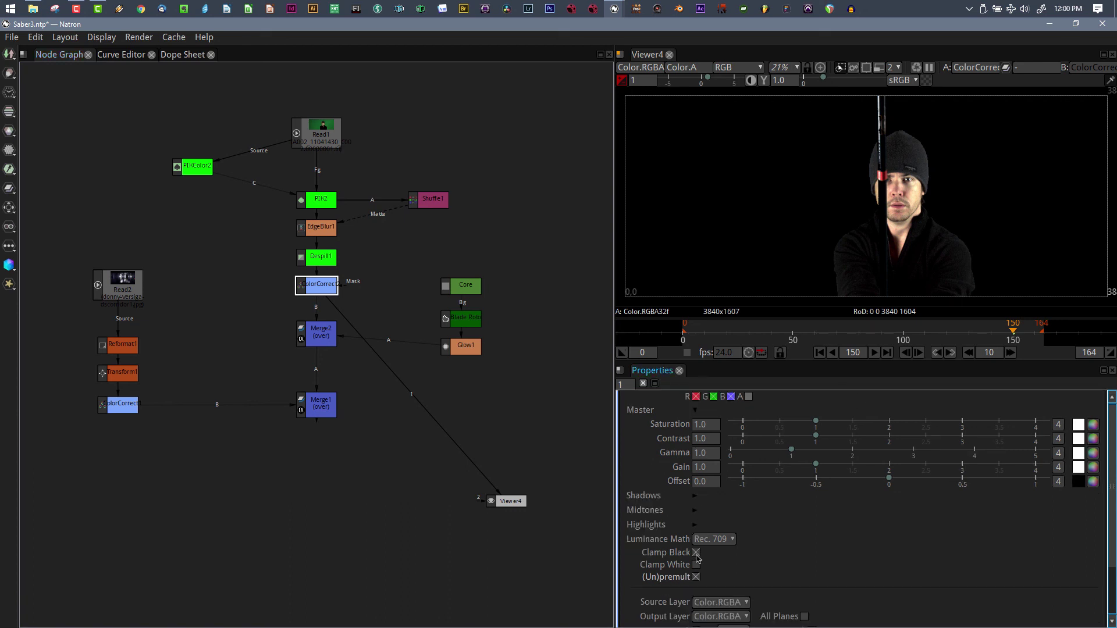
left_click(313, 412)
key("1")
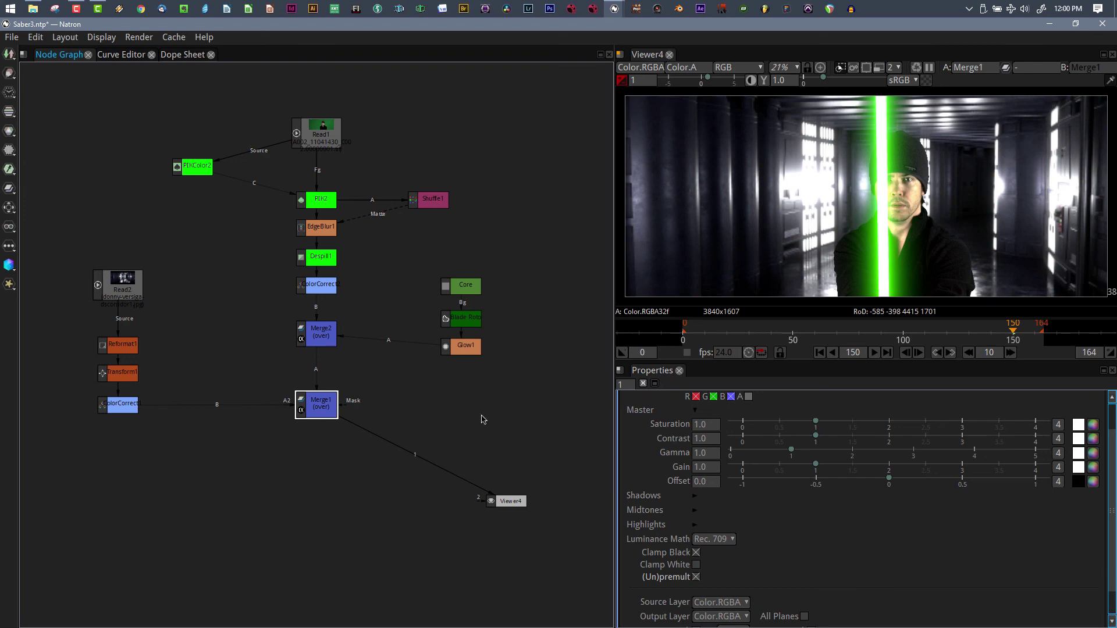
left_click(696, 497)
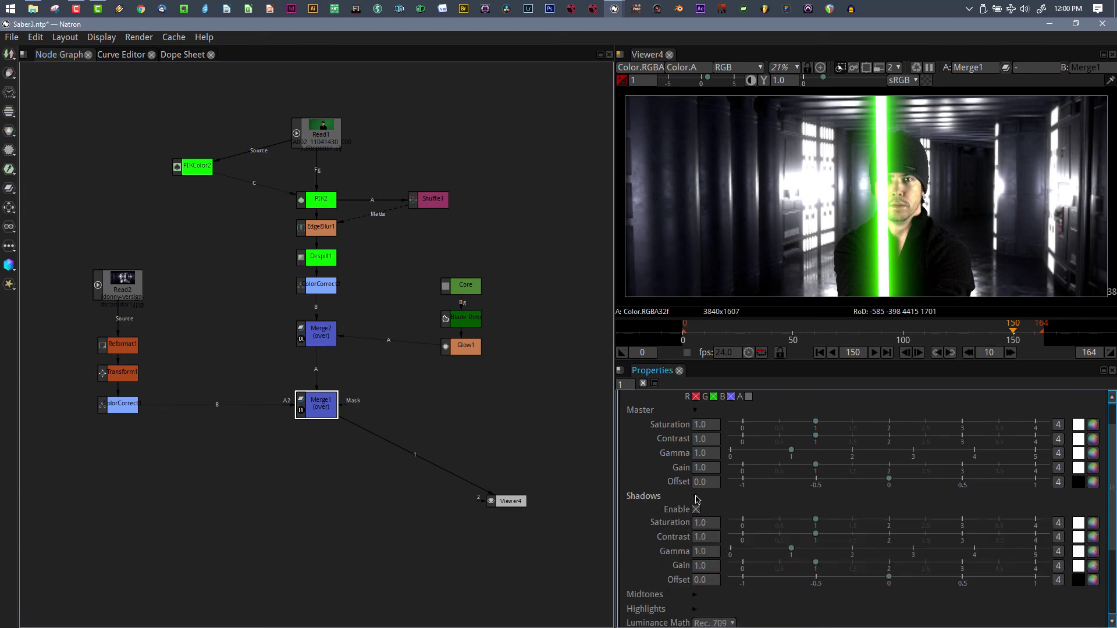
left_click(1094, 566)
left_click_drag(608, 339, 600, 317)
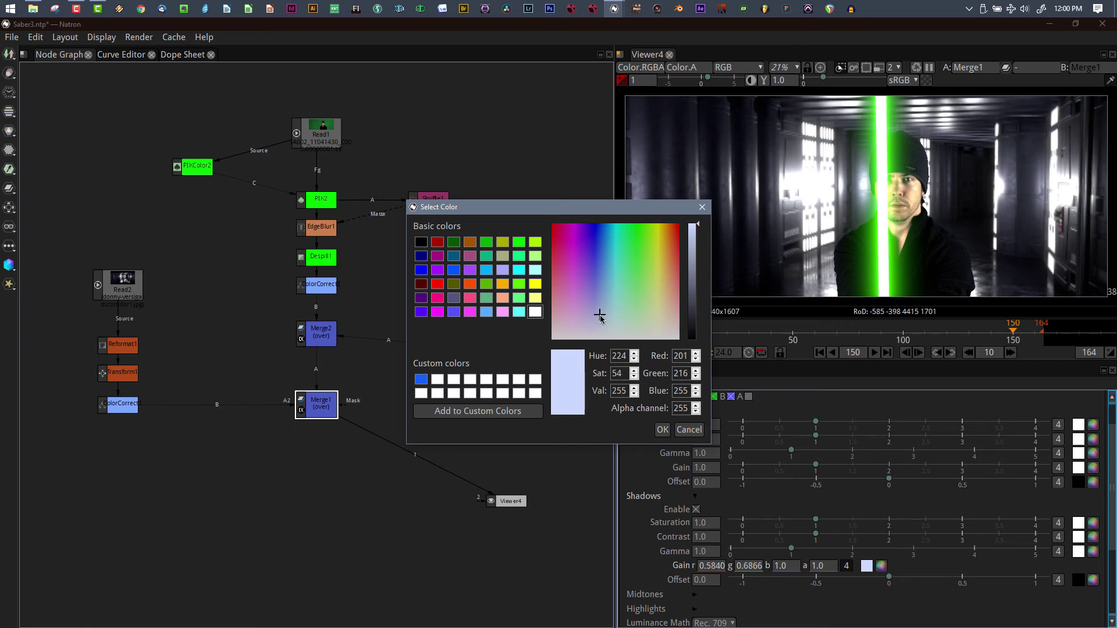
mouse_move(599, 314)
left_mouse_down()
mouse_move(596, 253)
mouse_move(601, 324)
mouse_move(606, 314)
left_mouse_up()
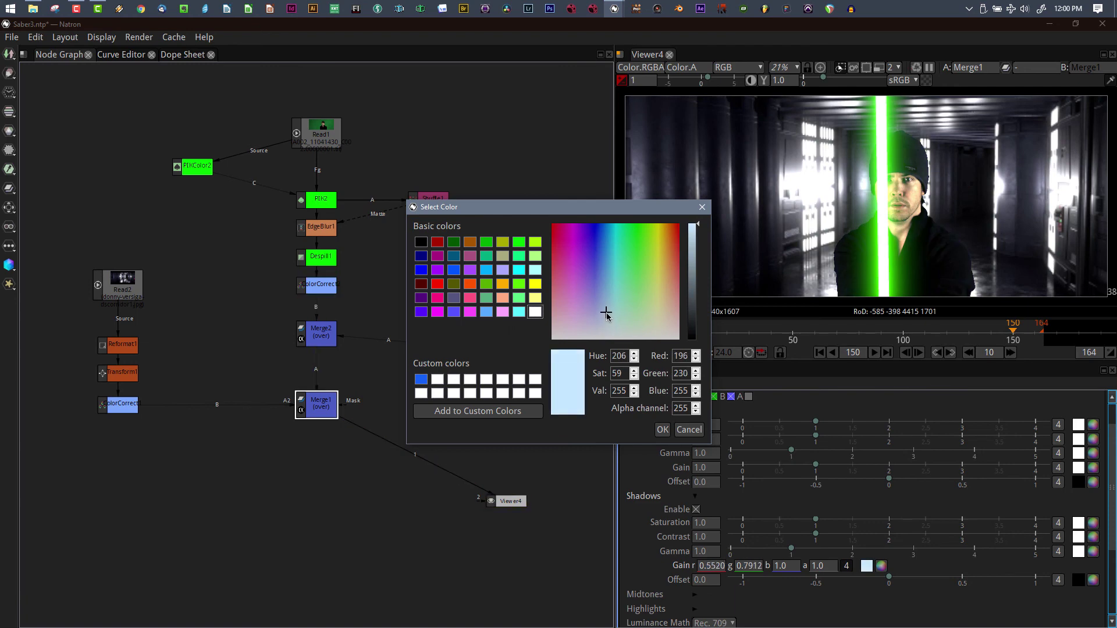
left_click(662, 430)
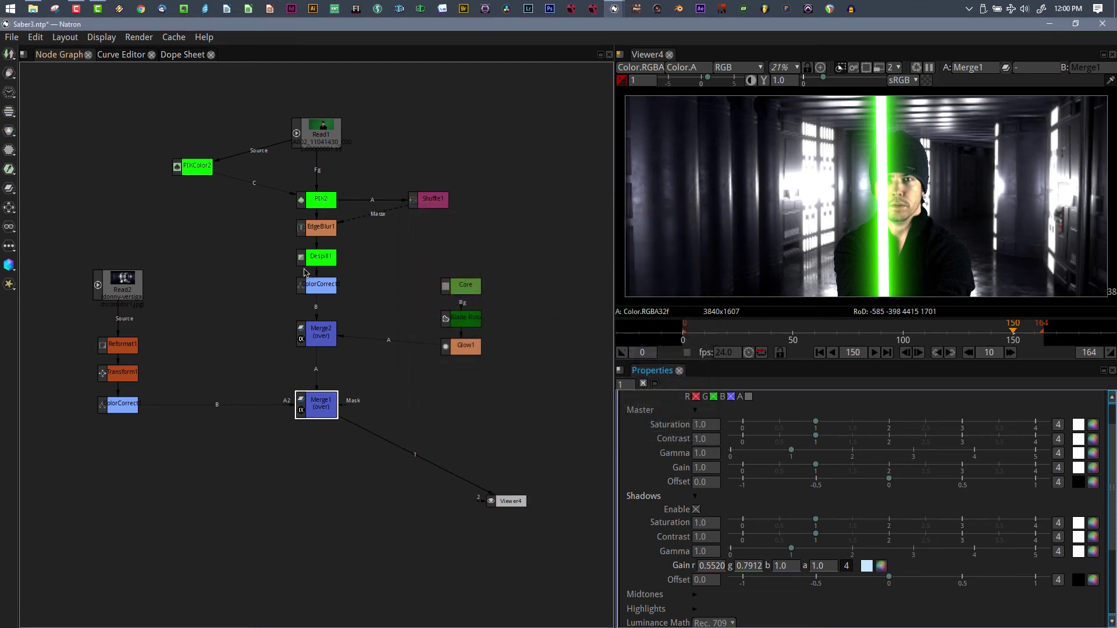
Set ColorCorrect2's midtones gain to a warm cream with r 1.0, g 0.8307 and b 0.6514
left_click(310, 291)
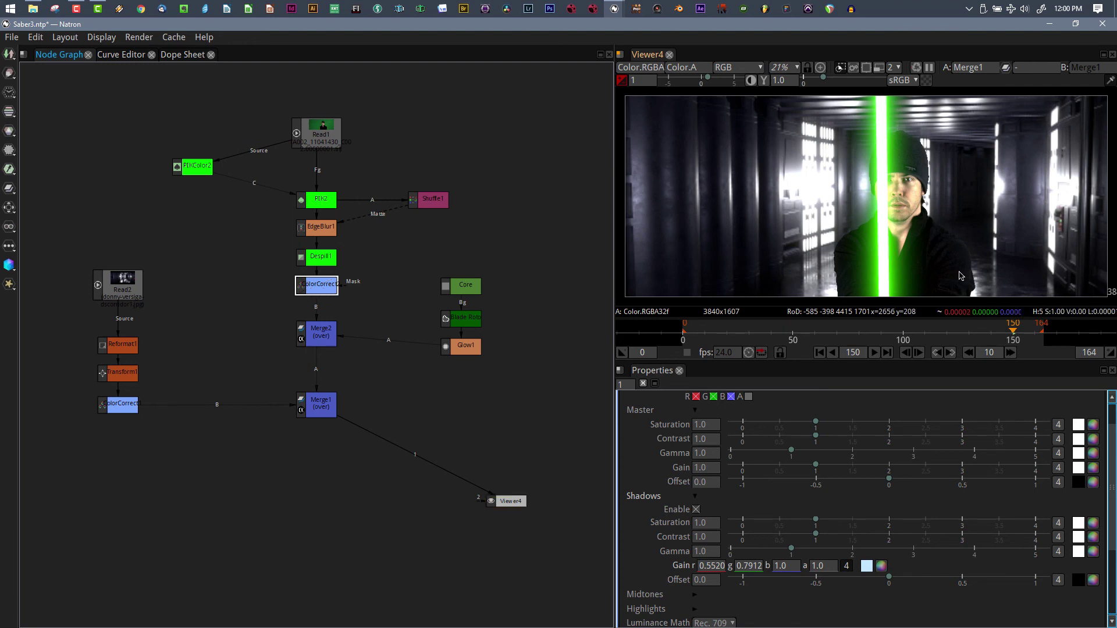
left_click(696, 497)
left_click(696, 511)
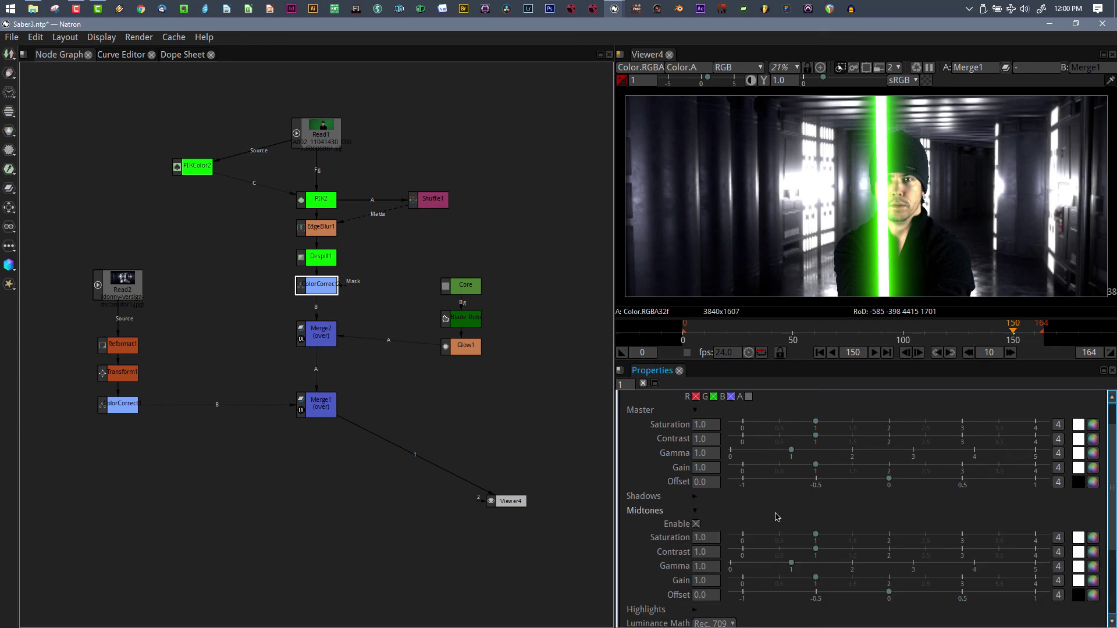
left_click(1080, 580)
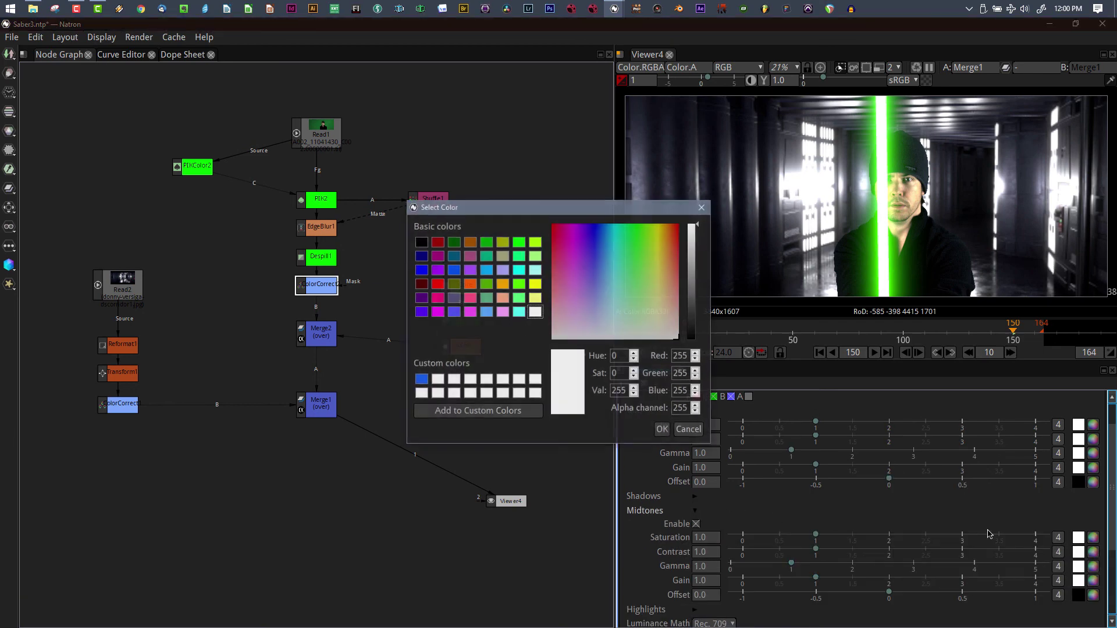
left_click(670, 329)
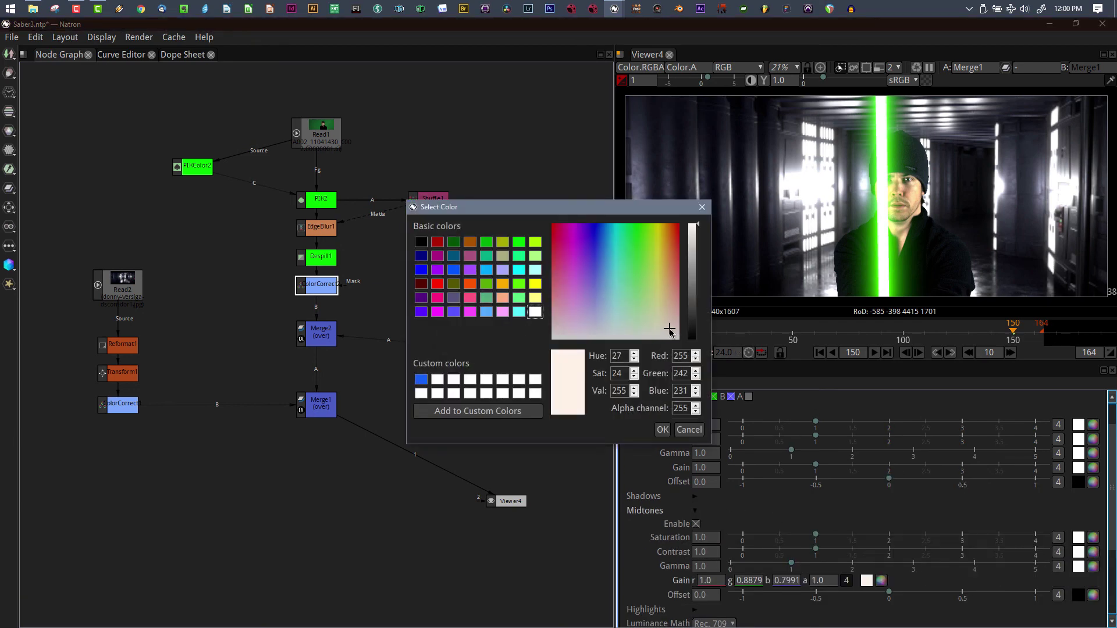
left_click_drag(670, 330, 668, 322)
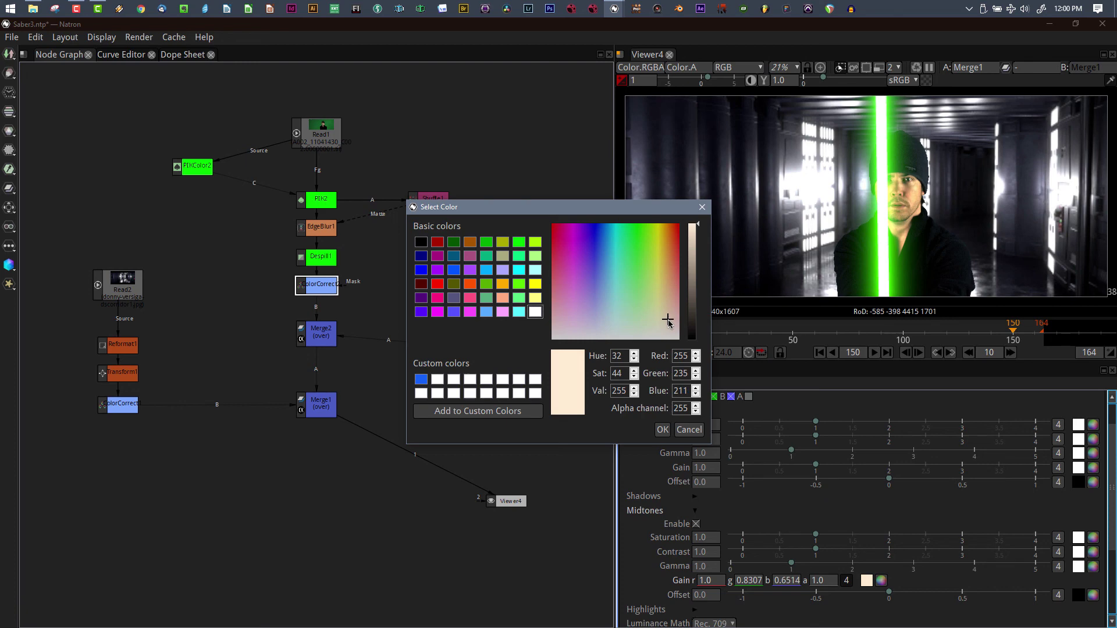
left_click(663, 430)
Compare the outputs of ColorCorrect2, Merge2 and Merge1 in the viewer, ending on the Merge1 composite
key("1")
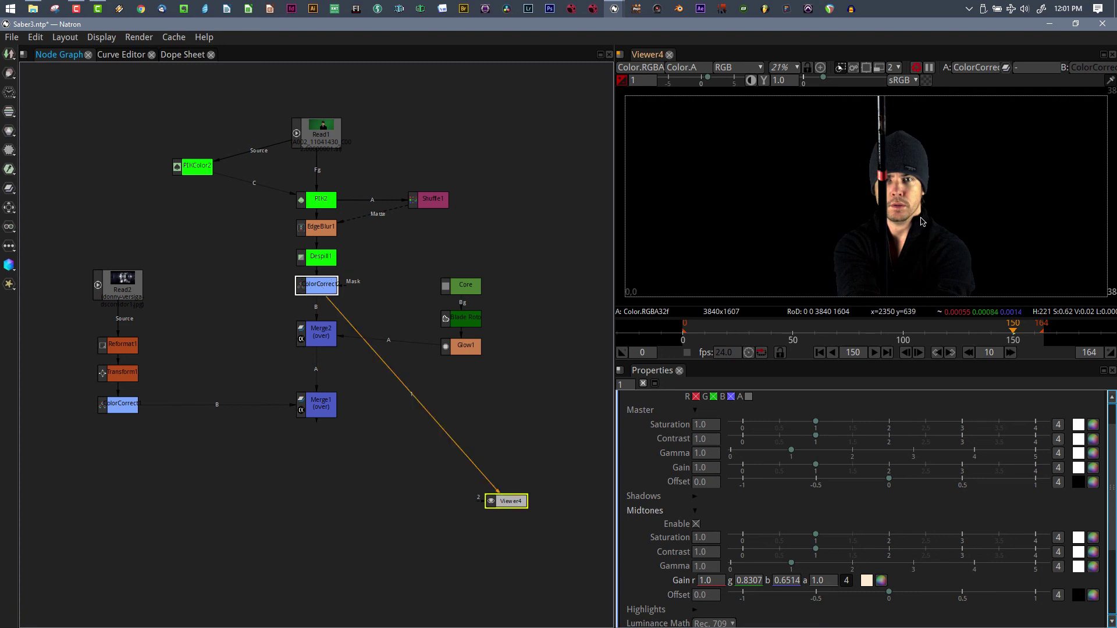
left_click(327, 333)
key("1")
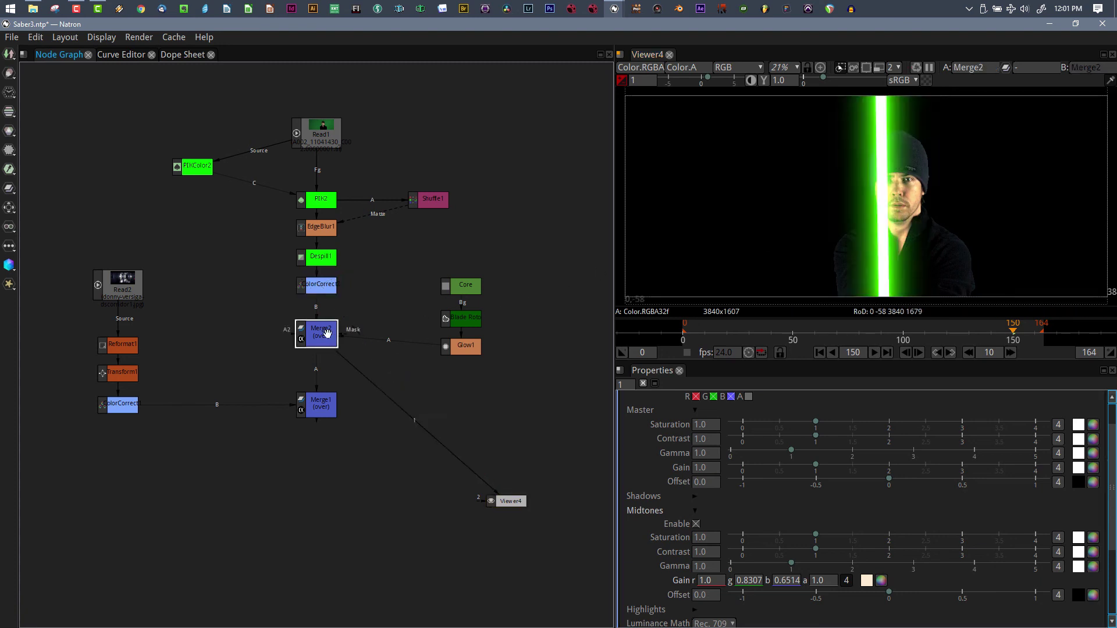
left_click(317, 415)
key("1")
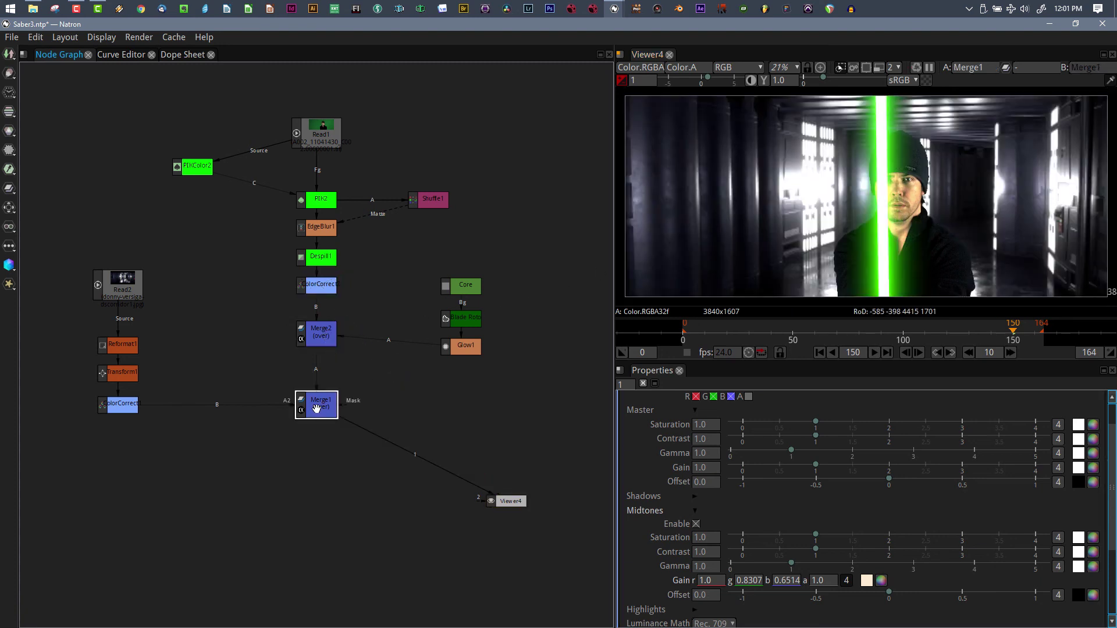
Add a backdrop around the Core, Blade Roto and Glow1 nodes, labelled "Blade" in font size 12
left_click_drag(412, 255, 550, 411)
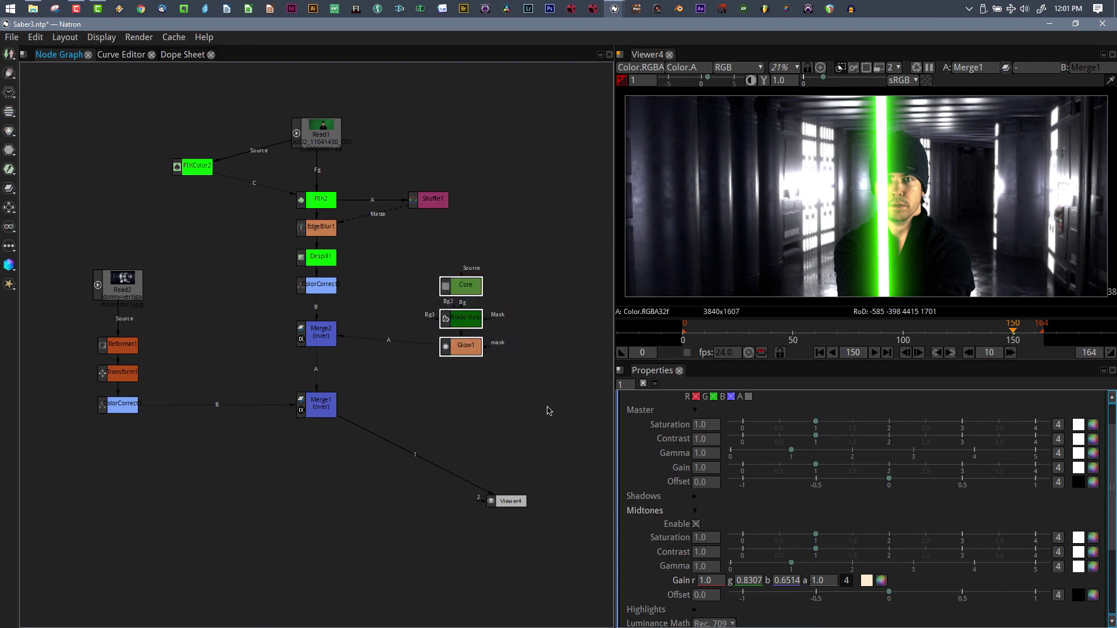
key("Tab")
type("back")
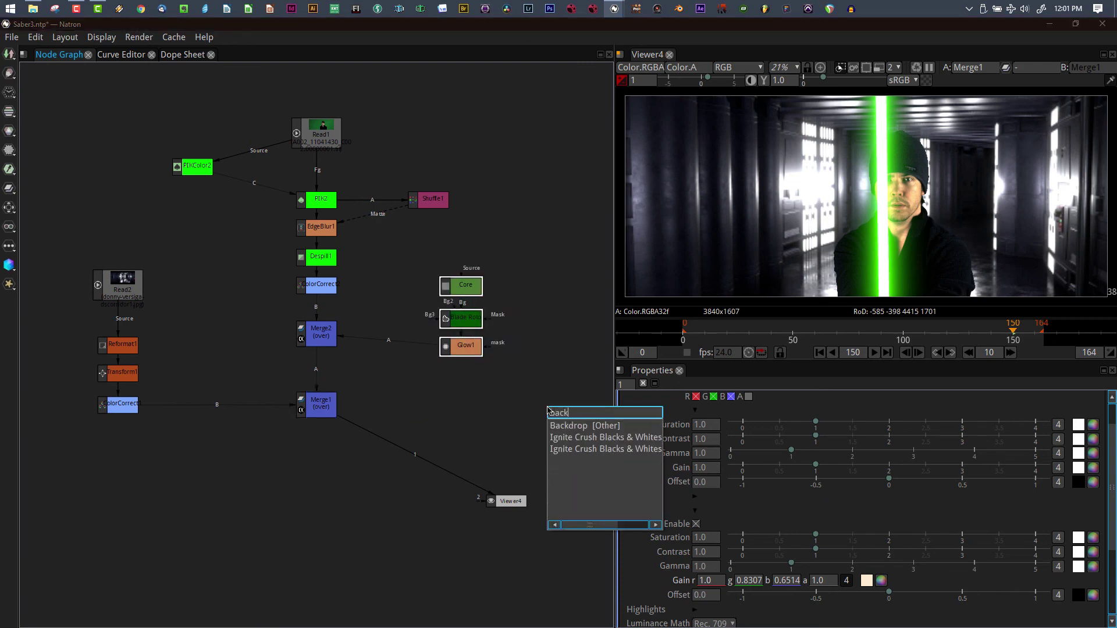
key("Return")
left_click(700, 474)
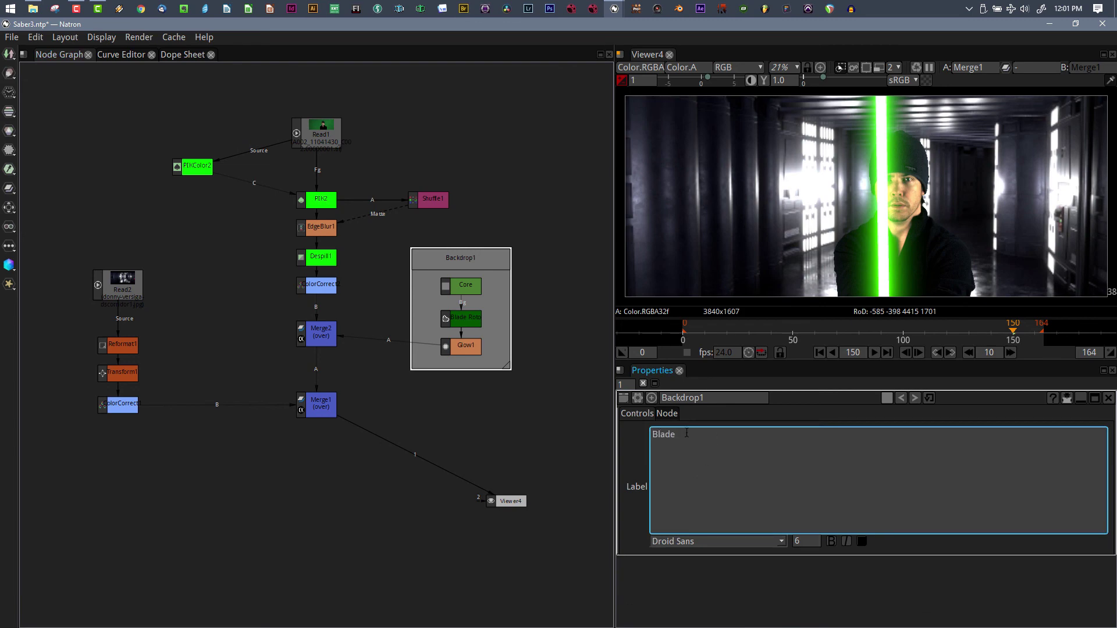
left_click_drag(687, 434, 623, 438)
left_click(795, 542)
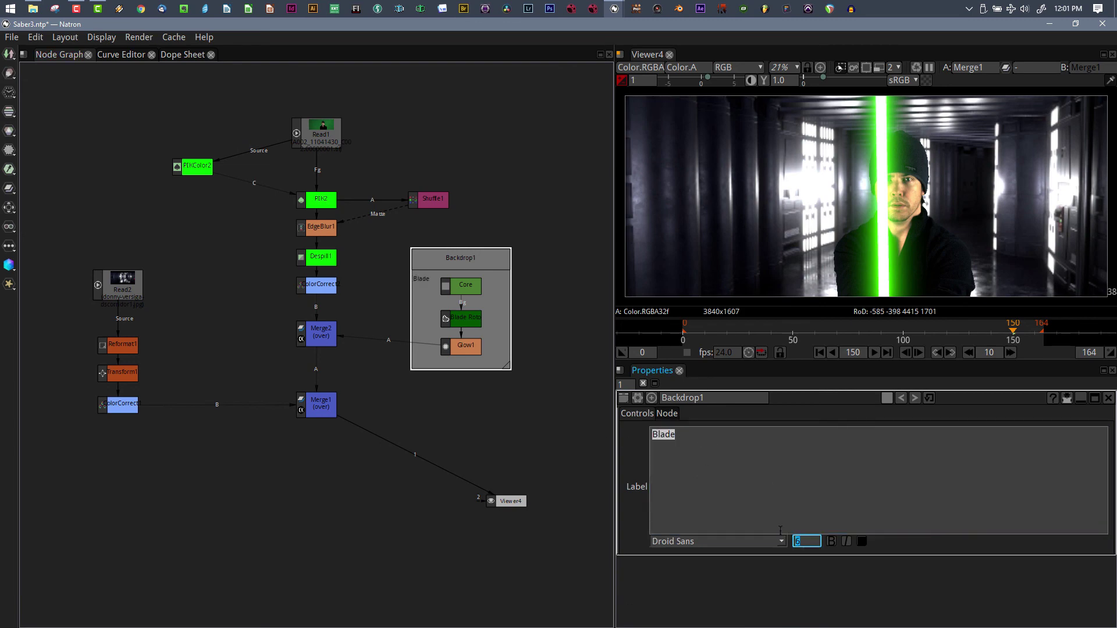
type("12")
key("Return")
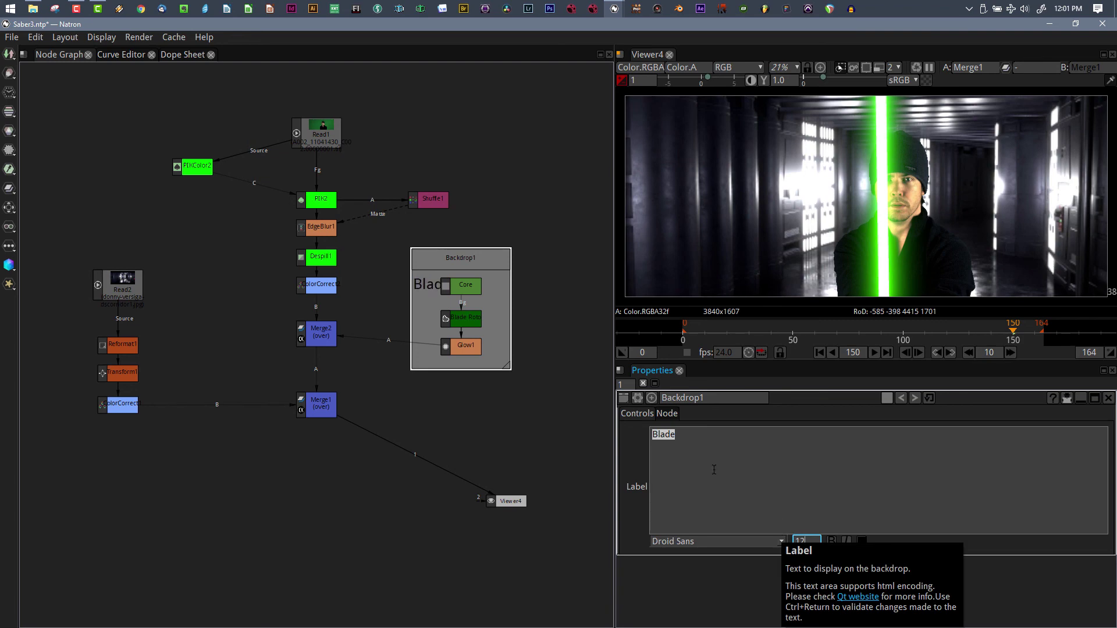
Color the Blade backdrop green and move it with its nodes farther away from the merge column
left_click(887, 398)
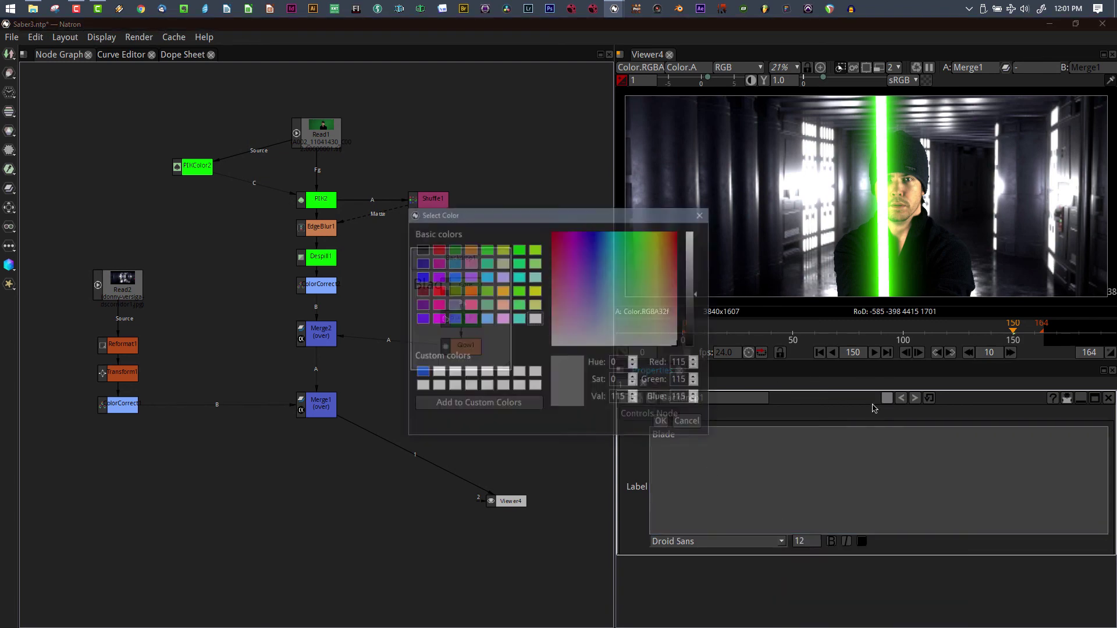
left_click(631, 233)
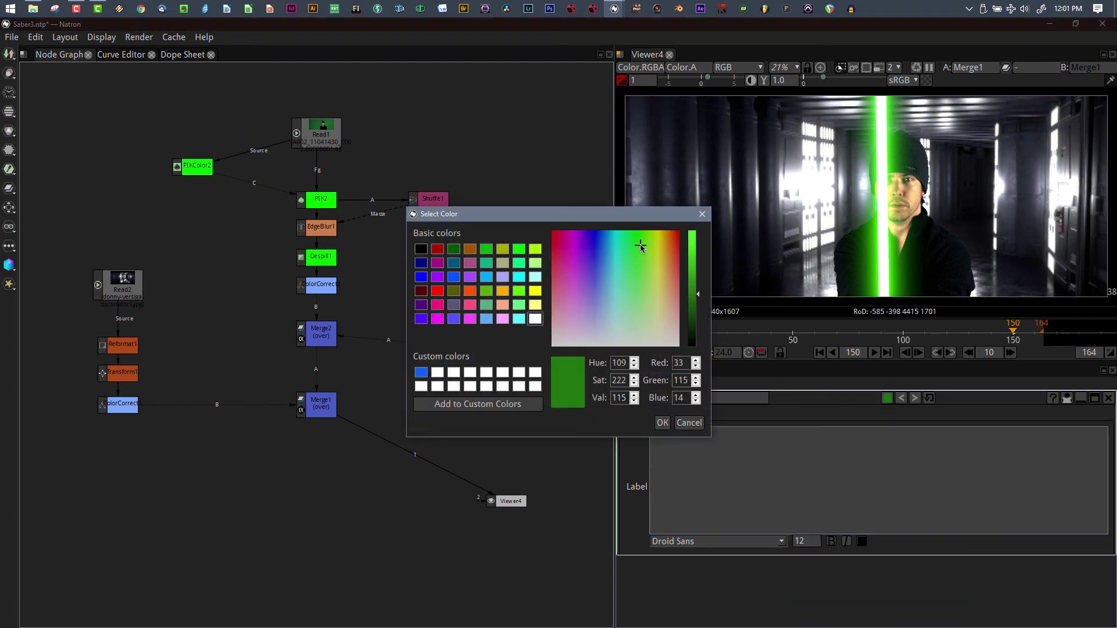
left_click(663, 423)
left_click_drag(463, 249, 511, 241)
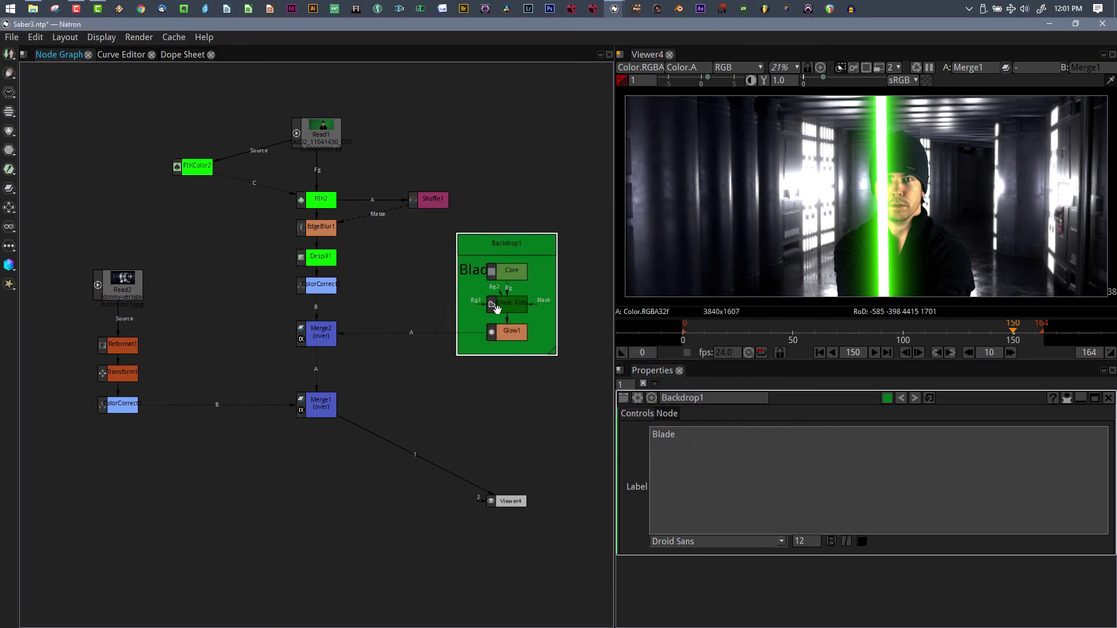
Try a blue gain color on Glow1, then settle on green with r 0.0036, g 1.0 and b 0.0
left_click(508, 334)
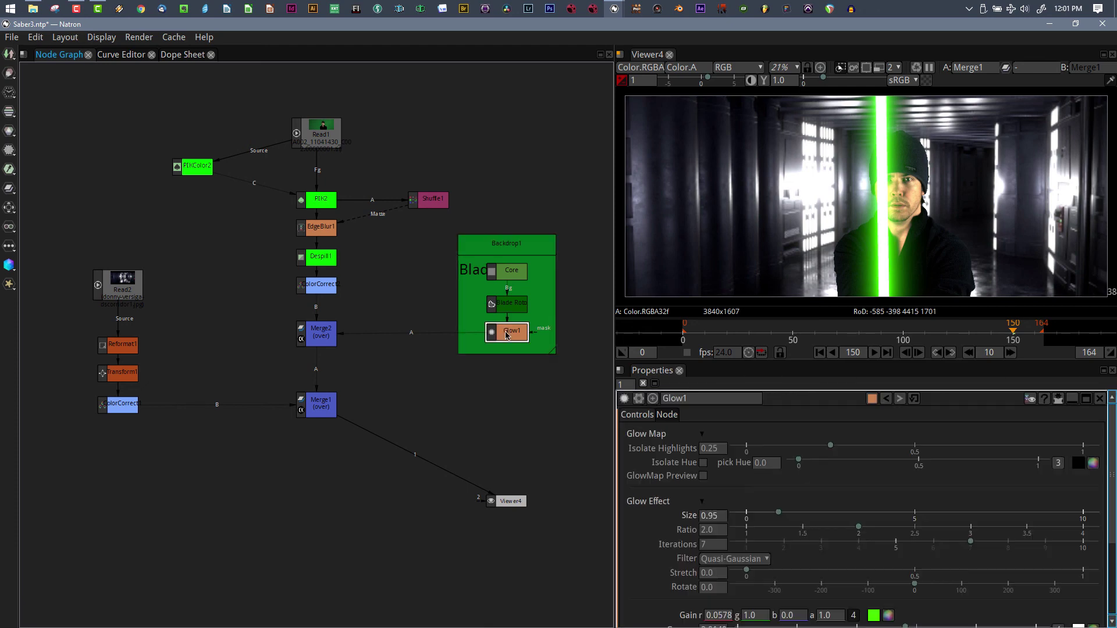
scroll(867, 590, "down", 3)
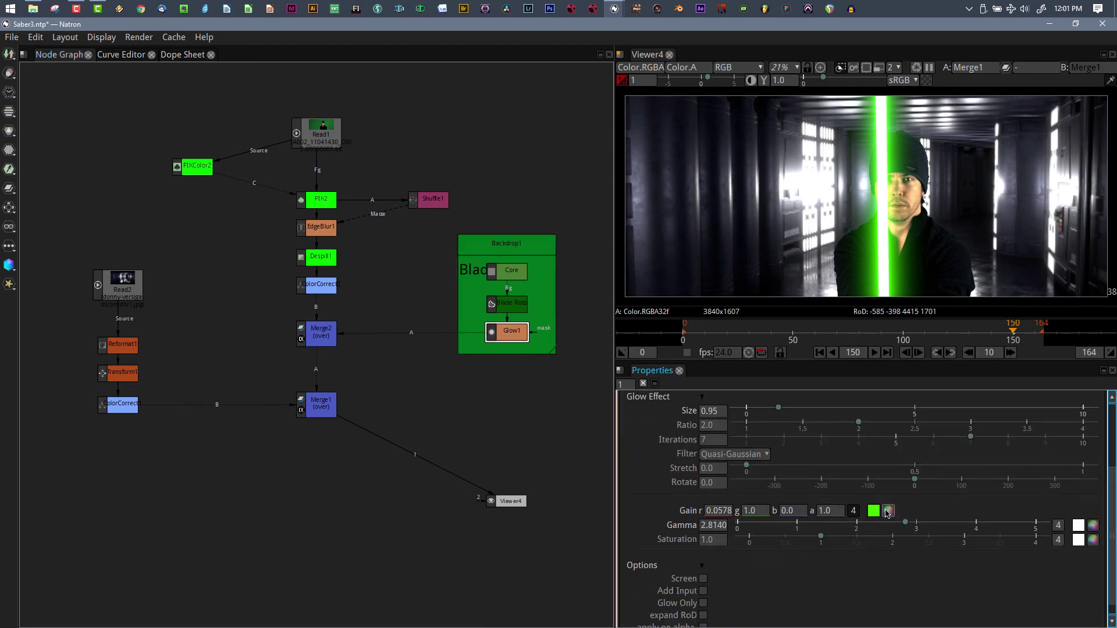
left_click(889, 511)
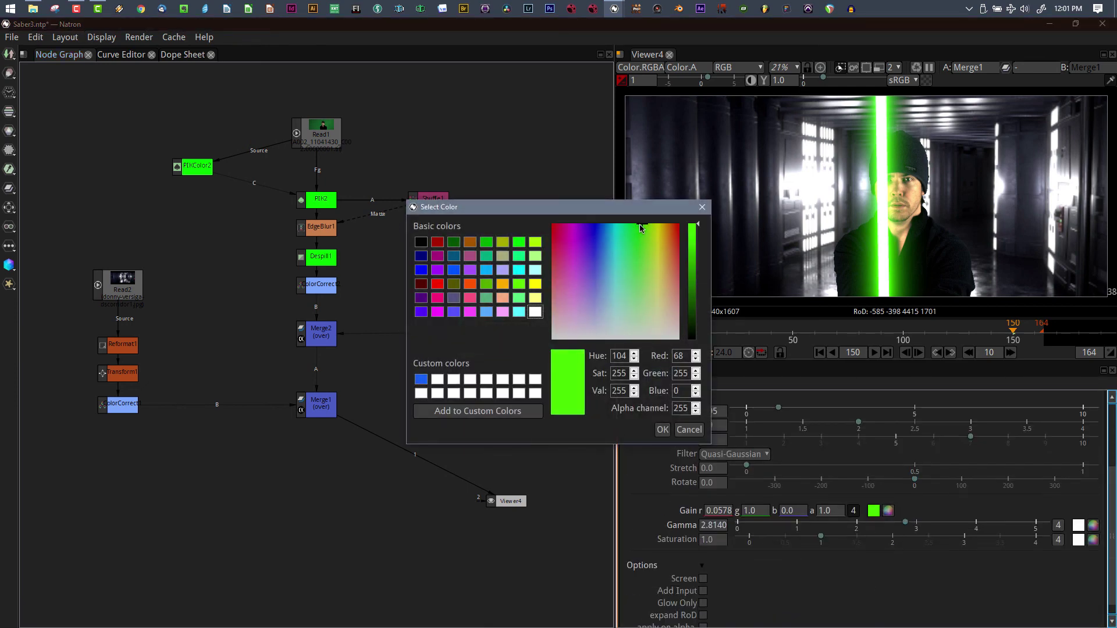
left_click(610, 227)
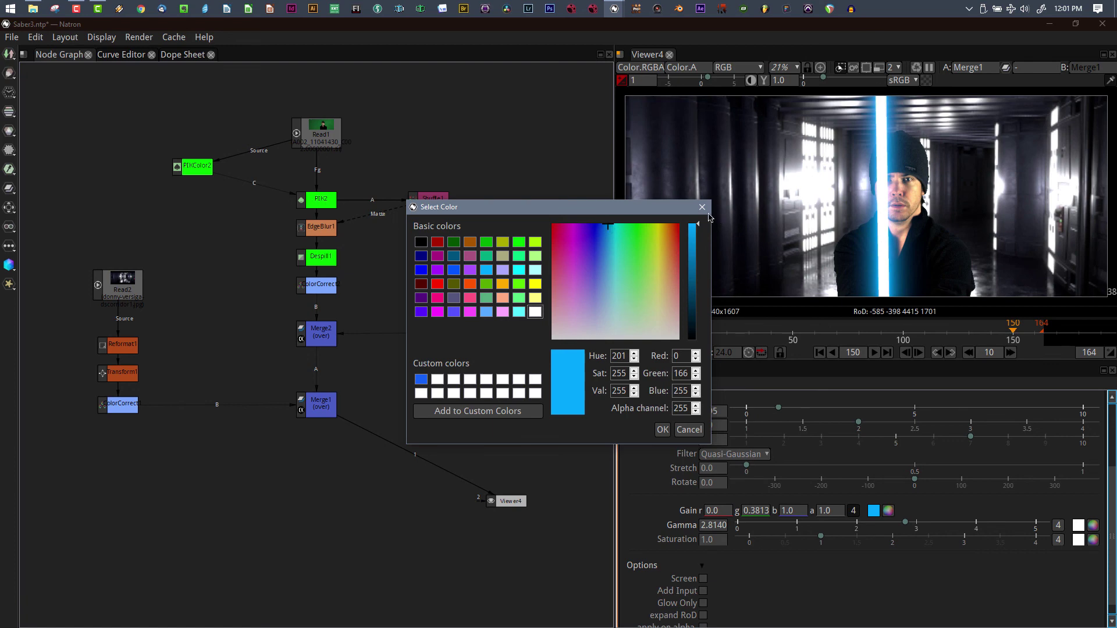
left_click(639, 226)
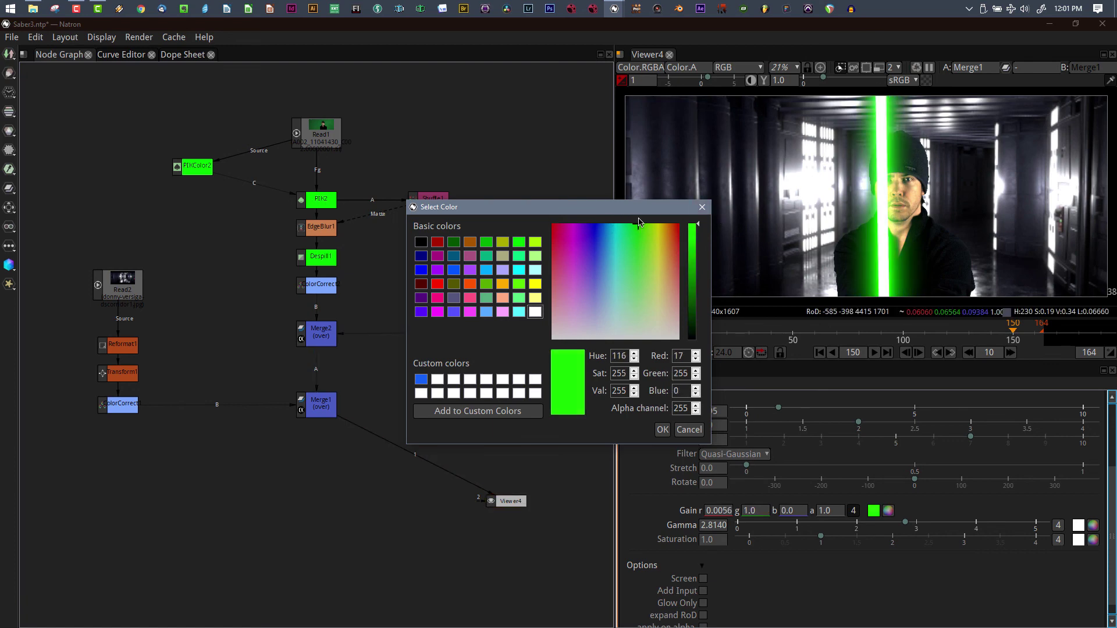
left_click(662, 429)
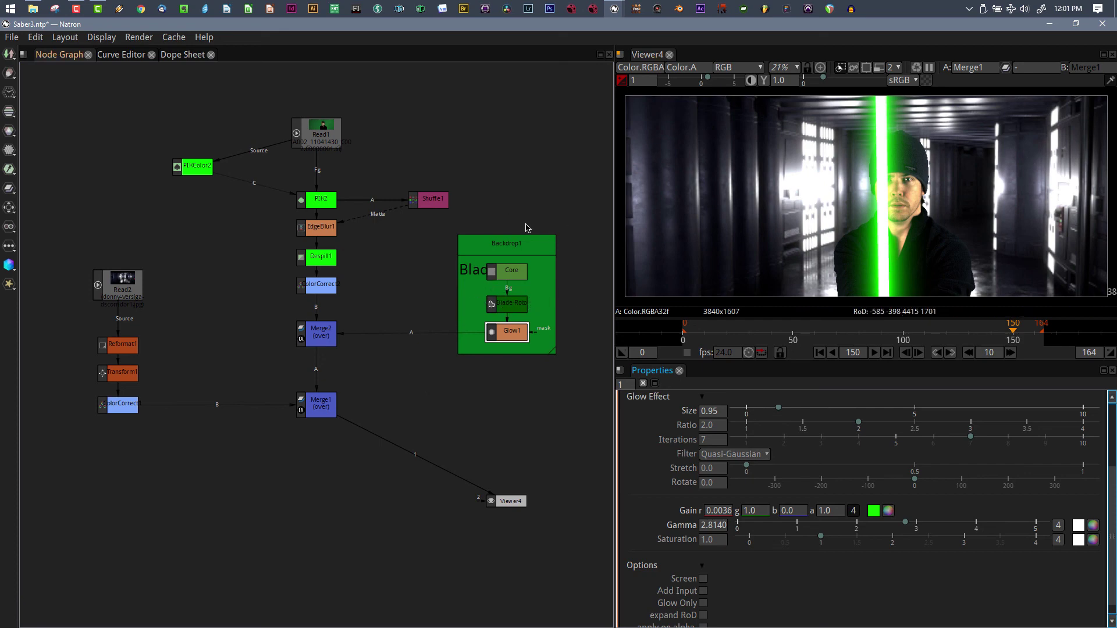
Check the composite with the green blade at frames 75 and 153
left_click(848, 333)
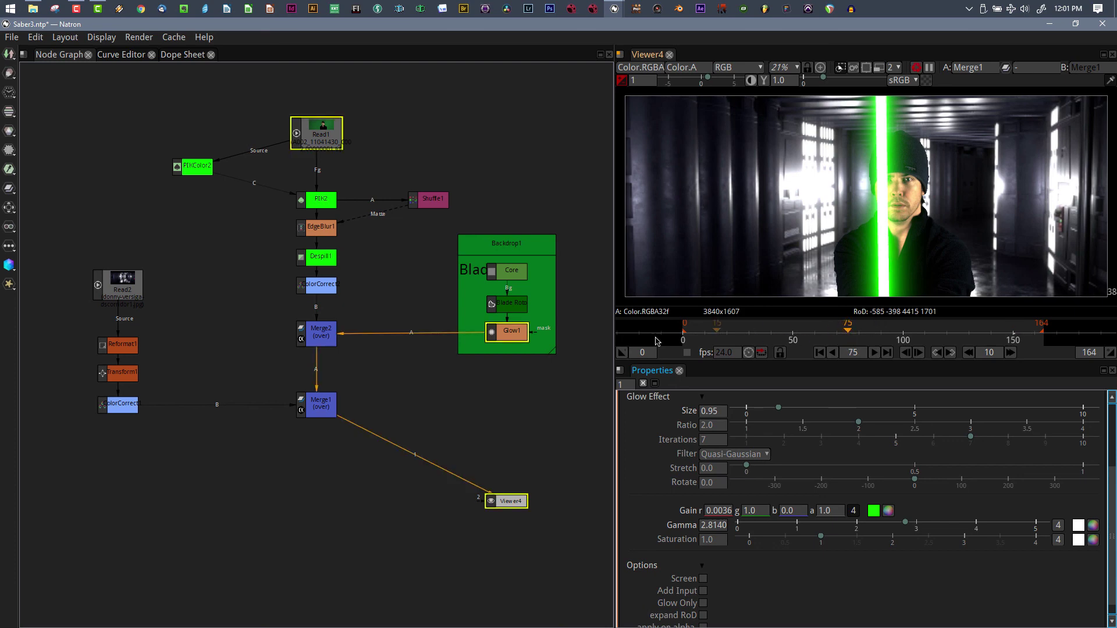
left_click(495, 333)
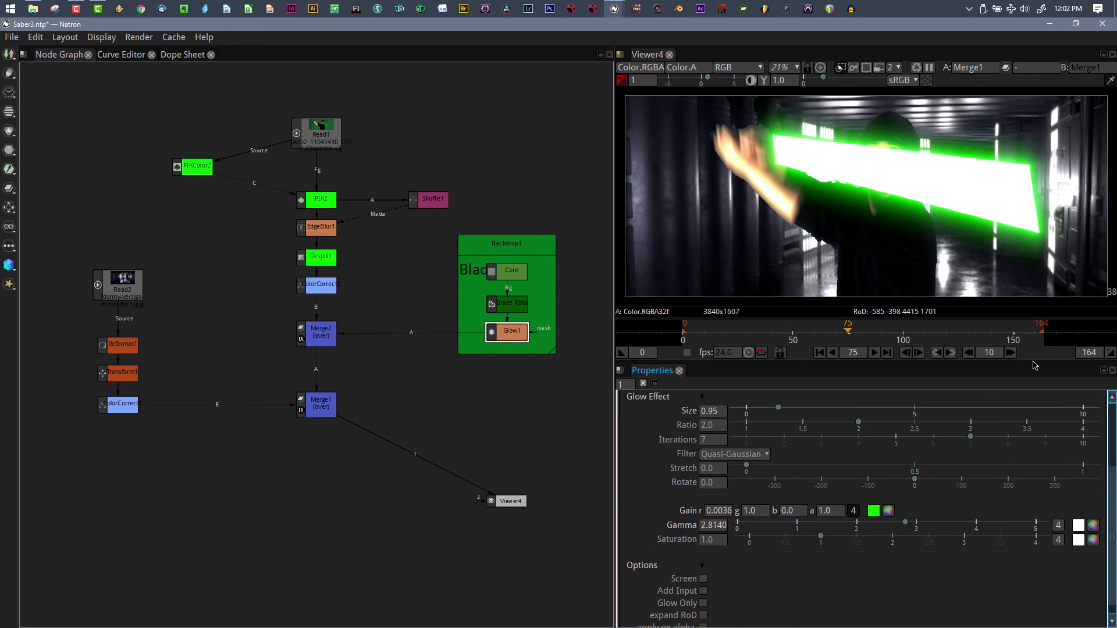
left_click(1019, 332)
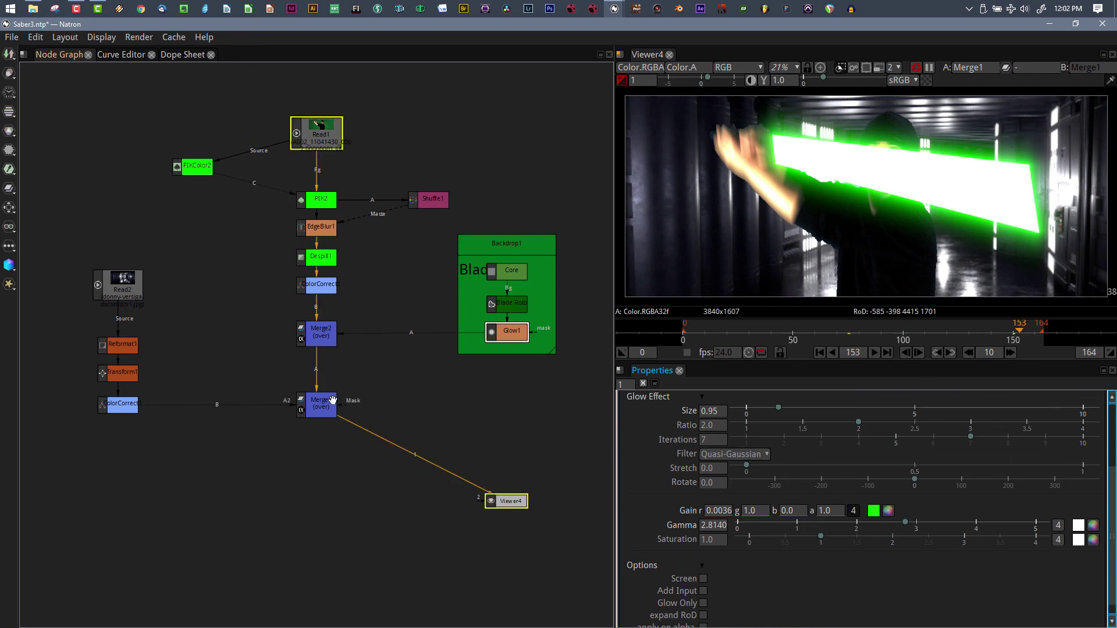